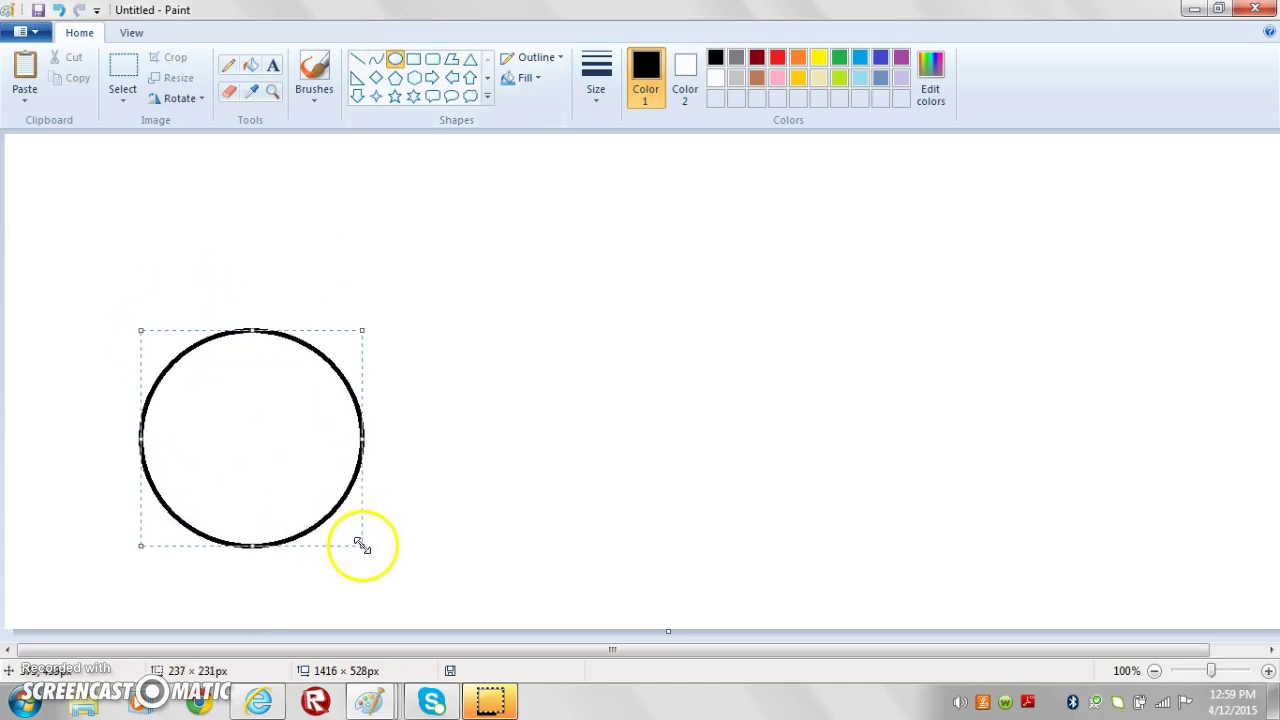
Draw a second black-outlined circle to the right of the first one and place it slightly higher.
{"action": "left_click", "coordinate": [577, 418]}
{"action": "left_click_drag", "start_coordinate": [677, 292], "coordinate": [466, 491]}
{"action": "left_click_drag", "start_coordinate": [549, 431], "coordinate": [589, 429]}
{"action": "left_click_drag", "start_coordinate": [858, 650], "coordinate": [911, 637]}
{"action": "left_click", "coordinate": [880, 480]}
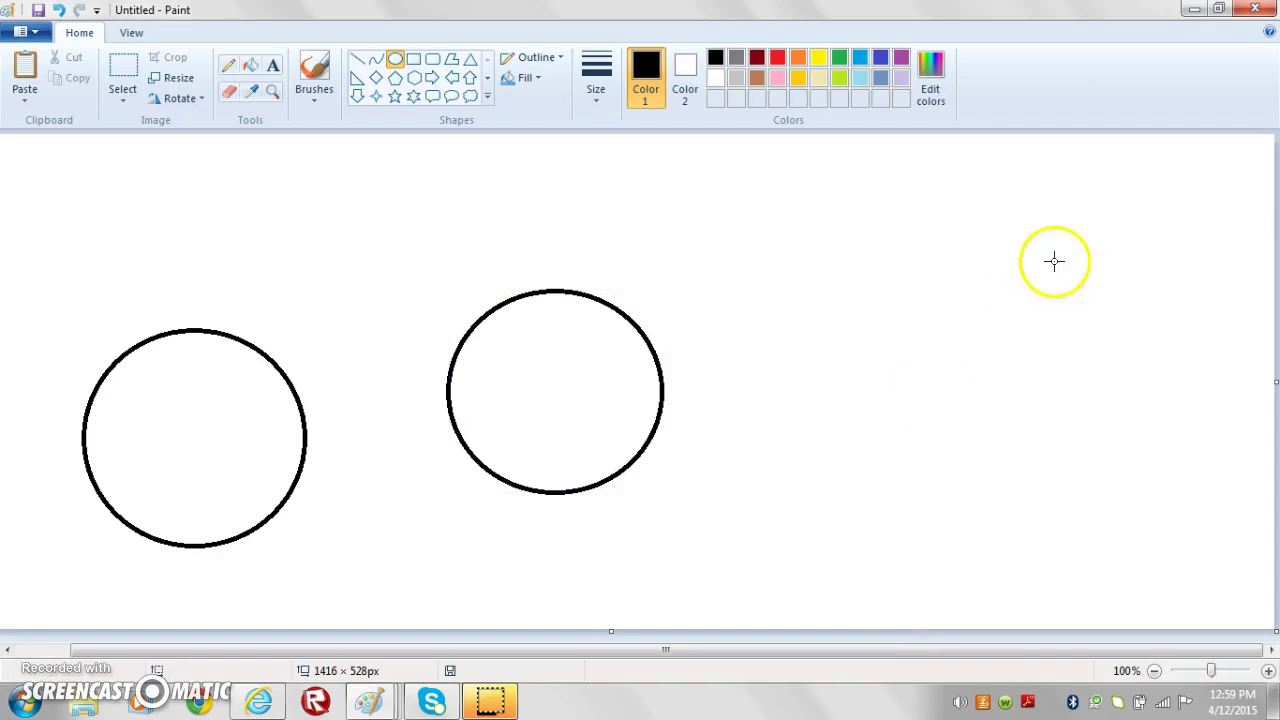
Draw a circle of about 174 × 156 px running off the canvas's lower-right corner, and another between it and the second circle.
{"action": "mouse_move", "coordinate": [1117, 518]}
{"action": "left_mouse_down"}
{"action": "mouse_move", "coordinate": [1276, 664]}
{"action": "mouse_move", "coordinate": [1277, 680]}
{"action": "mouse_move", "coordinate": [1275, 668]}
{"action": "left_mouse_up"}
{"action": "left_click_drag", "start_coordinate": [1226, 594], "coordinate": [1270, 612]}
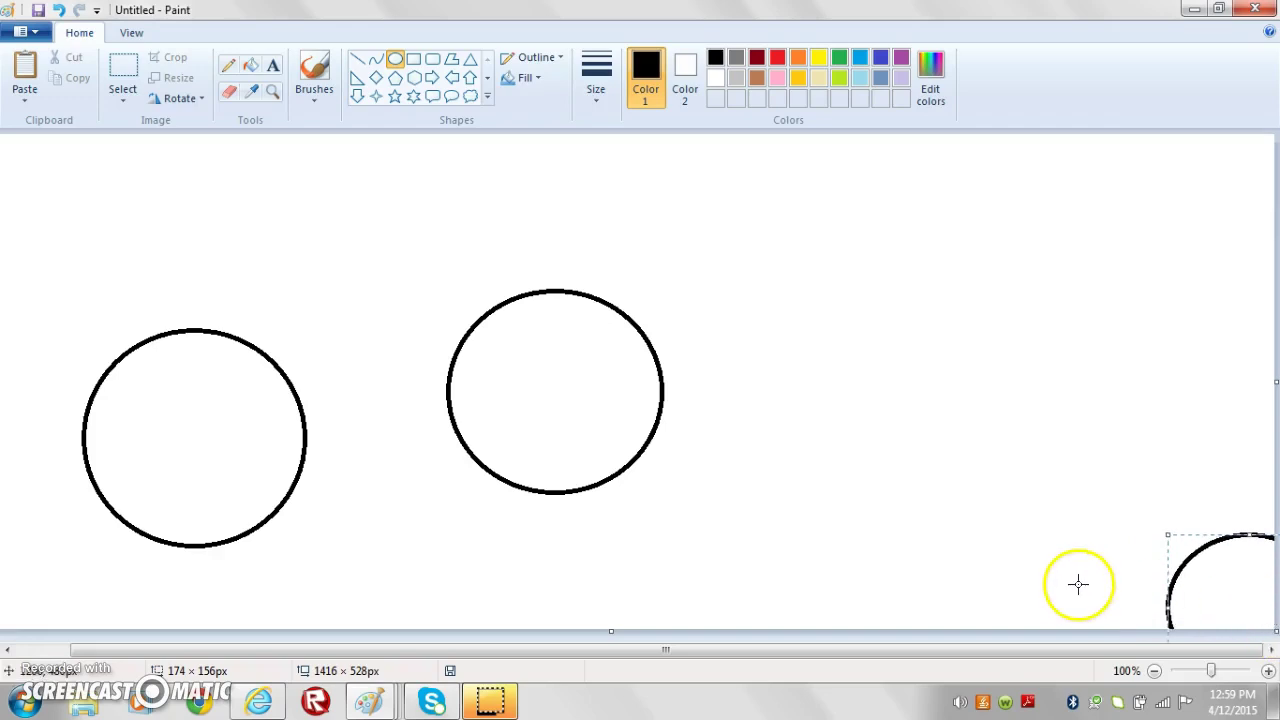
{"action": "left_click_drag", "start_coordinate": [1047, 342], "coordinate": [834, 526]}
{"action": "left_click_drag", "start_coordinate": [891, 451], "coordinate": [903, 429]}
{"action": "left_click_drag", "start_coordinate": [658, 344], "coordinate": [667, 350]}
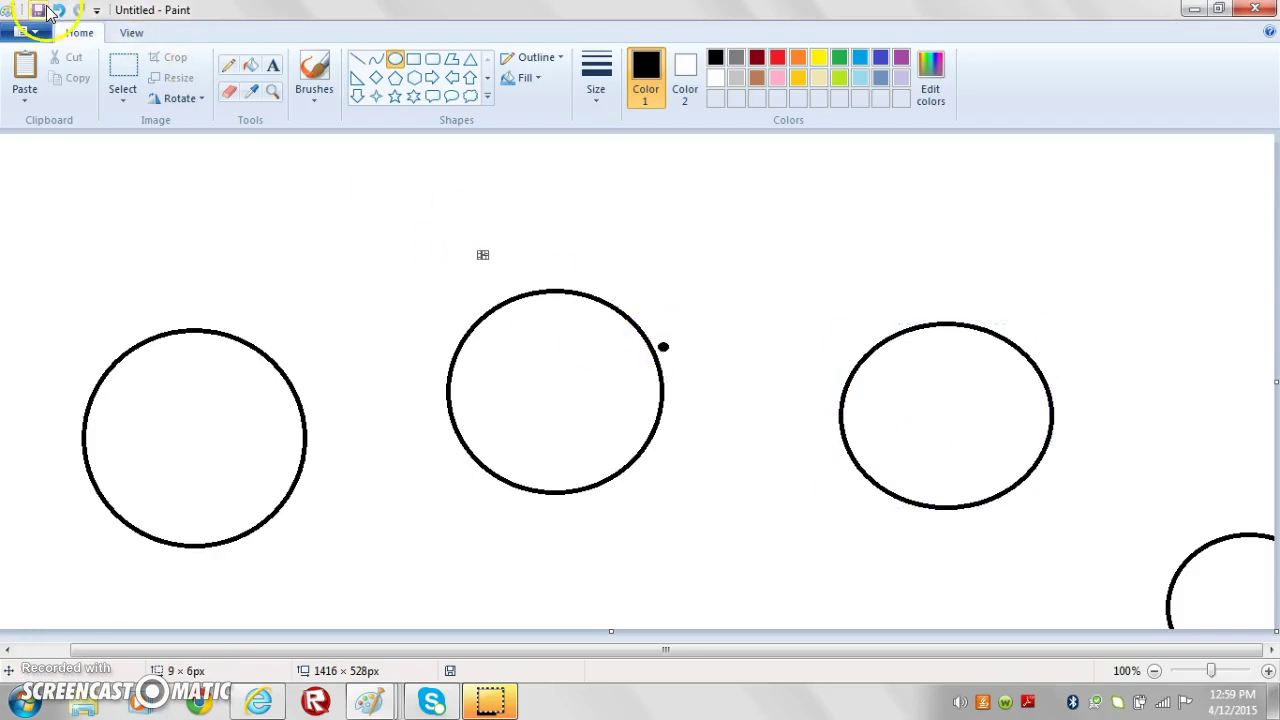
Draw a curve arching over the top of the first circle as the upper edge of a crest feather, working at 200% zoom.
{"action": "left_click", "coordinate": [272, 90]}
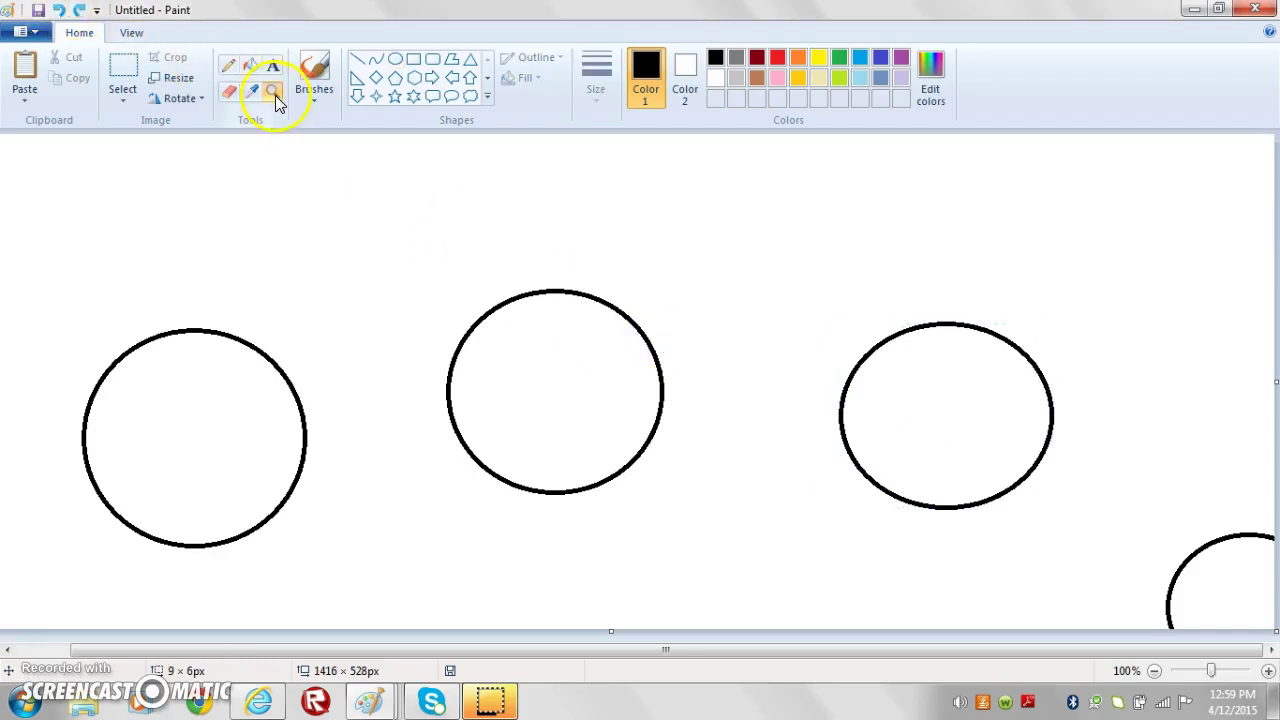
{"action": "left_click", "coordinate": [194, 420]}
{"action": "left_click_drag", "start_coordinate": [1272, 314], "coordinate": [1272, 336]}
{"action": "left_click", "coordinate": [376, 59]}
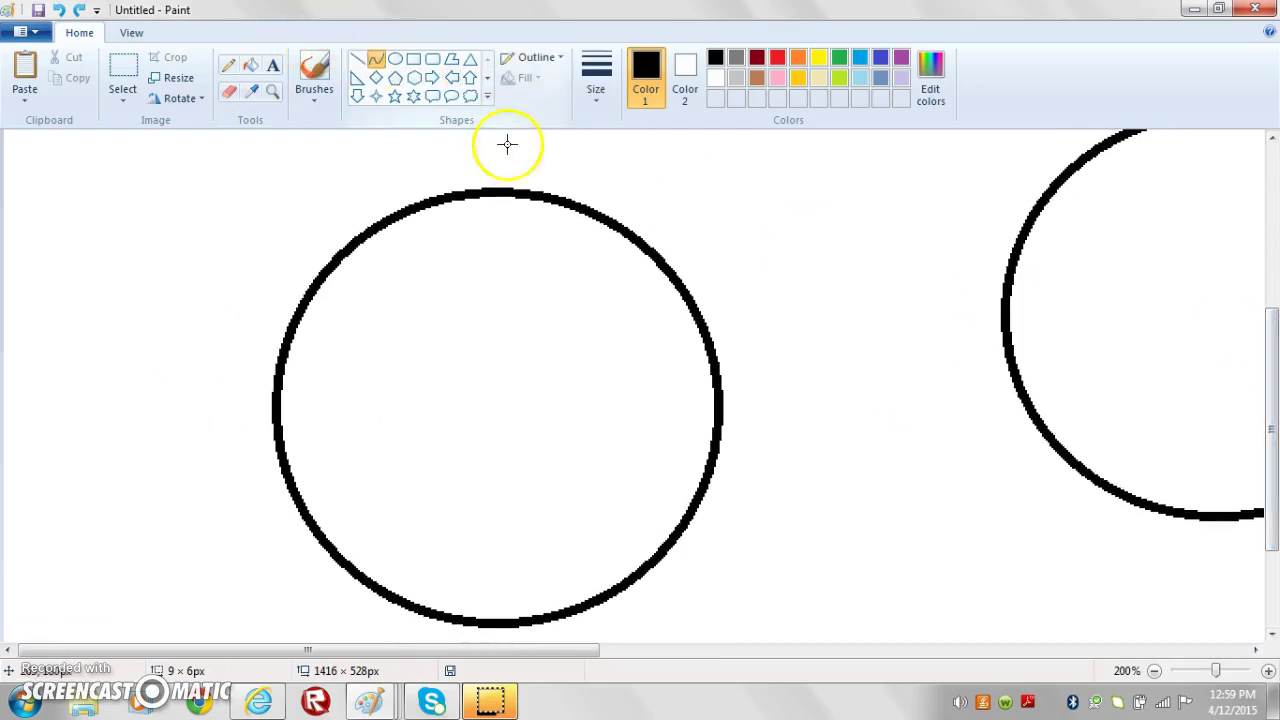
{"action": "mouse_move", "coordinate": [420, 206]}
{"action": "left_mouse_down"}
{"action": "mouse_move", "coordinate": [700, 183]}
{"action": "mouse_move", "coordinate": [718, 212]}
{"action": "left_mouse_up"}
{"action": "mouse_move", "coordinate": [600, 208]}
{"action": "left_mouse_down"}
{"action": "mouse_move", "coordinate": [608, 173]}
{"action": "mouse_move", "coordinate": [392, 166]}
{"action": "left_mouse_up"}
{"action": "left_click_drag", "start_coordinate": [392, 166], "coordinate": [571, 58]}
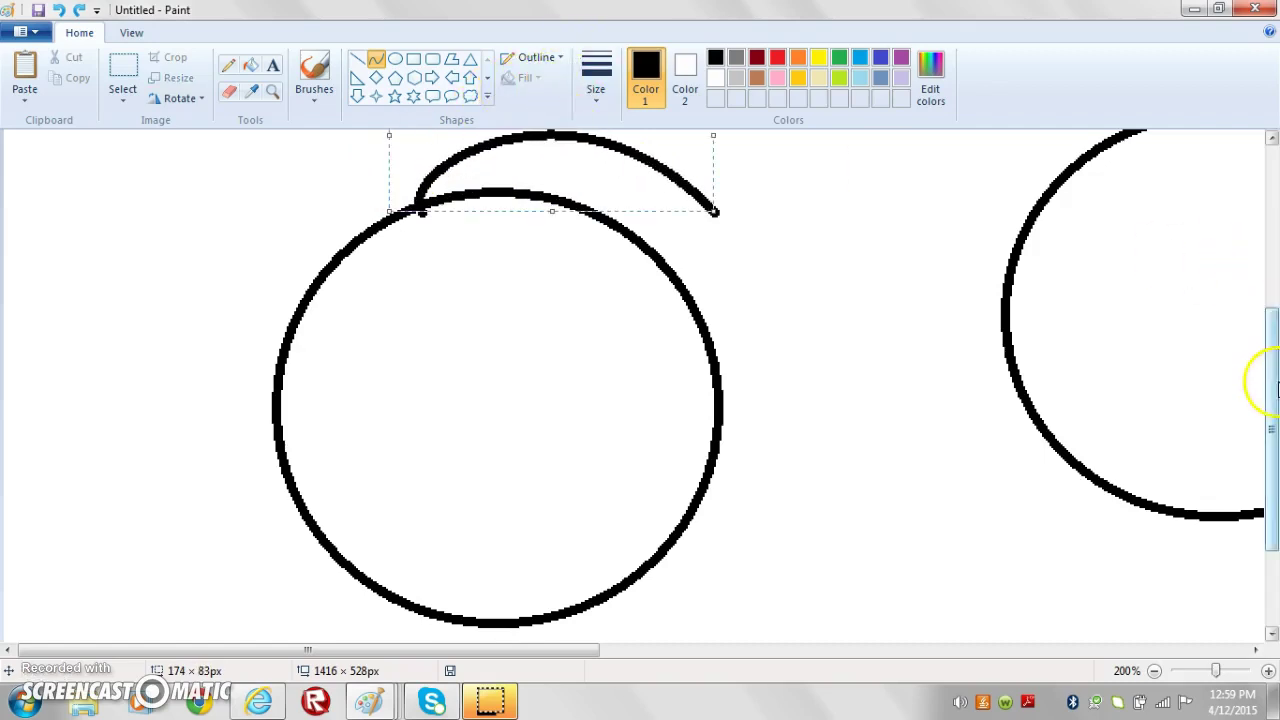
Close the crest feather with a short rounded tip and a curved lower edge running along the top of the head.
{"action": "left_click_drag", "start_coordinate": [1271, 385], "coordinate": [1271, 368]}
{"action": "left_click", "coordinate": [762, 264]}
{"action": "mouse_move", "coordinate": [714, 249]}
{"action": "left_mouse_down"}
{"action": "mouse_move", "coordinate": [466, 263]}
{"action": "mouse_move", "coordinate": [414, 249]}
{"action": "mouse_move", "coordinate": [714, 280]}
{"action": "left_mouse_up"}
{"action": "left_click_drag", "start_coordinate": [629, 231], "coordinate": [560, 181]}
{"action": "left_click", "coordinate": [365, 181]}
{"action": "key", "text": "ctrl+z"}
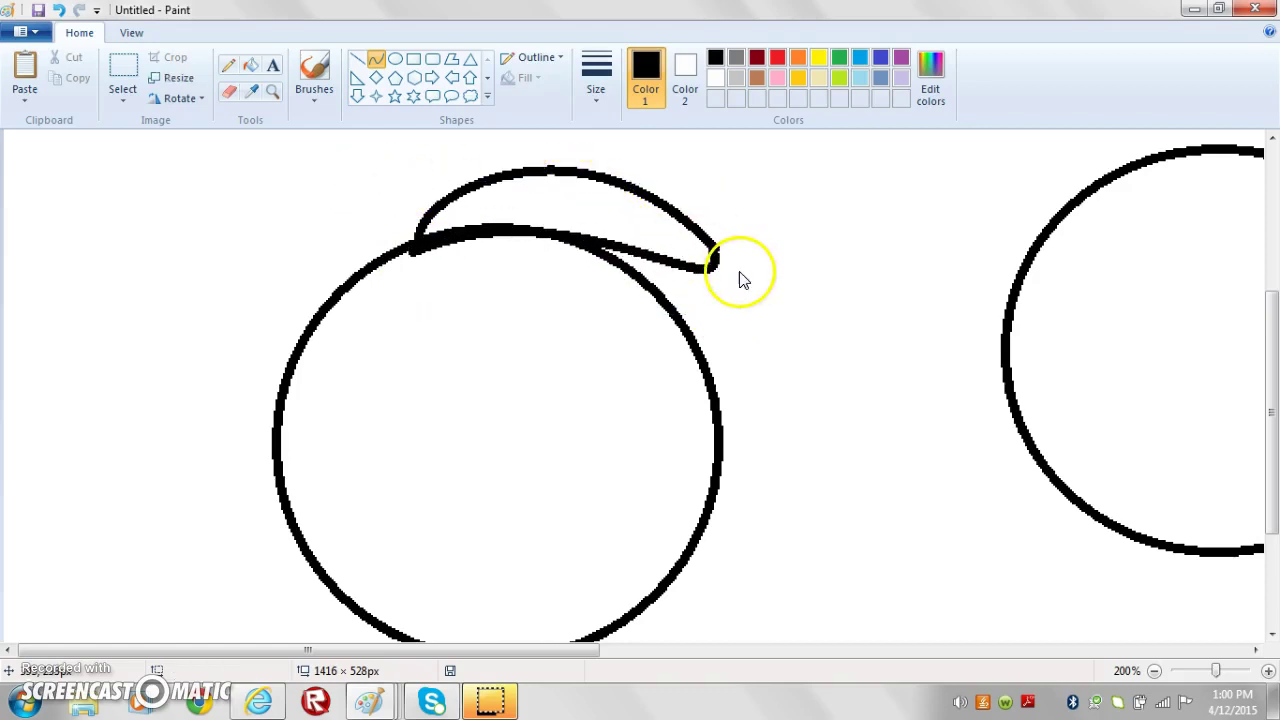
Add a pointed feather below the crest's tip and a rounded feather arching behind it with the Curve tool.
{"action": "left_click_drag", "start_coordinate": [708, 268], "coordinate": [518, 228]}
{"action": "left_click_drag", "start_coordinate": [640, 280], "coordinate": [772, 340]}
{"action": "mouse_move", "coordinate": [363, 255]}
{"action": "left_mouse_down"}
{"action": "mouse_move", "coordinate": [363, 234]}
{"action": "mouse_move", "coordinate": [551, 154]}
{"action": "mouse_move", "coordinate": [516, 143]}
{"action": "mouse_move", "coordinate": [343, 171]}
{"action": "mouse_move", "coordinate": [486, 80]}
{"action": "mouse_move", "coordinate": [470, 95]}
{"action": "left_mouse_up"}
{"action": "left_click_drag", "start_coordinate": [426, 186], "coordinate": [438, 193]}
{"action": "left_click", "coordinate": [108, 200]}
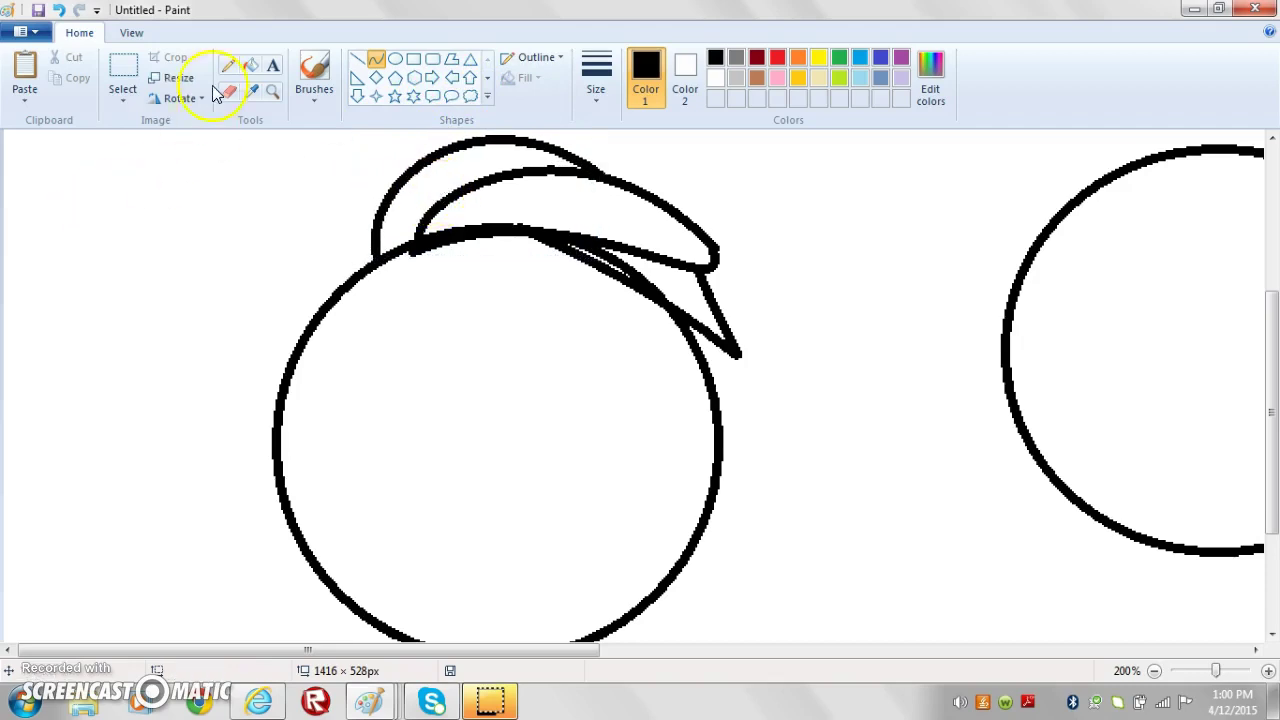
Set the fill color to a custom light red with Red 254, Green 80 and Blue 84.
{"action": "left_click", "coordinate": [249, 68]}
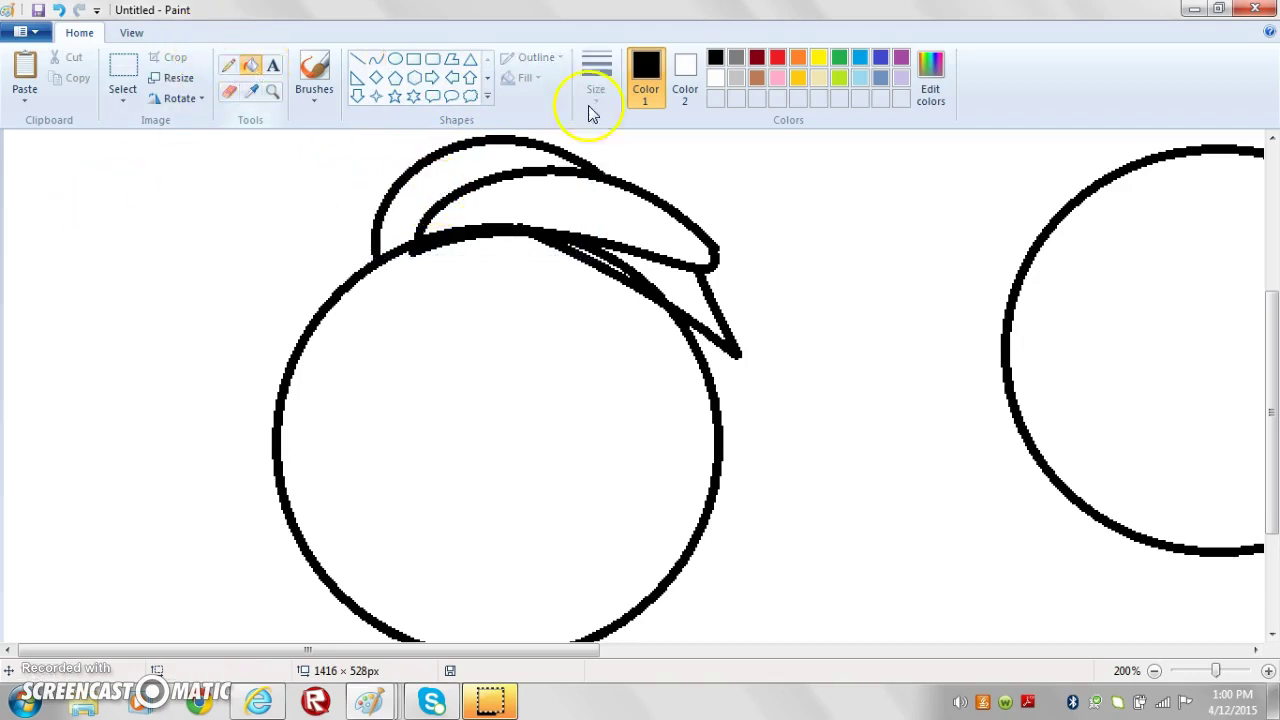
{"action": "left_click", "coordinate": [926, 80]}
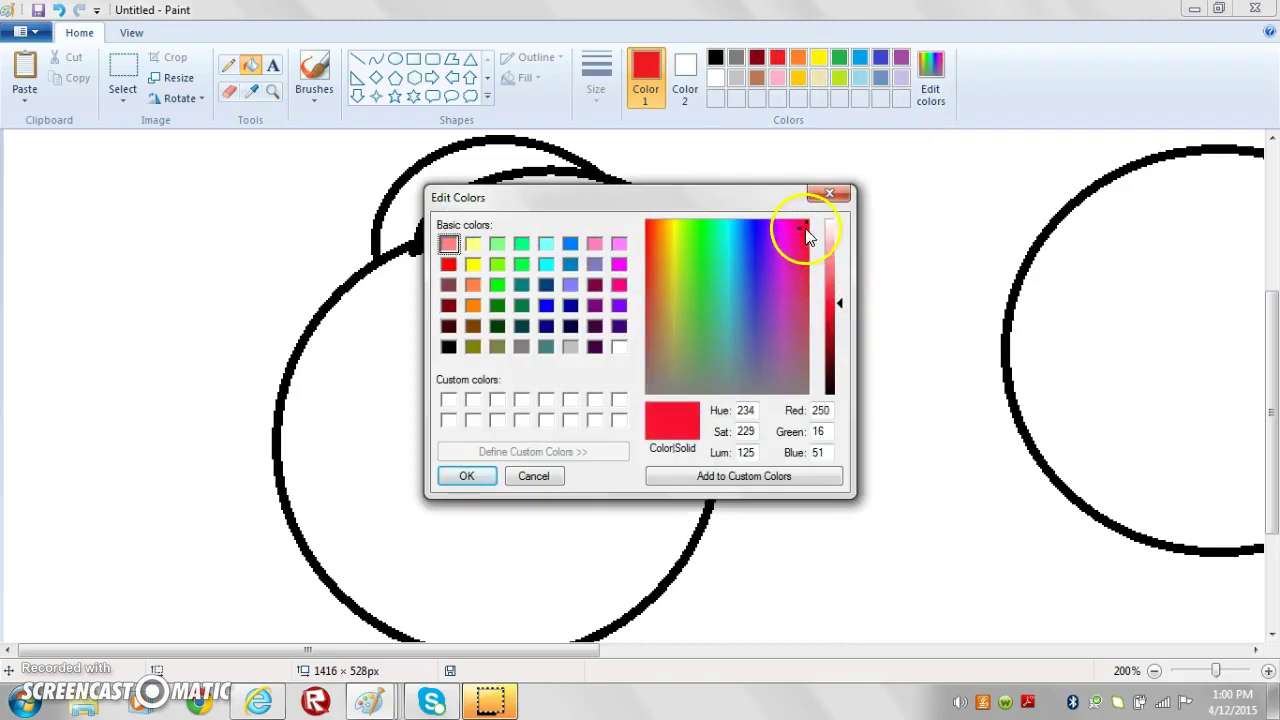
{"action": "left_click_drag", "start_coordinate": [835, 290], "coordinate": [812, 228]}
{"action": "left_click", "coordinate": [801, 258]}
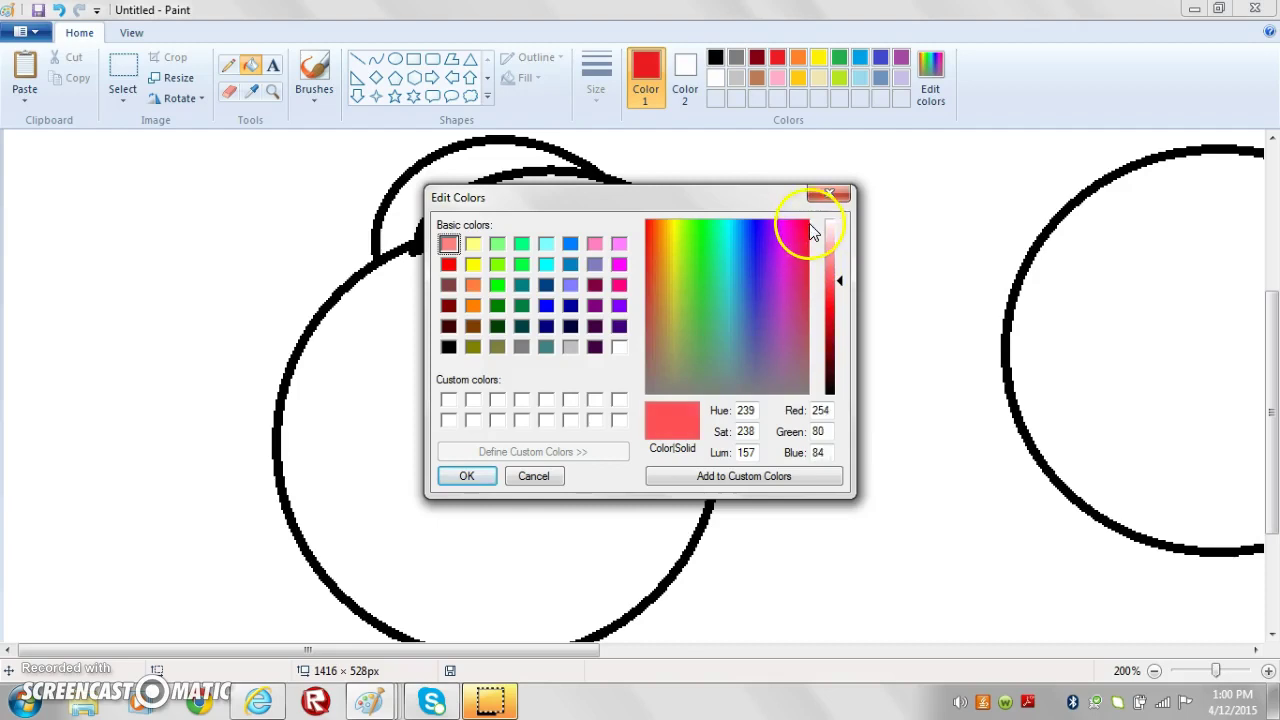
{"action": "left_click", "coordinate": [467, 476]}
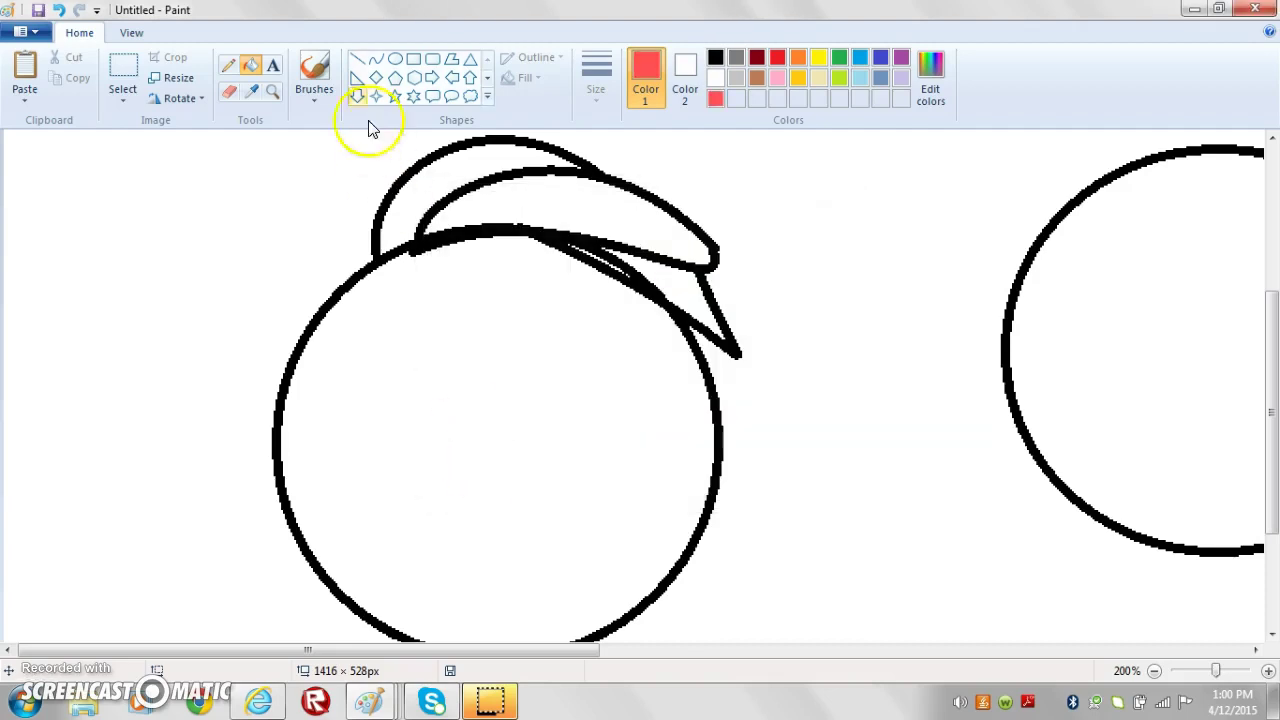
Fill the three crest feathers with the light red, undoing any fill that recolors the black outline.
{"action": "left_click", "coordinate": [443, 194]}
{"action": "left_click", "coordinate": [556, 229]}
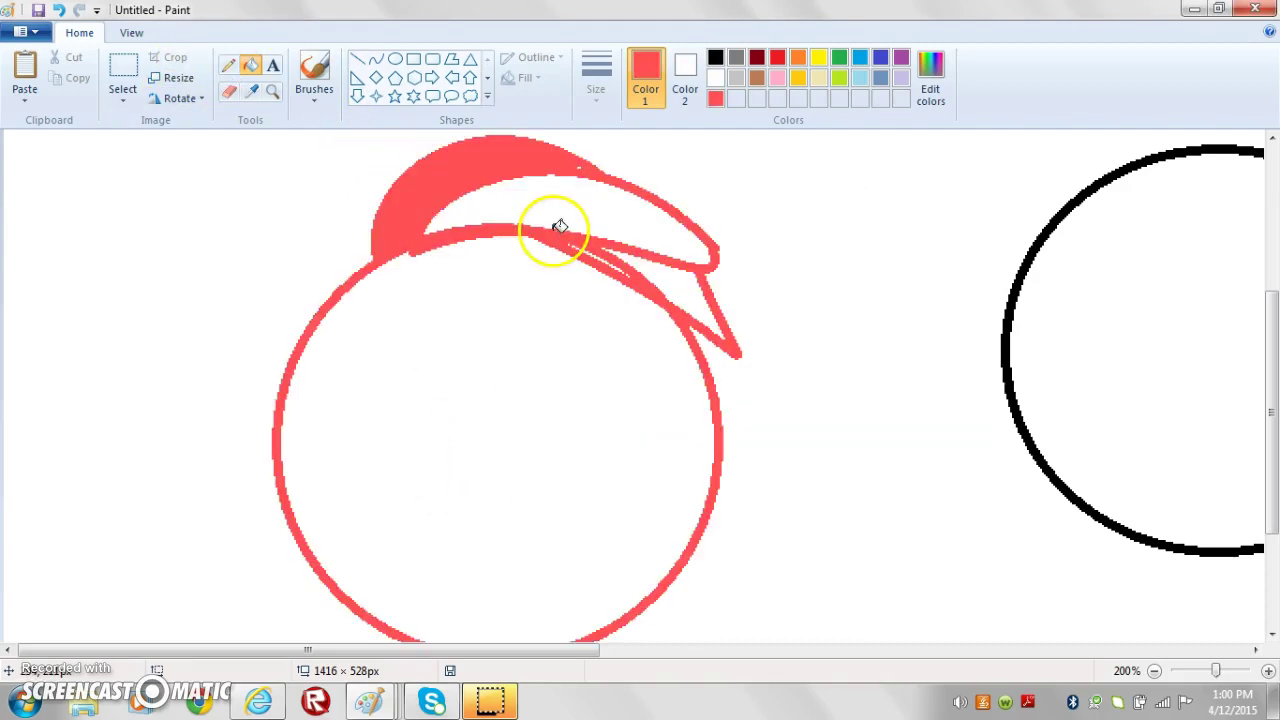
{"action": "left_click", "coordinate": [58, 10]}
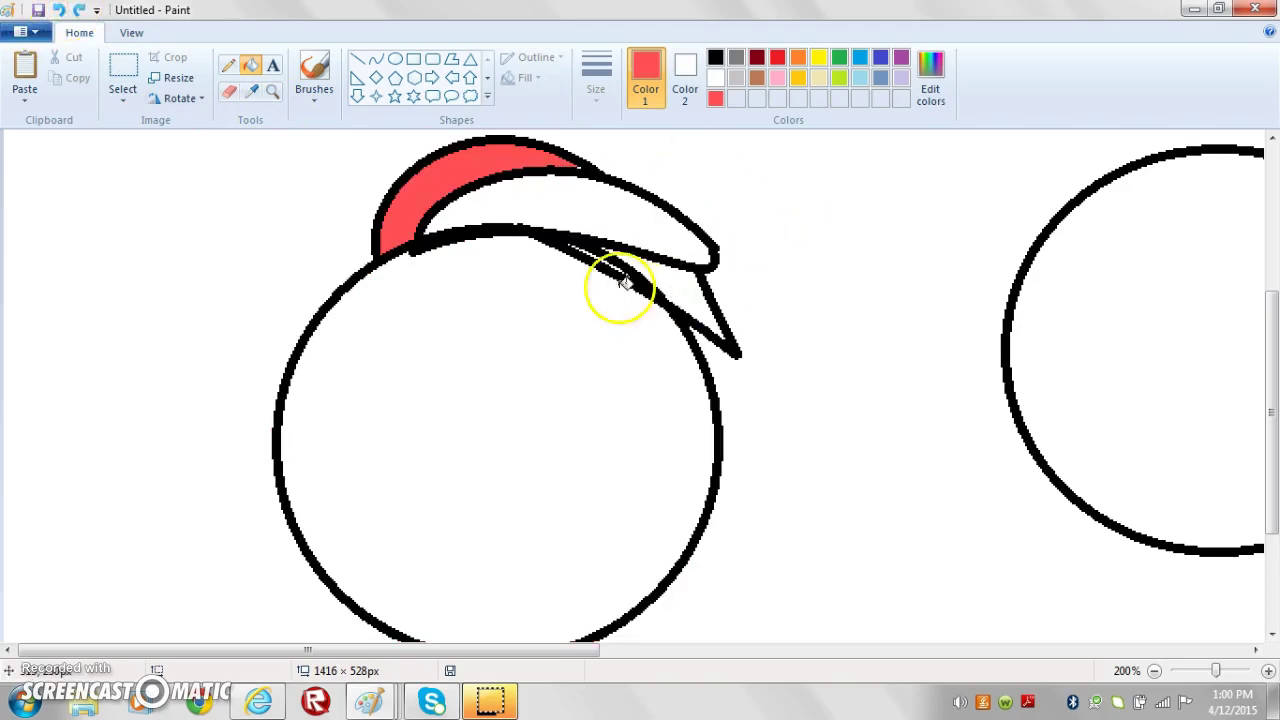
{"action": "left_click", "coordinate": [621, 208]}
{"action": "left_click", "coordinate": [711, 291]}
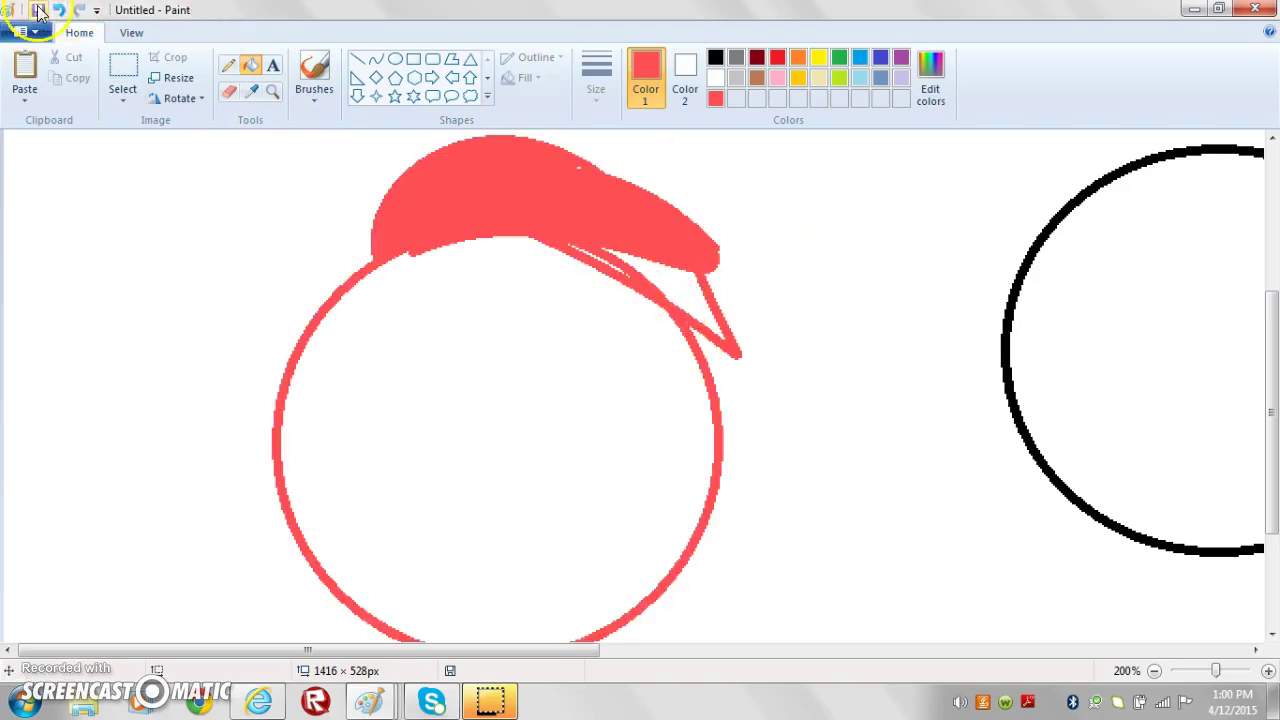
{"action": "left_click", "coordinate": [58, 10]}
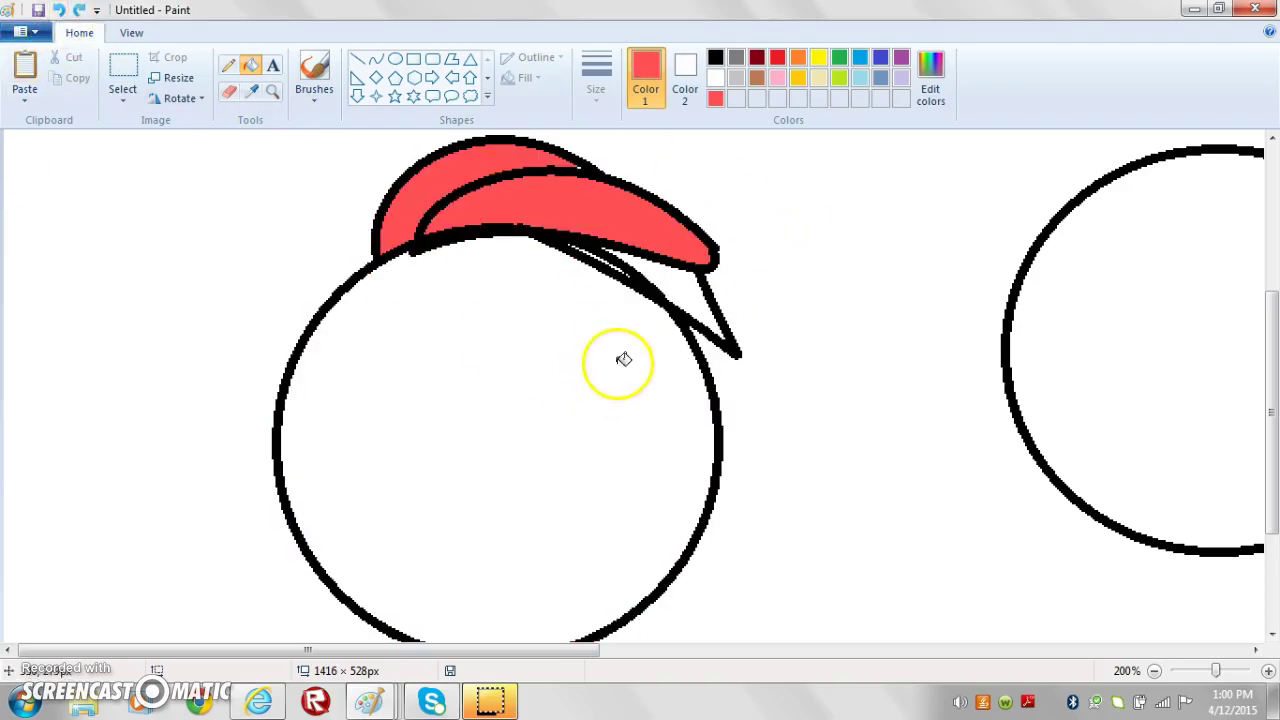
{"action": "left_click", "coordinate": [697, 289]}
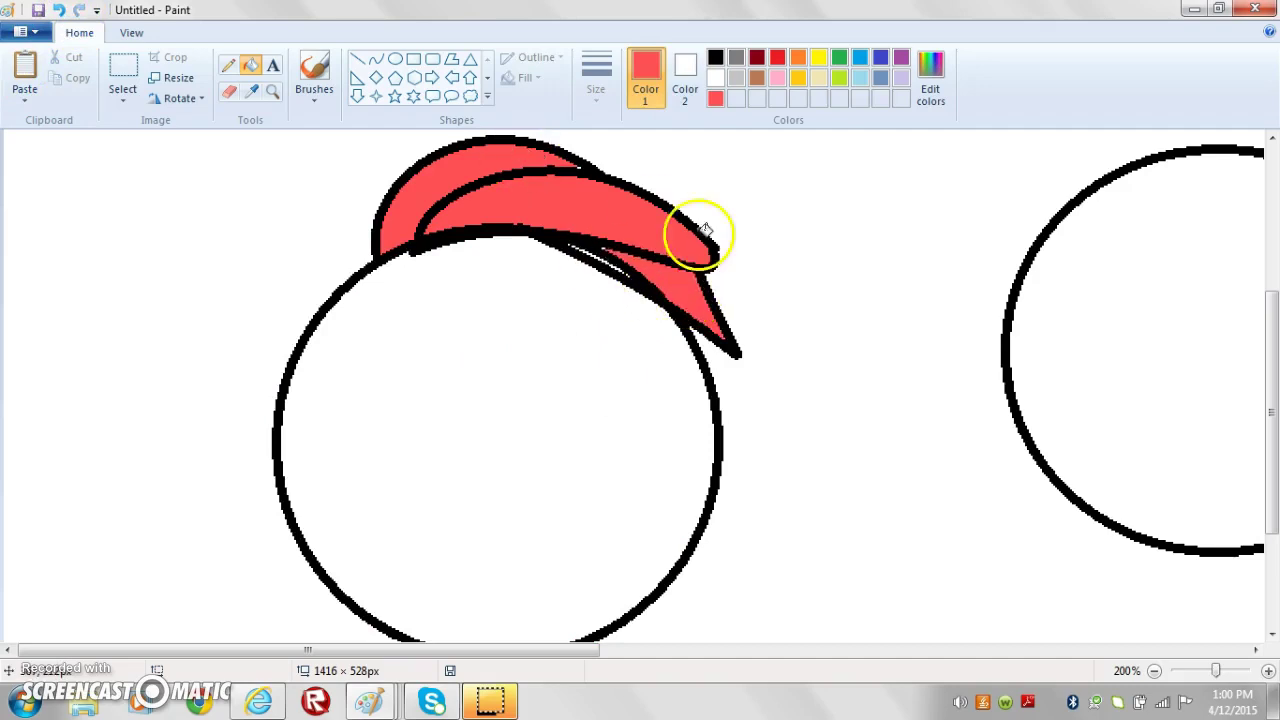
Draw the pointed upper beak in black curves across the lower right edge of the first circle.
{"action": "left_click_drag", "start_coordinate": [1272, 360], "coordinate": [1268, 395]}
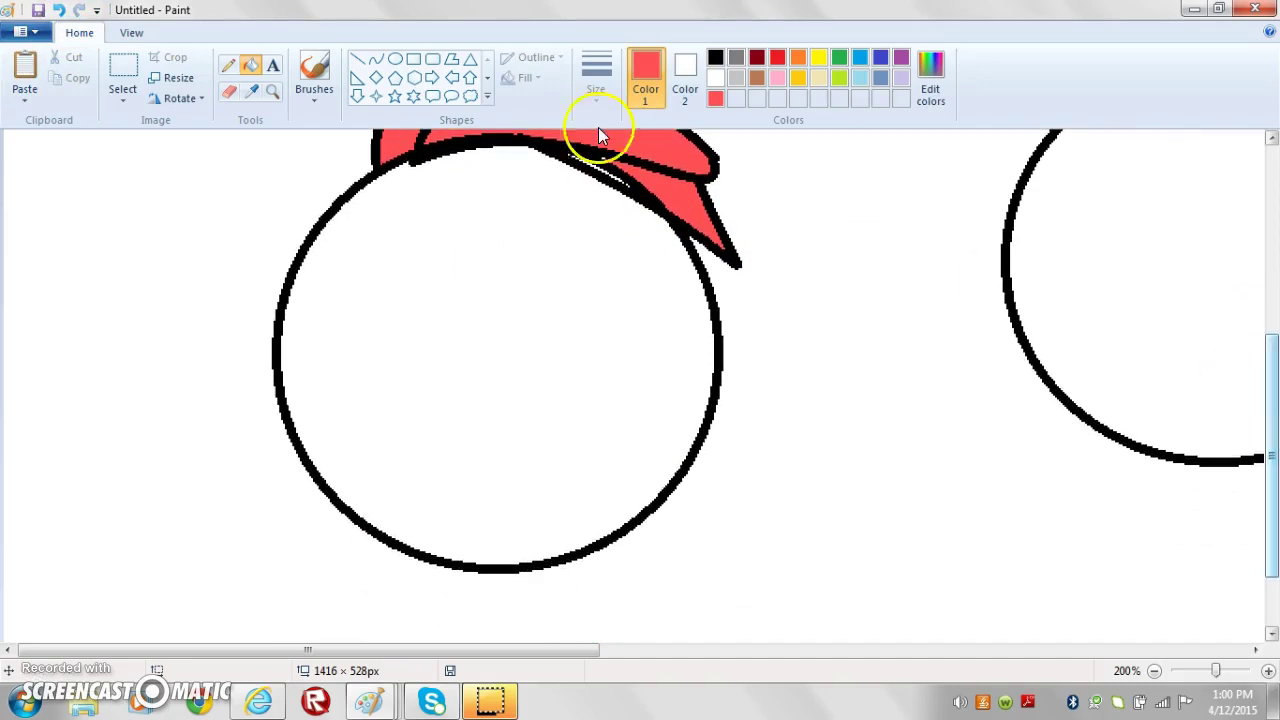
{"action": "left_click", "coordinate": [384, 63]}
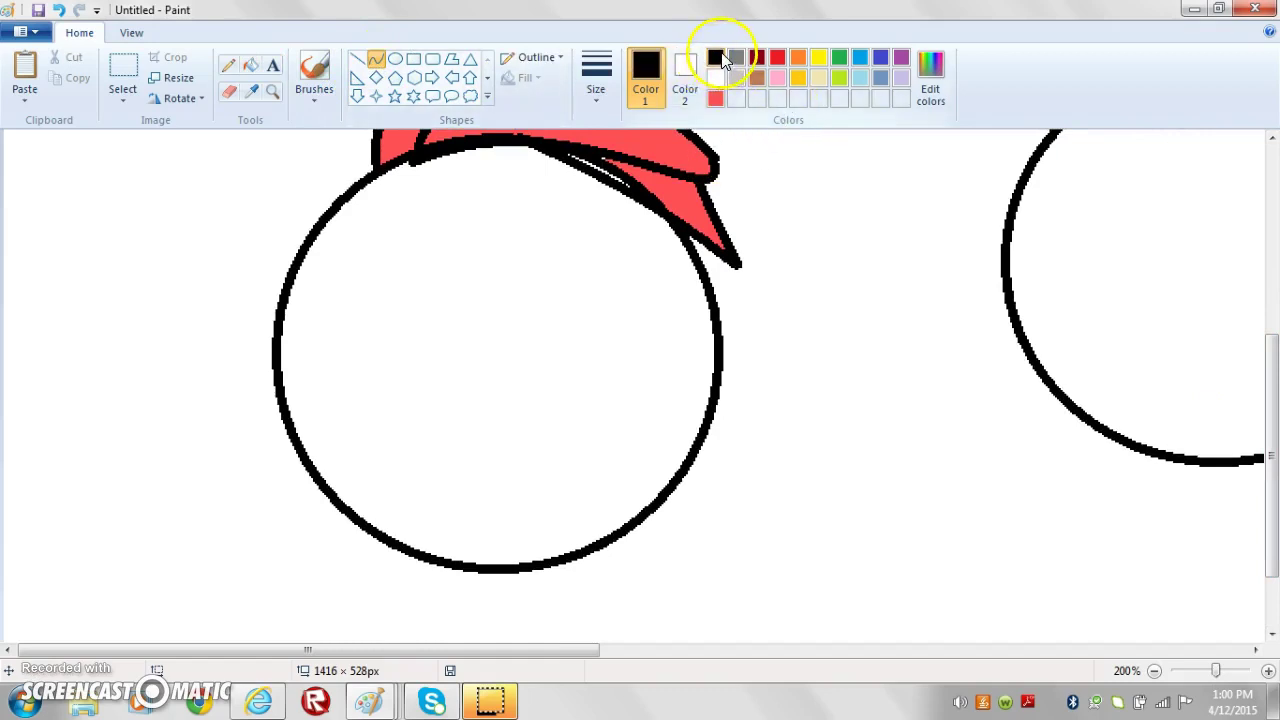
{"action": "mouse_move", "coordinate": [665, 430]}
{"action": "left_mouse_down"}
{"action": "mouse_move", "coordinate": [750, 500]}
{"action": "mouse_move", "coordinate": [803, 504]}
{"action": "mouse_move", "coordinate": [654, 477]}
{"action": "mouse_move", "coordinate": [674, 434]}
{"action": "mouse_move", "coordinate": [710, 542]}
{"action": "mouse_move", "coordinate": [786, 531]}
{"action": "mouse_move", "coordinate": [760, 532]}
{"action": "left_mouse_up"}
{"action": "left_click_drag", "start_coordinate": [760, 532], "coordinate": [681, 515]}
{"action": "key", "text": "ctrl+z"}
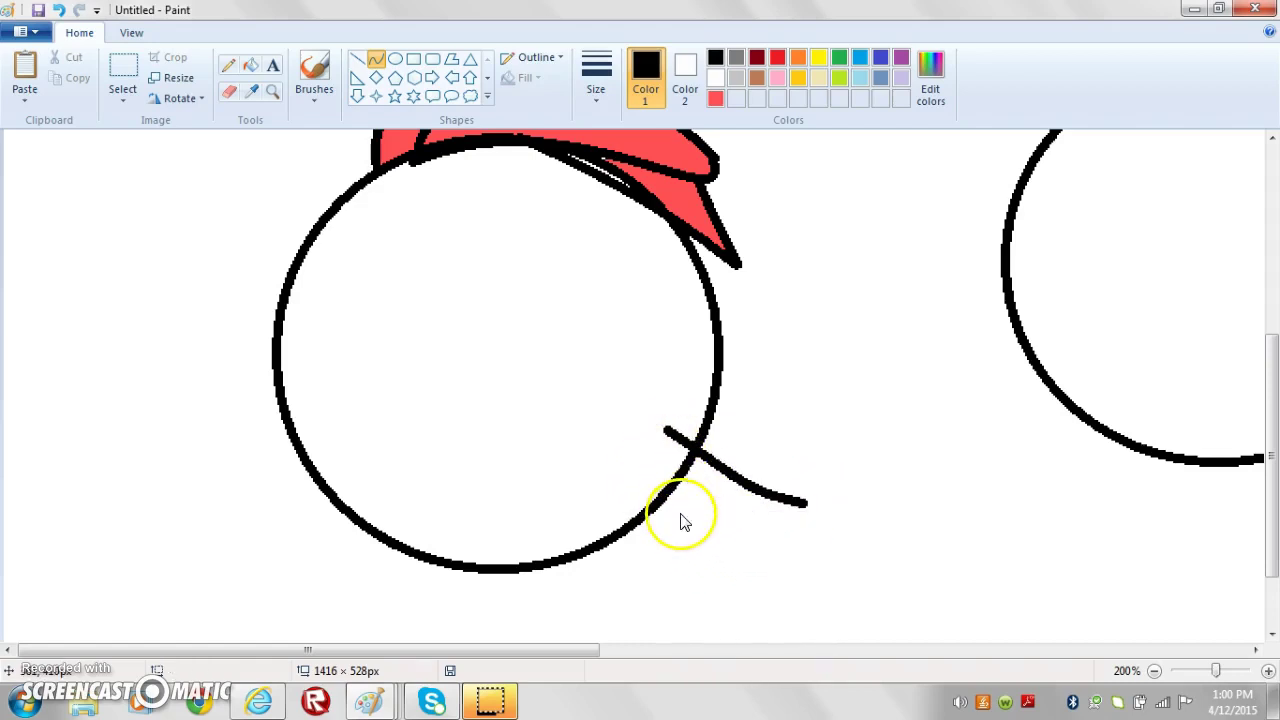
{"action": "mouse_move", "coordinate": [805, 503]}
{"action": "left_mouse_down"}
{"action": "mouse_move", "coordinate": [657, 503]}
{"action": "mouse_move", "coordinate": [641, 487]}
{"action": "mouse_move", "coordinate": [737, 508]}
{"action": "left_mouse_up"}
{"action": "left_click", "coordinate": [680, 500]}
{"action": "left_click", "coordinate": [562, 465]}
{"action": "key", "text": "ctrl+z"}
Draw the curved lower beak below the upper one with two black curves, ending at the head's outline.
{"action": "mouse_move", "coordinate": [646, 485]}
{"action": "left_mouse_down"}
{"action": "mouse_move", "coordinate": [737, 580]}
{"action": "mouse_move", "coordinate": [760, 586]}
{"action": "left_mouse_up"}
{"action": "mouse_move", "coordinate": [740, 578]}
{"action": "left_mouse_down"}
{"action": "mouse_move", "coordinate": [629, 531]}
{"action": "mouse_move", "coordinate": [639, 559]}
{"action": "left_mouse_up"}
{"action": "left_click_drag", "start_coordinate": [760, 592], "coordinate": [571, 559]}
{"action": "left_click_drag", "start_coordinate": [592, 568], "coordinate": [686, 609]}
{"action": "left_click", "coordinate": [633, 597]}
{"action": "left_click", "coordinate": [715, 98]}
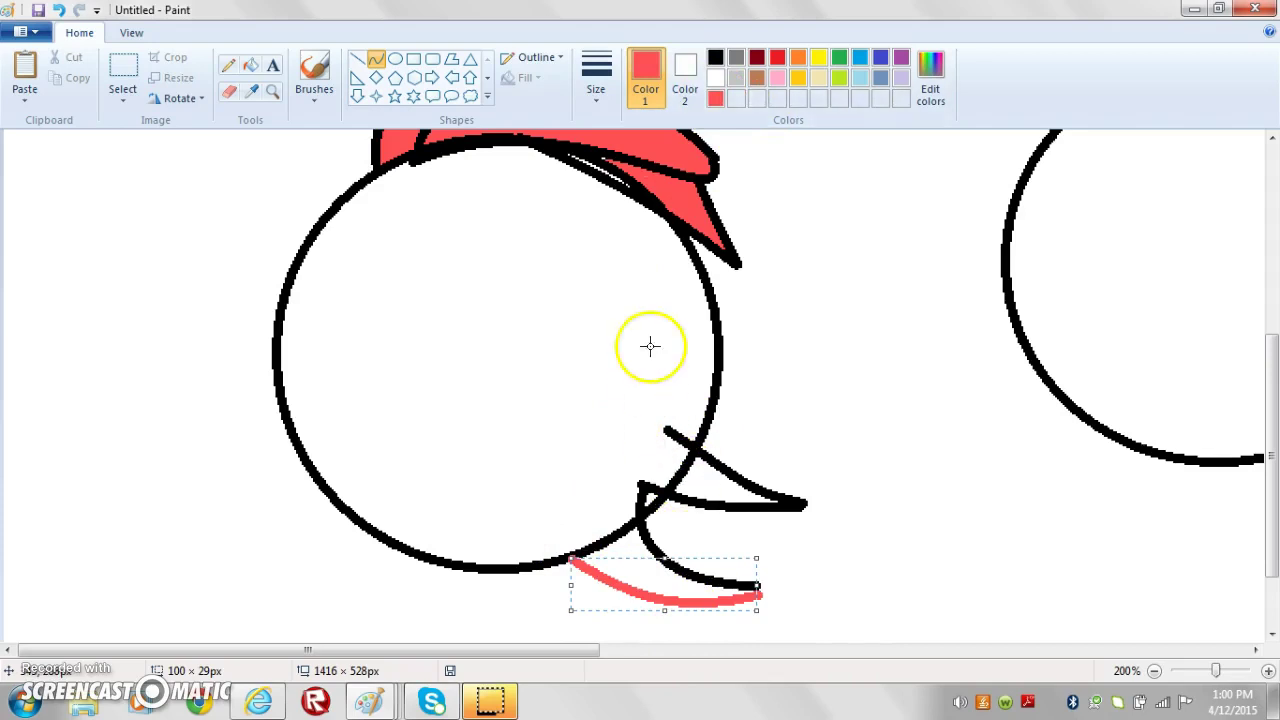
{"action": "left_click", "coordinate": [716, 58]}
{"action": "left_click", "coordinate": [361, 329]}
{"action": "left_click", "coordinate": [589, 363]}
{"action": "key", "text": "Escape"}
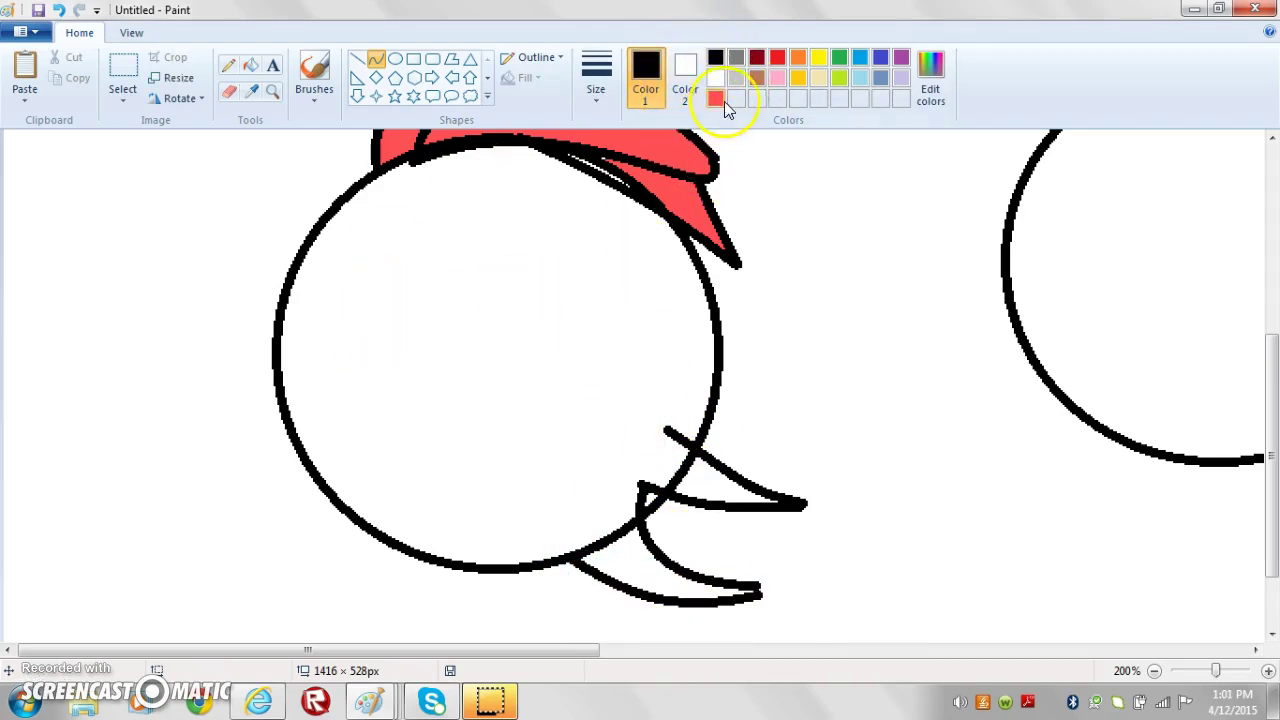
Draw a light red curve inside the head joining the two beak halves, and fill the enclosed beak areas light red.
{"action": "mouse_move", "coordinate": [665, 423]}
{"action": "left_mouse_down"}
{"action": "mouse_move", "coordinate": [543, 482]}
{"action": "mouse_move", "coordinate": [571, 558]}
{"action": "mouse_move", "coordinate": [617, 374]}
{"action": "mouse_move", "coordinate": [515, 498]}
{"action": "left_mouse_up"}
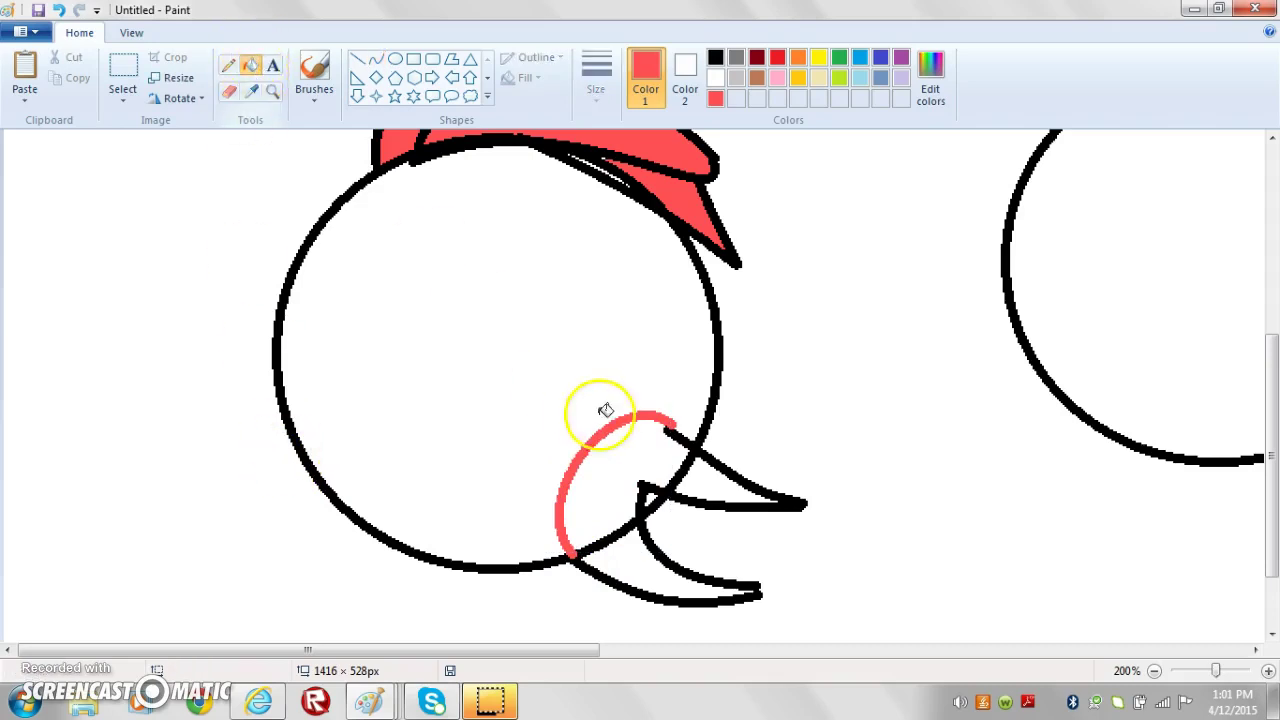
{"action": "left_click", "coordinate": [606, 486]}
{"action": "left_click", "coordinate": [714, 486]}
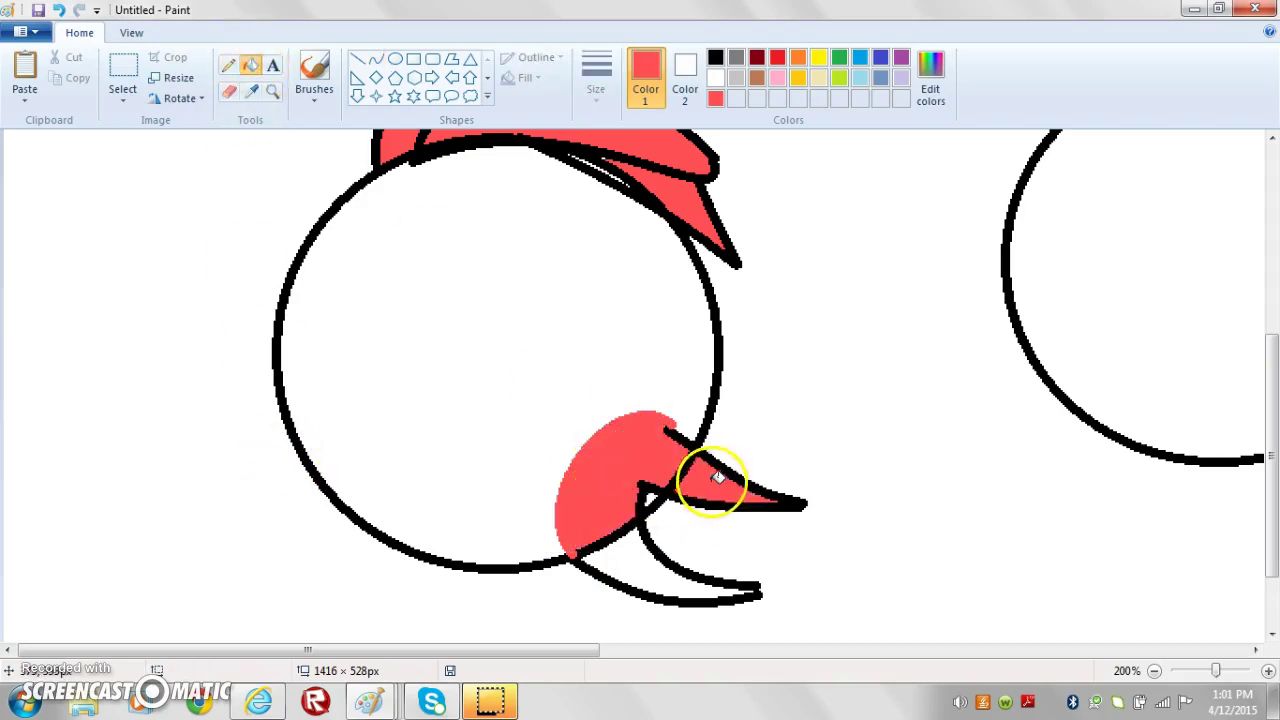
{"action": "left_click", "coordinate": [620, 553]}
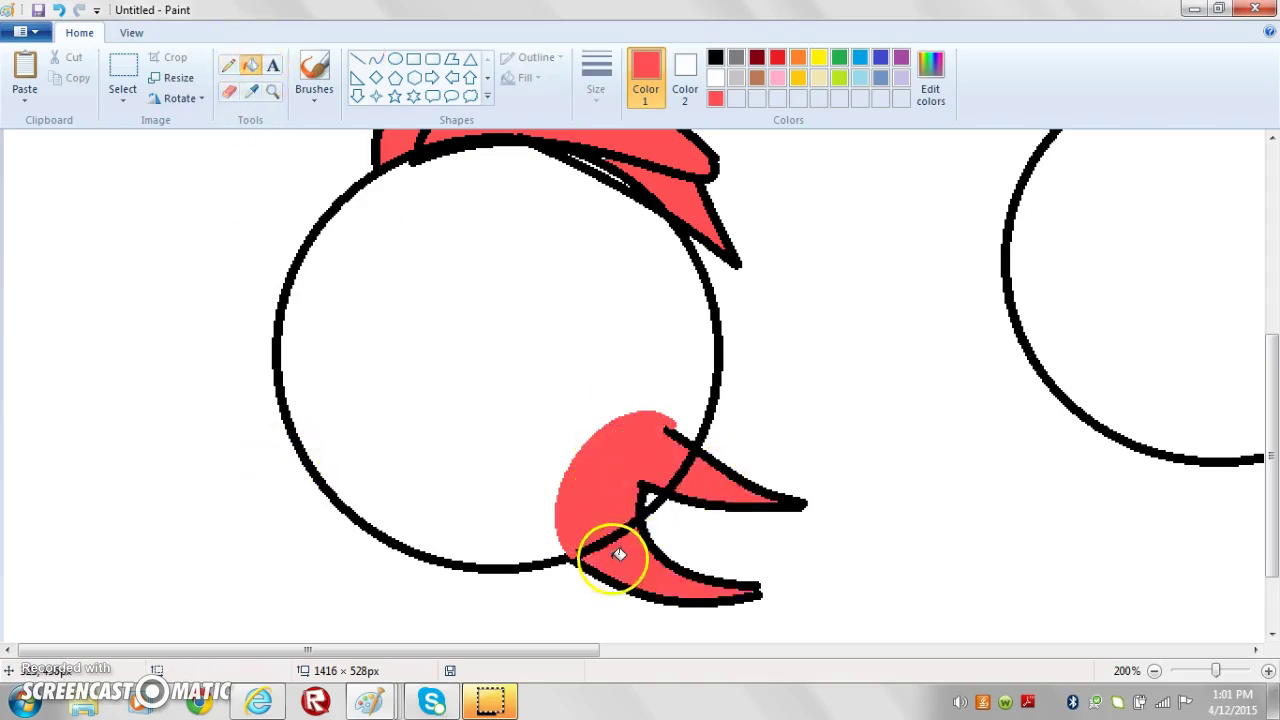
Erase the black head outline crossing the beak and refill the erased gaps with light red.
{"action": "left_click", "coordinate": [231, 92]}
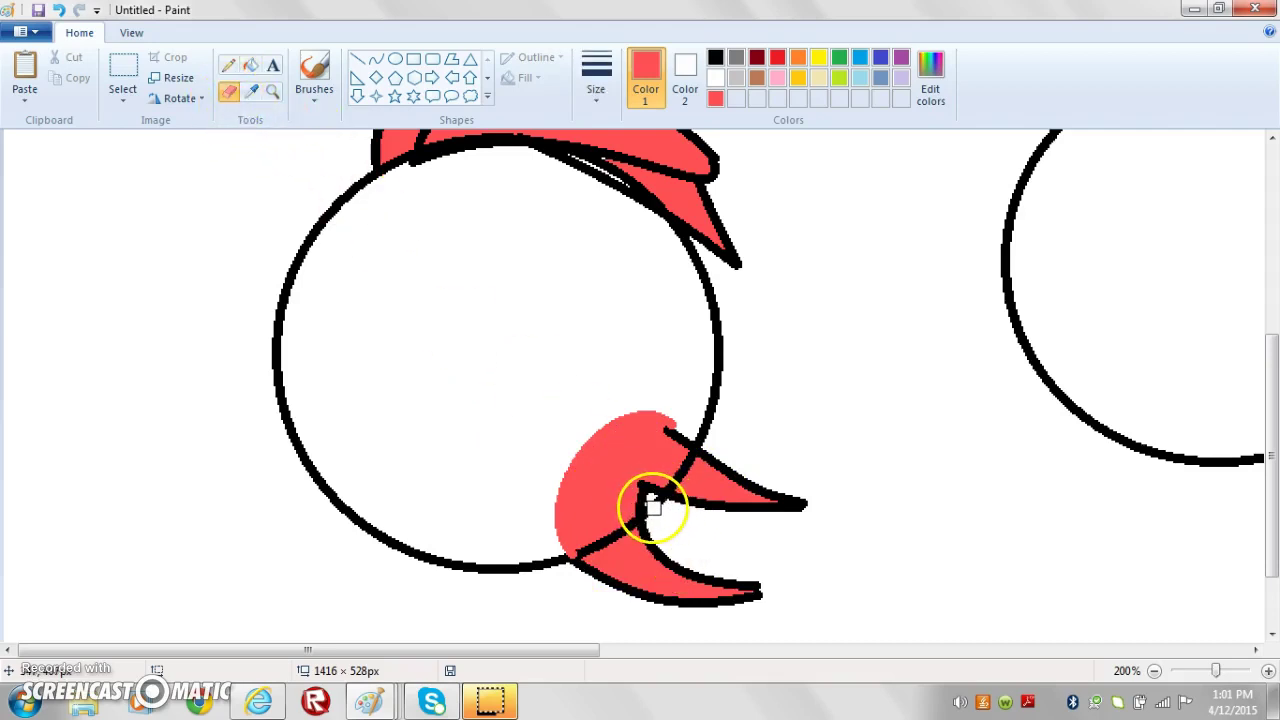
{"action": "mouse_move", "coordinate": [650, 505]}
{"action": "left_mouse_down"}
{"action": "mouse_move", "coordinate": [620, 528]}
{"action": "mouse_move", "coordinate": [586, 521]}
{"action": "mouse_move", "coordinate": [584, 549]}
{"action": "mouse_move", "coordinate": [626, 528]}
{"action": "left_mouse_up"}
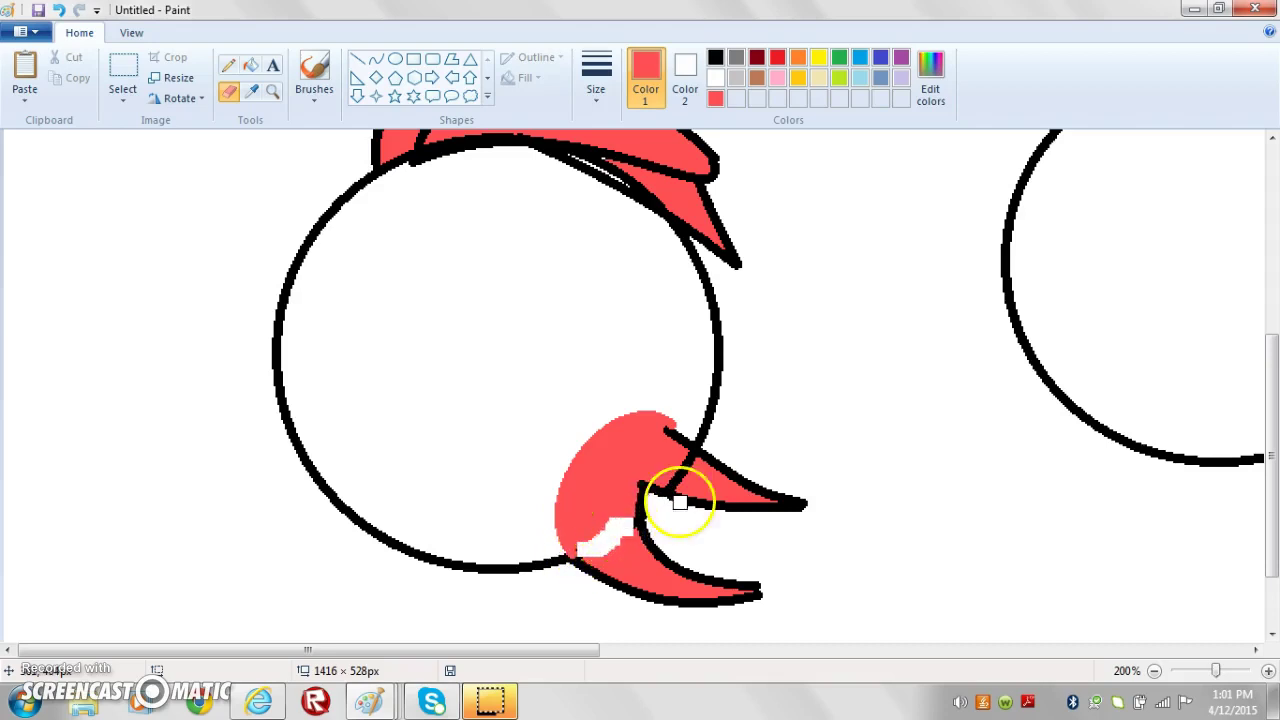
{"action": "left_click_drag", "start_coordinate": [675, 481], "coordinate": [689, 469]}
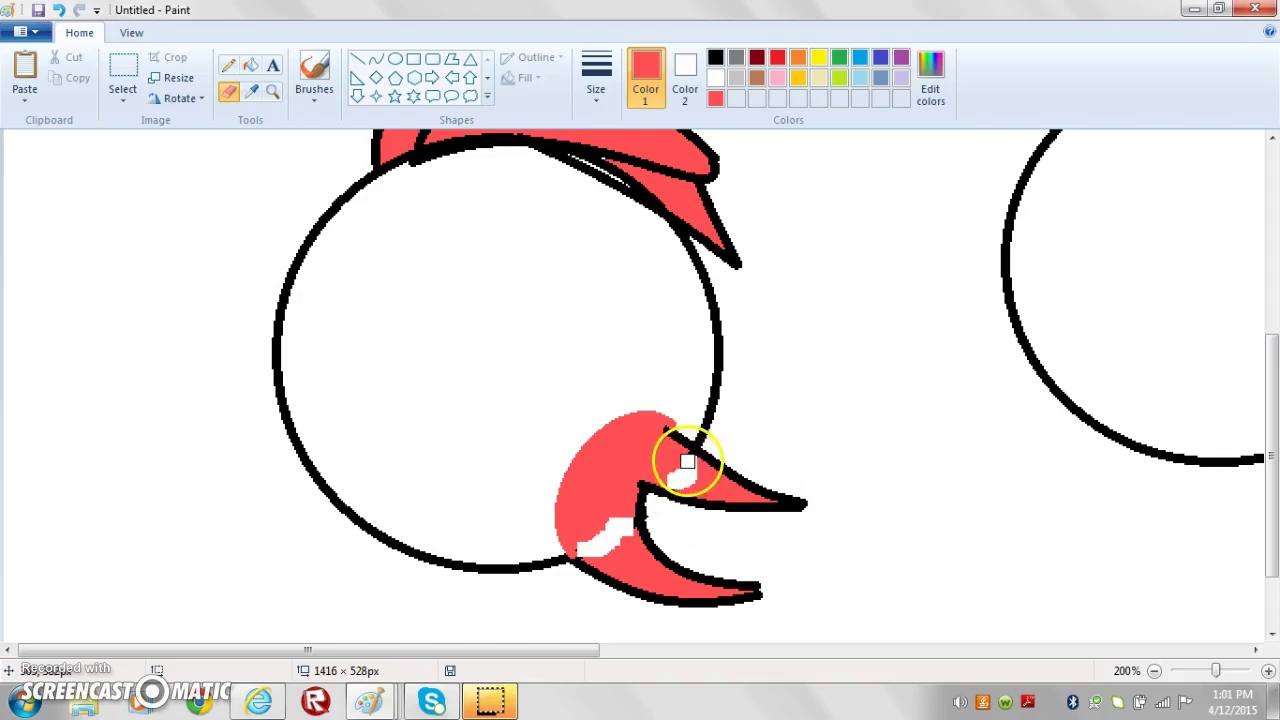
{"action": "left_click", "coordinate": [670, 470]}
{"action": "left_click", "coordinate": [616, 518]}
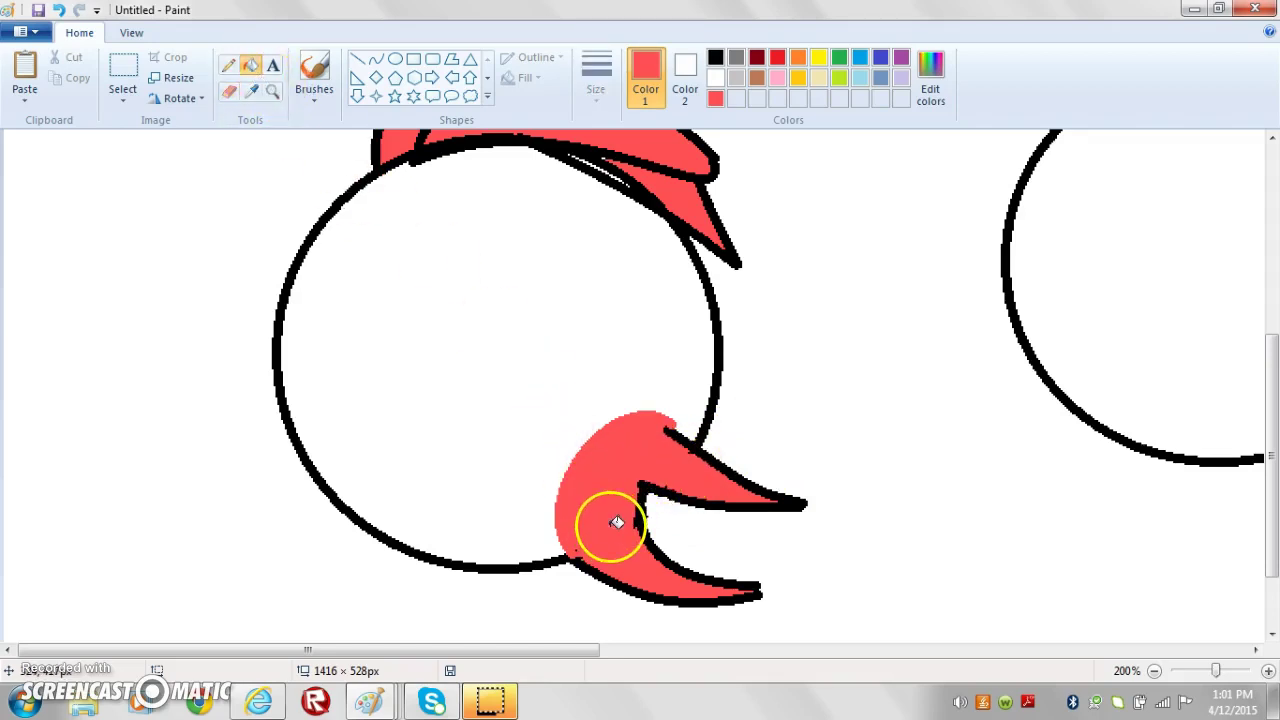
Draw a black oval eye of about 70 × 78 px near the head's center with a smaller oval inside it.
{"action": "left_click", "coordinate": [378, 60]}
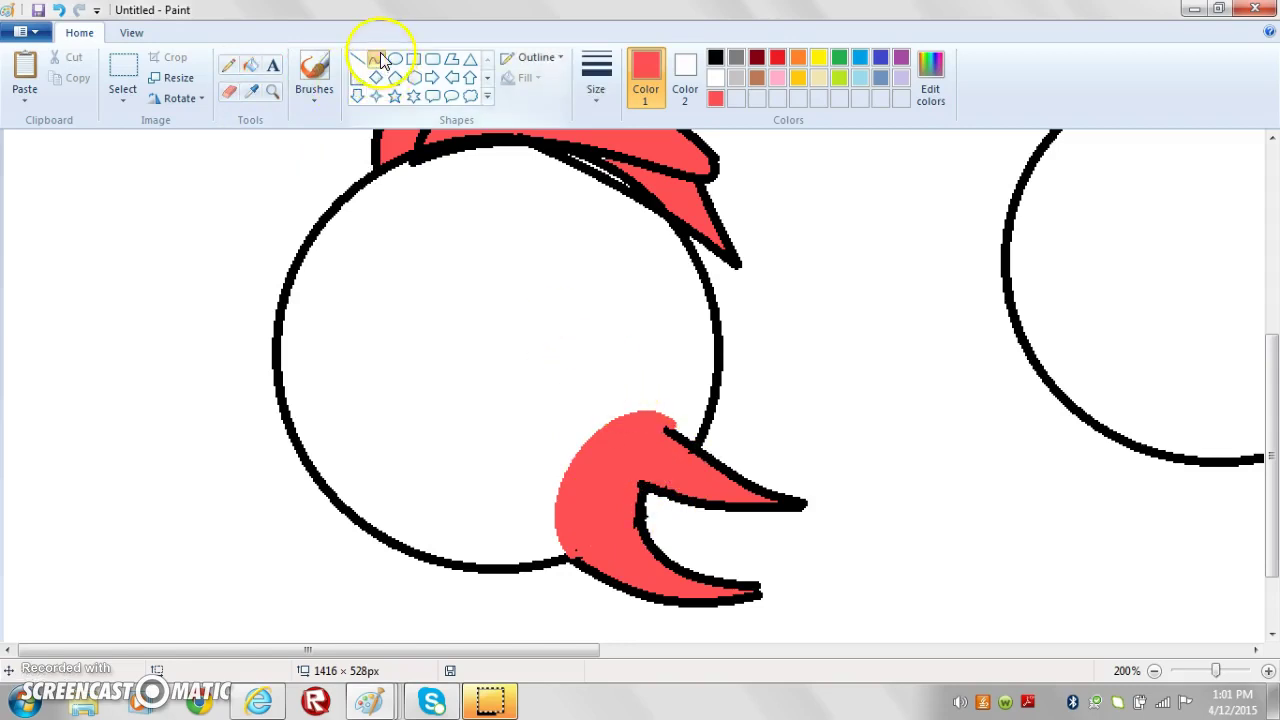
{"action": "left_click", "coordinate": [395, 59]}
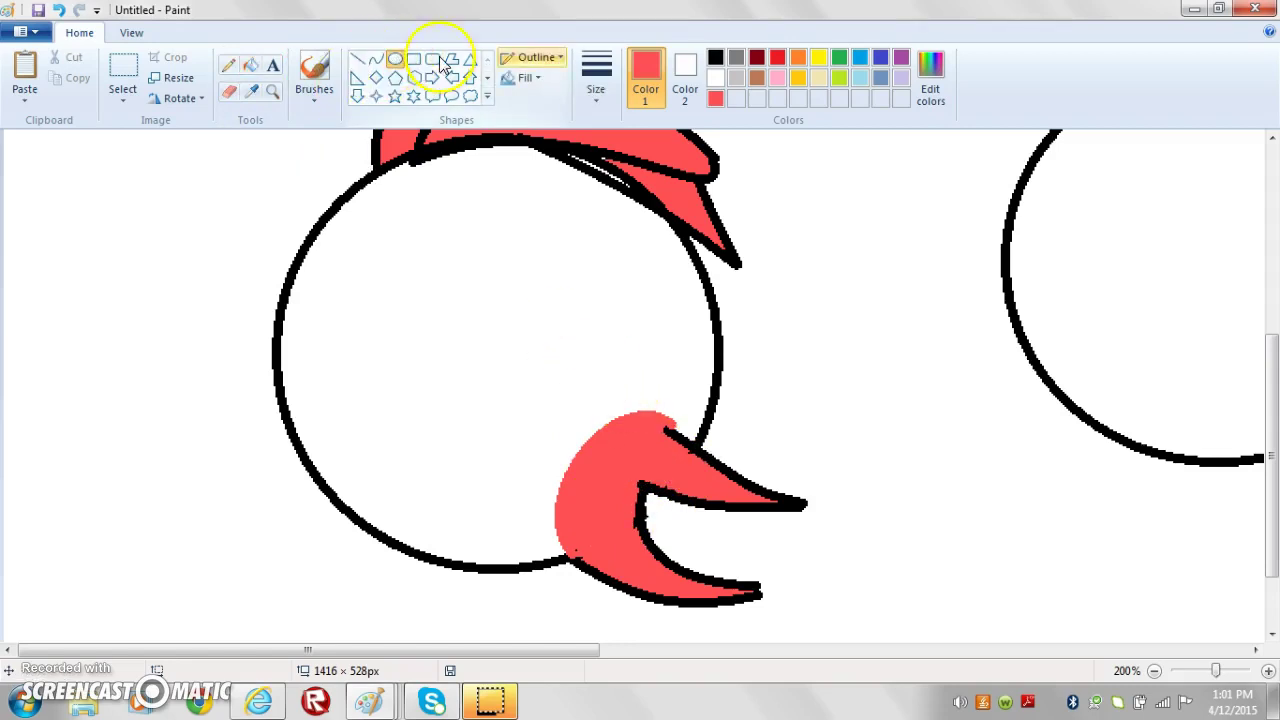
{"action": "left_click", "coordinate": [715, 58]}
{"action": "mouse_move", "coordinate": [683, 309]}
{"action": "left_mouse_down"}
{"action": "mouse_move", "coordinate": [577, 363]}
{"action": "mouse_move", "coordinate": [551, 405]}
{"action": "mouse_move", "coordinate": [575, 452]}
{"action": "left_mouse_up"}
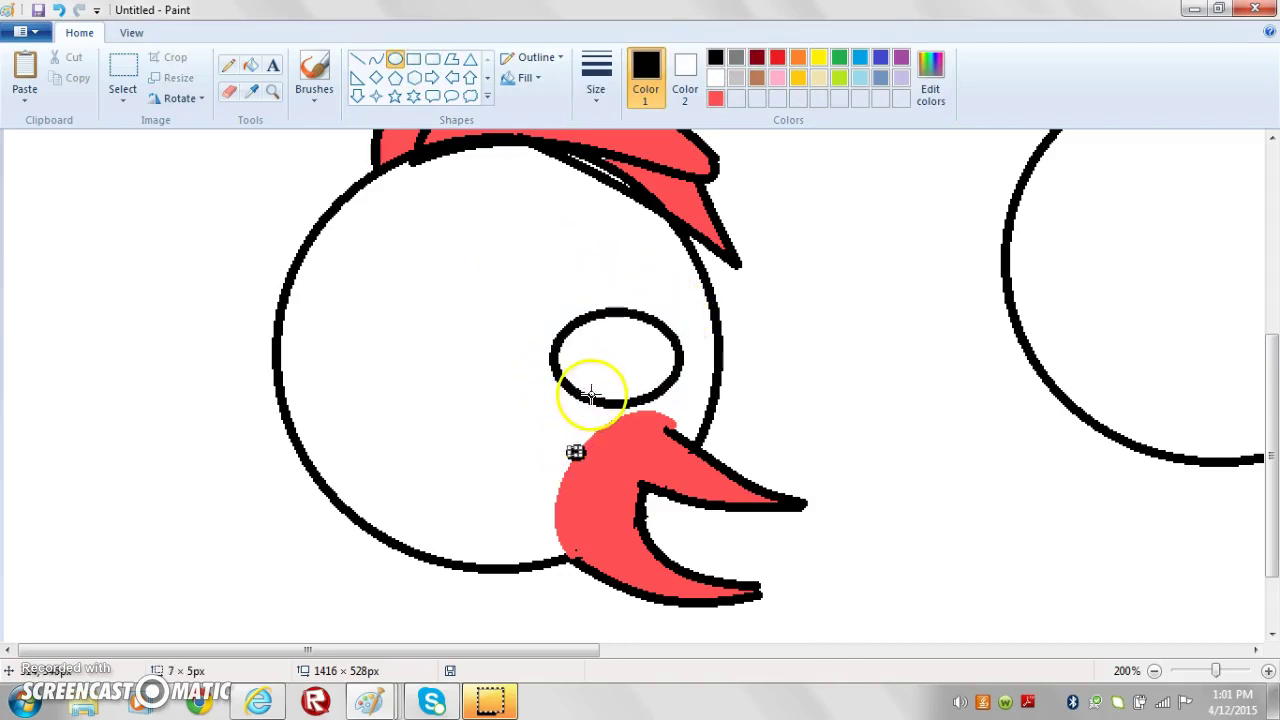
{"action": "left_click", "coordinate": [58, 10]}
{"action": "left_click_drag", "start_coordinate": [668, 259], "coordinate": [537, 406]}
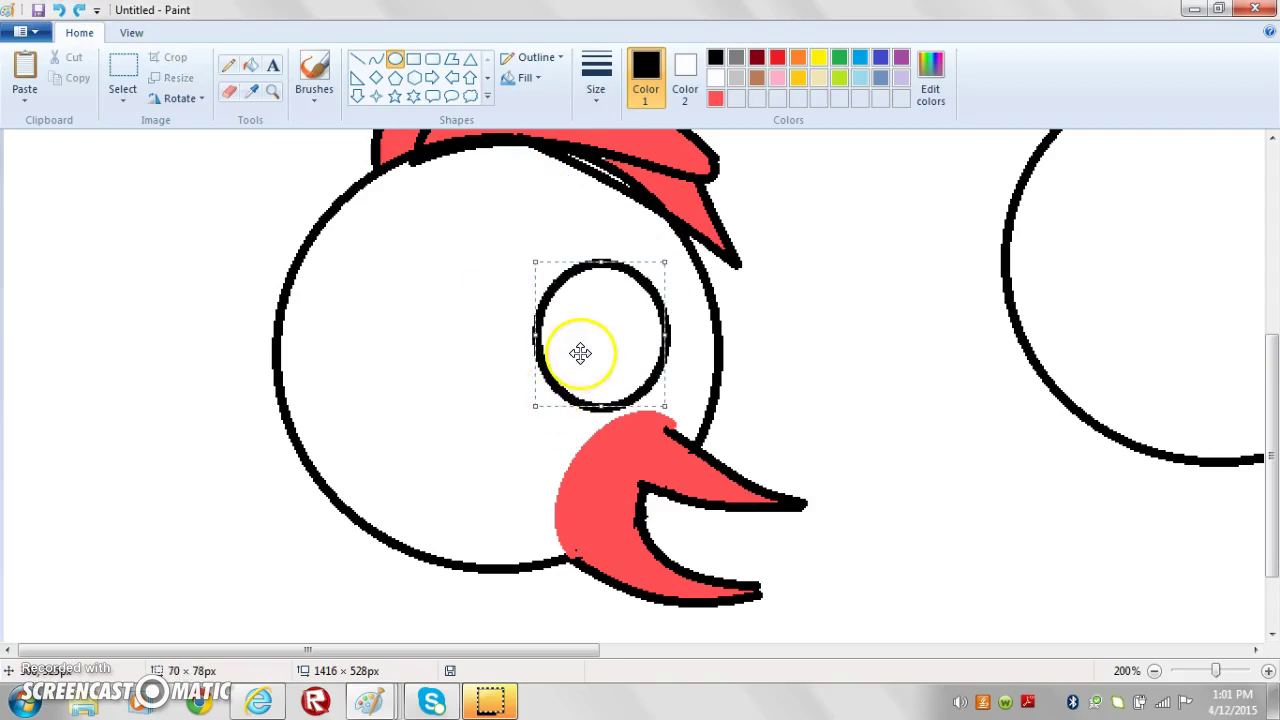
{"action": "left_click_drag", "start_coordinate": [580, 354], "coordinate": [533, 352]}
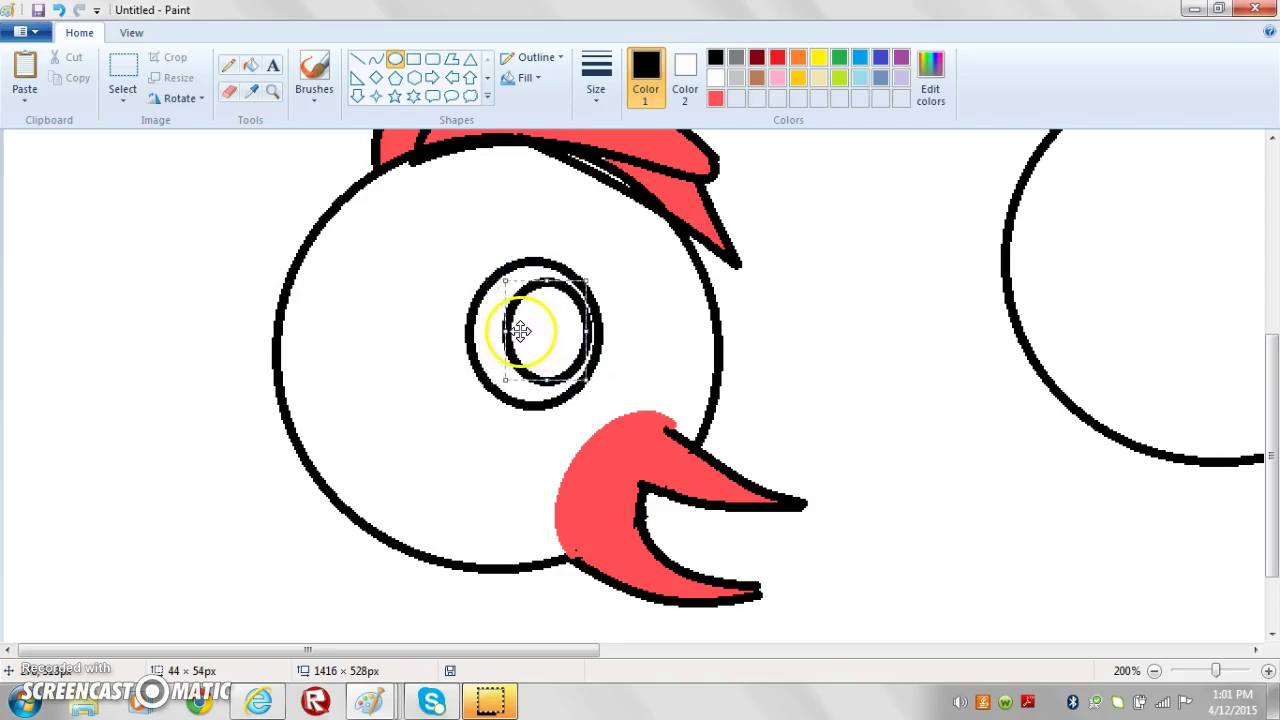
{"action": "left_click_drag", "start_coordinate": [540, 273], "coordinate": [523, 305]}
{"action": "left_click", "coordinate": [385, 212]}
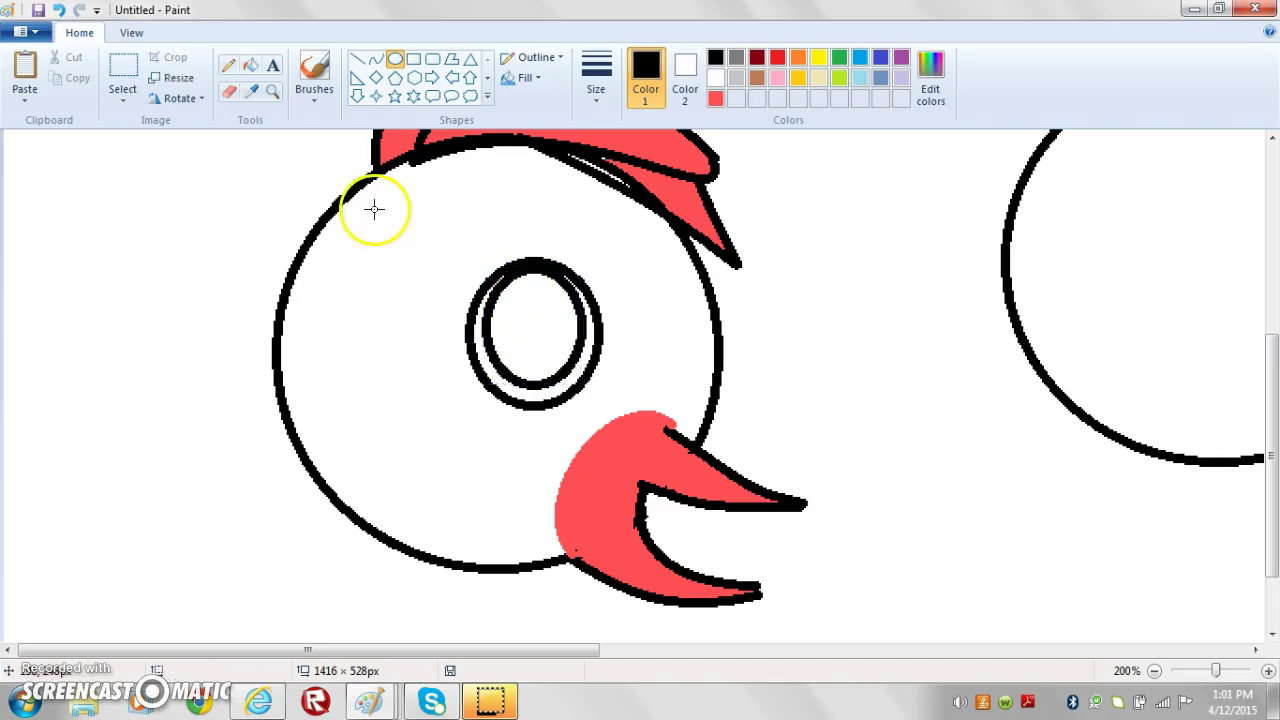
Fill the eye's inner oval with black.
{"action": "left_click", "coordinate": [252, 66]}
{"action": "left_click", "coordinate": [543, 320]}
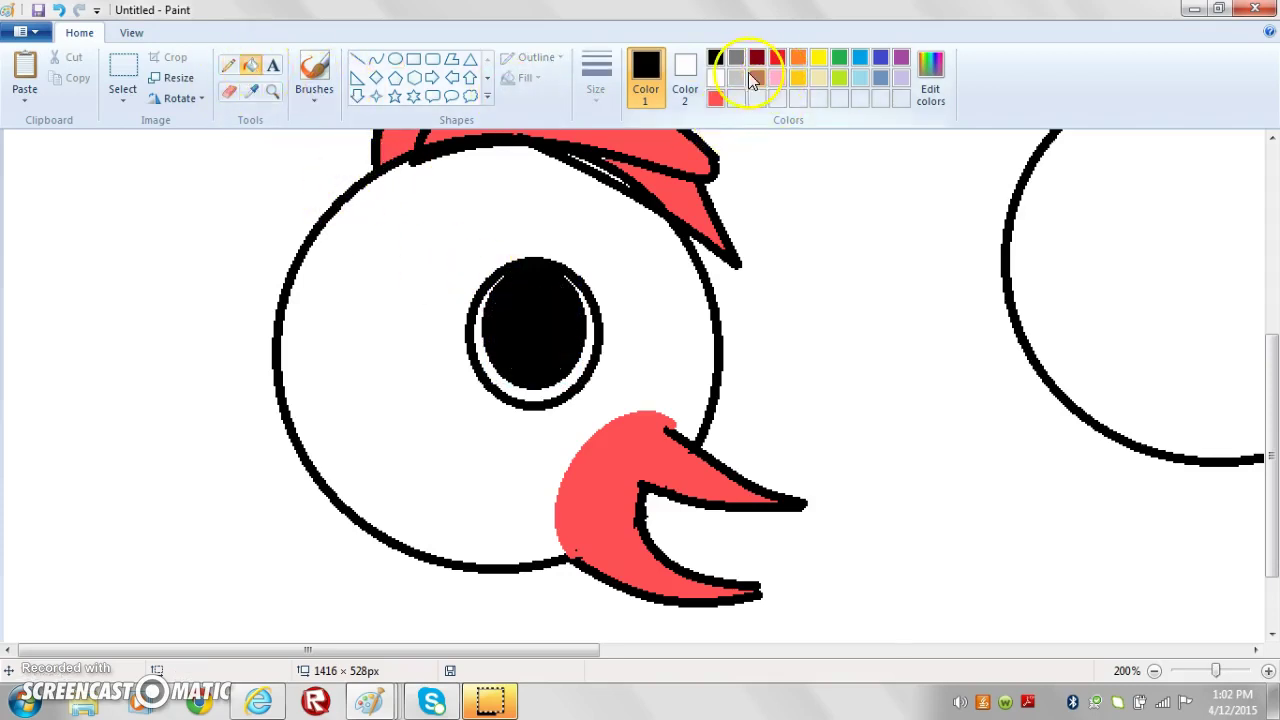
{"action": "left_click", "coordinate": [378, 62]}
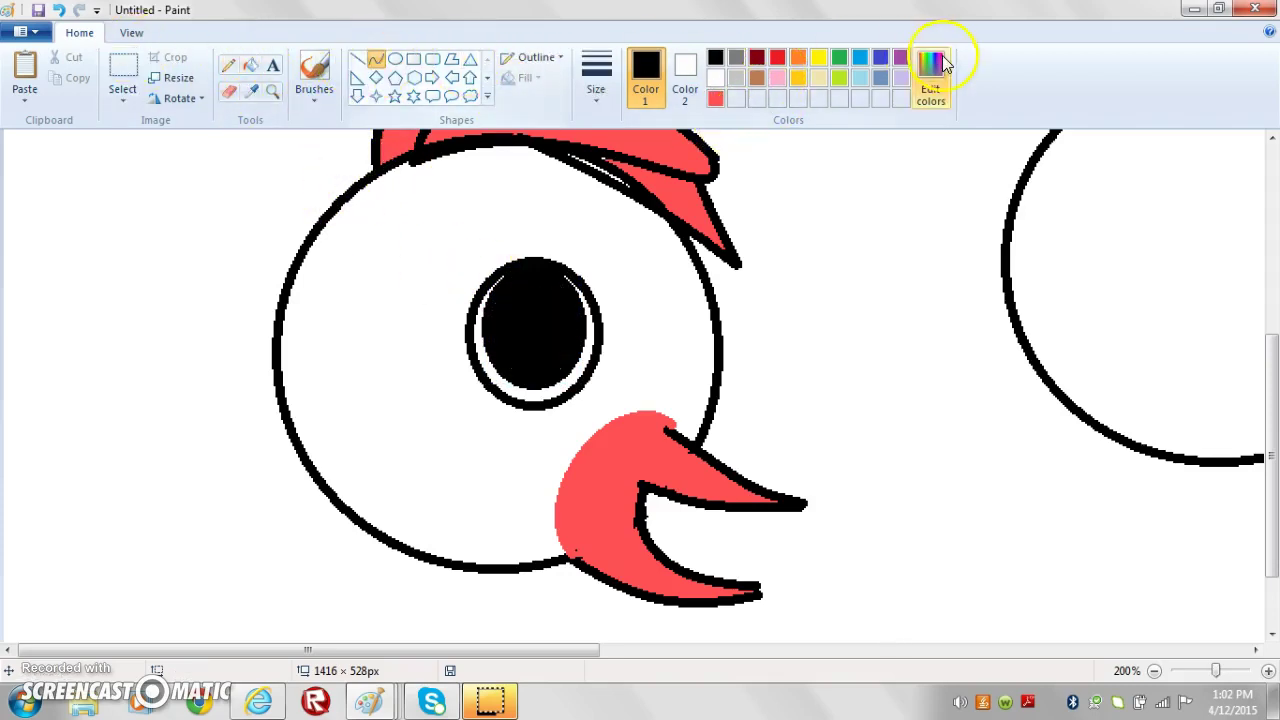
Mix a custom light purple drawing color with red 176, green 176 and blue 234.
{"action": "left_click", "coordinate": [901, 78]}
{"action": "left_click", "coordinate": [930, 75]}
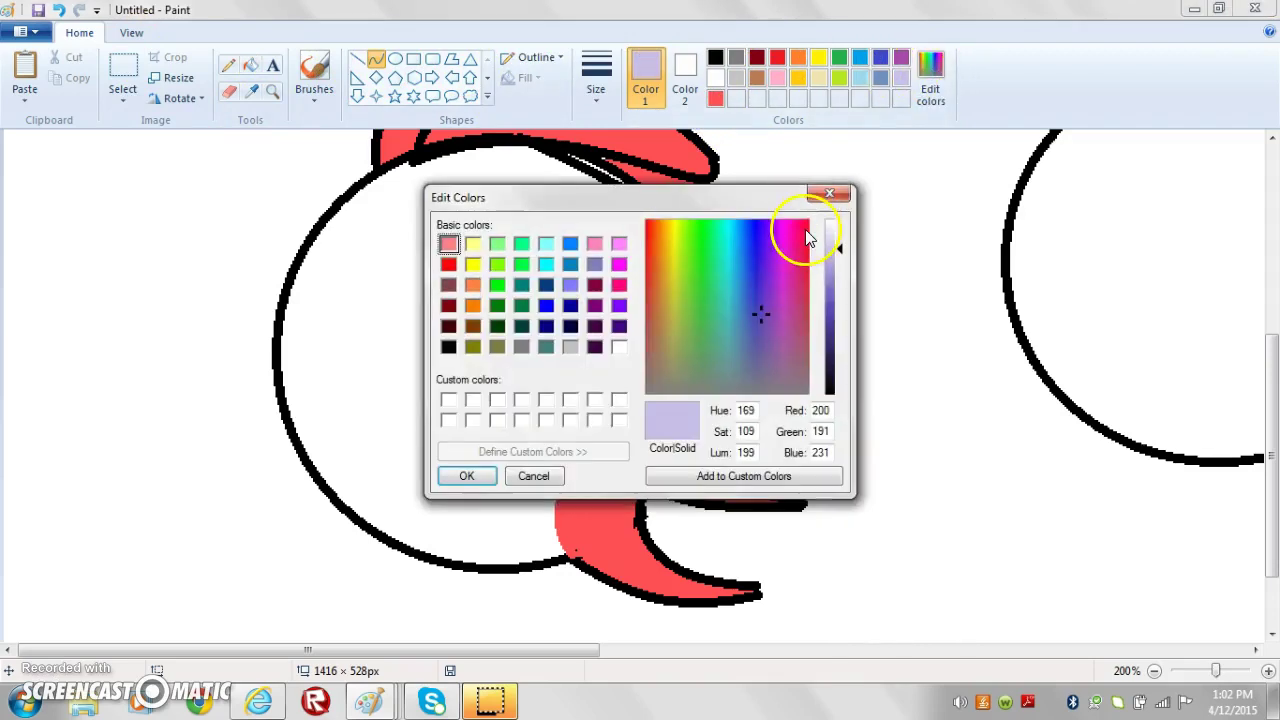
{"action": "left_click", "coordinate": [768, 314]}
{"action": "left_click_drag", "start_coordinate": [768, 304], "coordinate": [773, 300]}
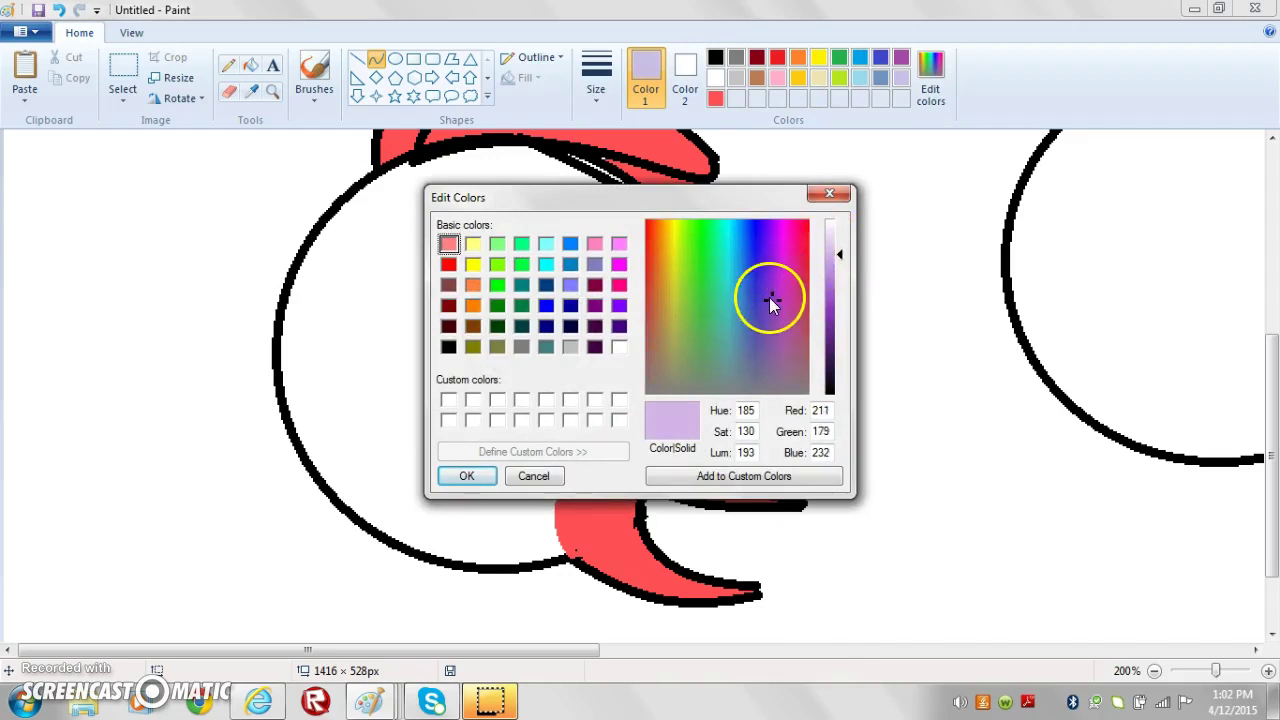
{"action": "left_click", "coordinate": [769, 294]}
{"action": "left_click_drag", "start_coordinate": [767, 296], "coordinate": [760, 302]}
{"action": "left_click", "coordinate": [755, 296]}
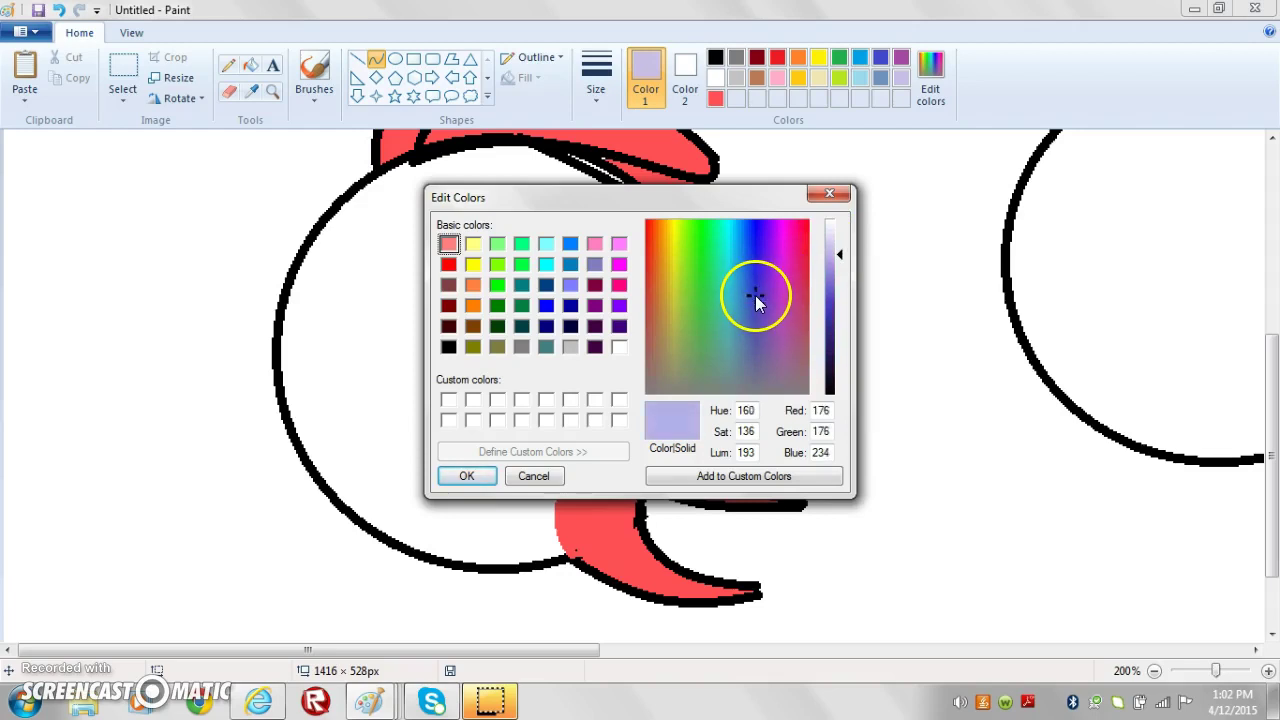
{"action": "left_click", "coordinate": [470, 476]}
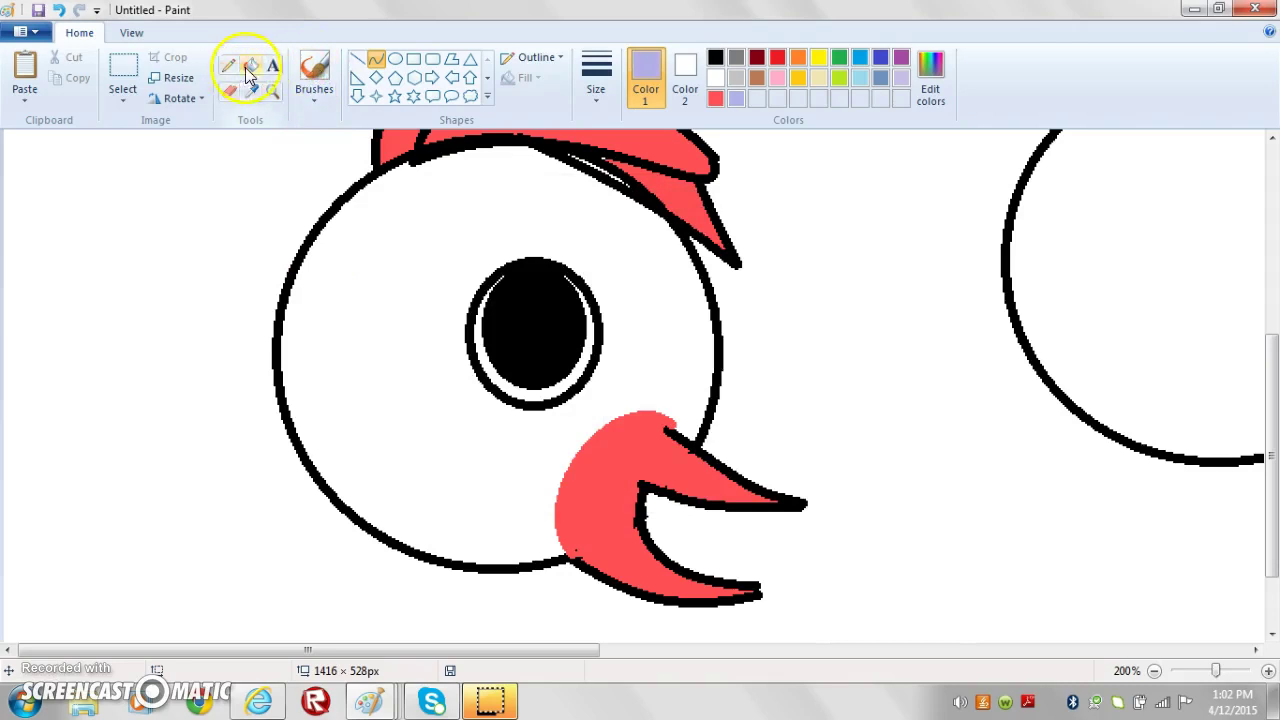
Draw a light purple oval ring around the edge of the black pupil.
{"action": "left_click", "coordinate": [395, 62]}
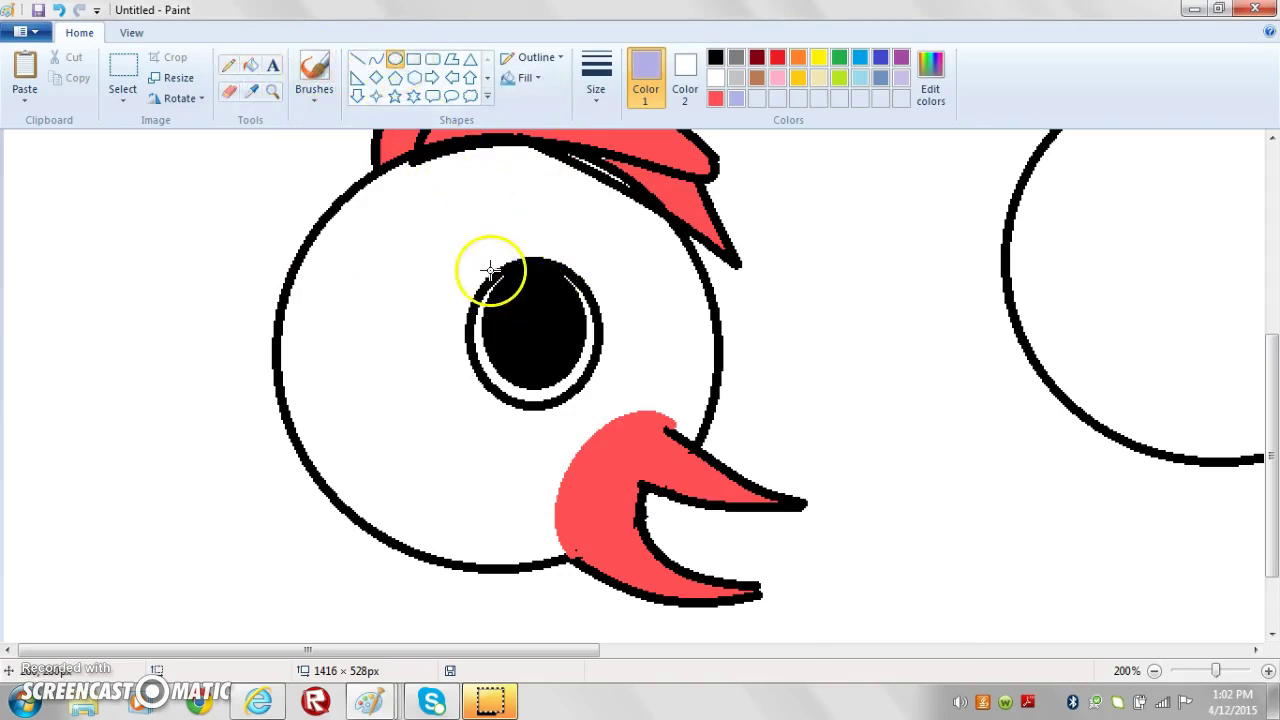
{"action": "left_click_drag", "start_coordinate": [505, 276], "coordinate": [601, 394]}
{"action": "left_click_drag", "start_coordinate": [565, 352], "coordinate": [550, 347]}
{"action": "left_click", "coordinate": [651, 337]}
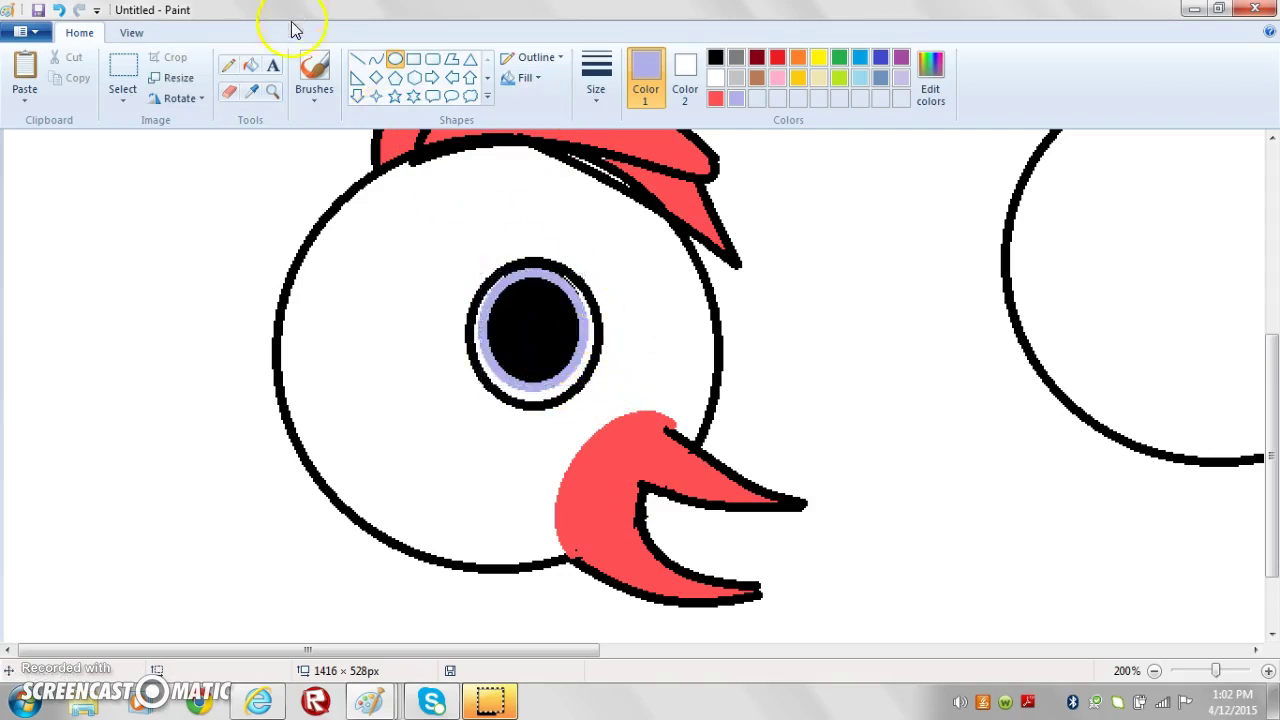
Add two solid white oval highlights to the pupil, a large one near its right edge and a small one at its left.
{"action": "left_click", "coordinate": [538, 78]}
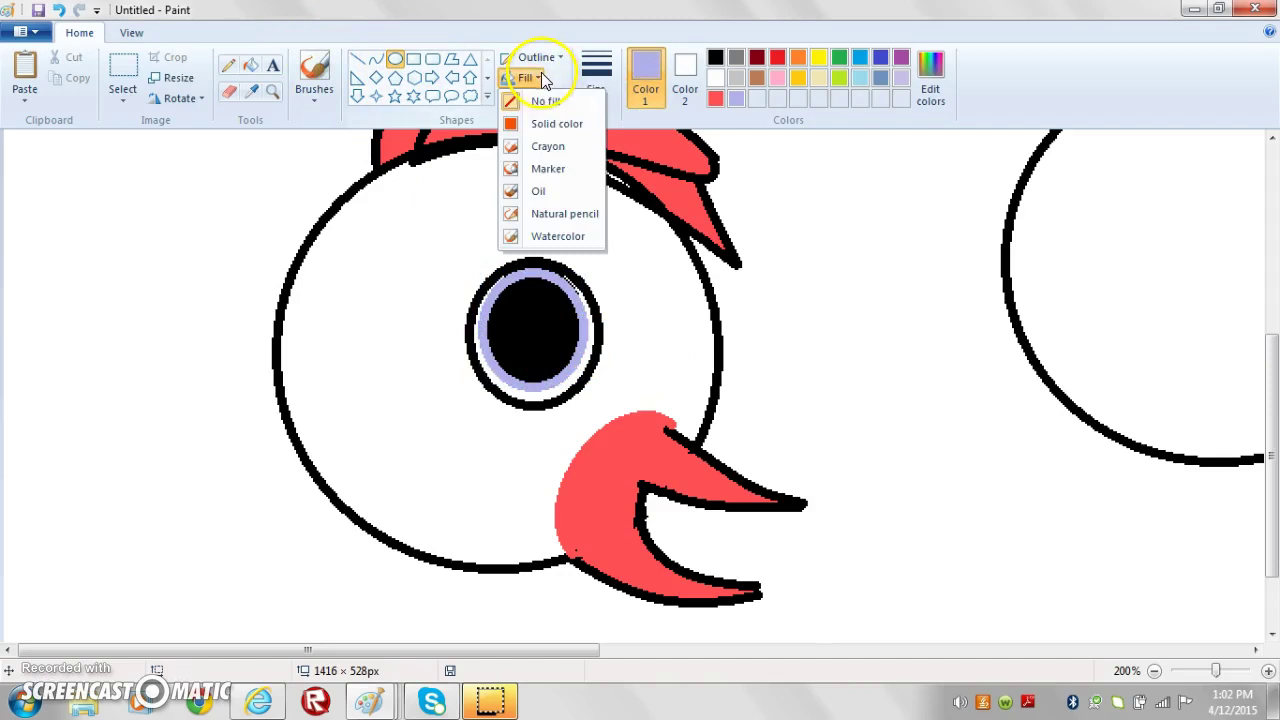
{"action": "left_click", "coordinate": [553, 126]}
{"action": "left_click", "coordinate": [714, 80]}
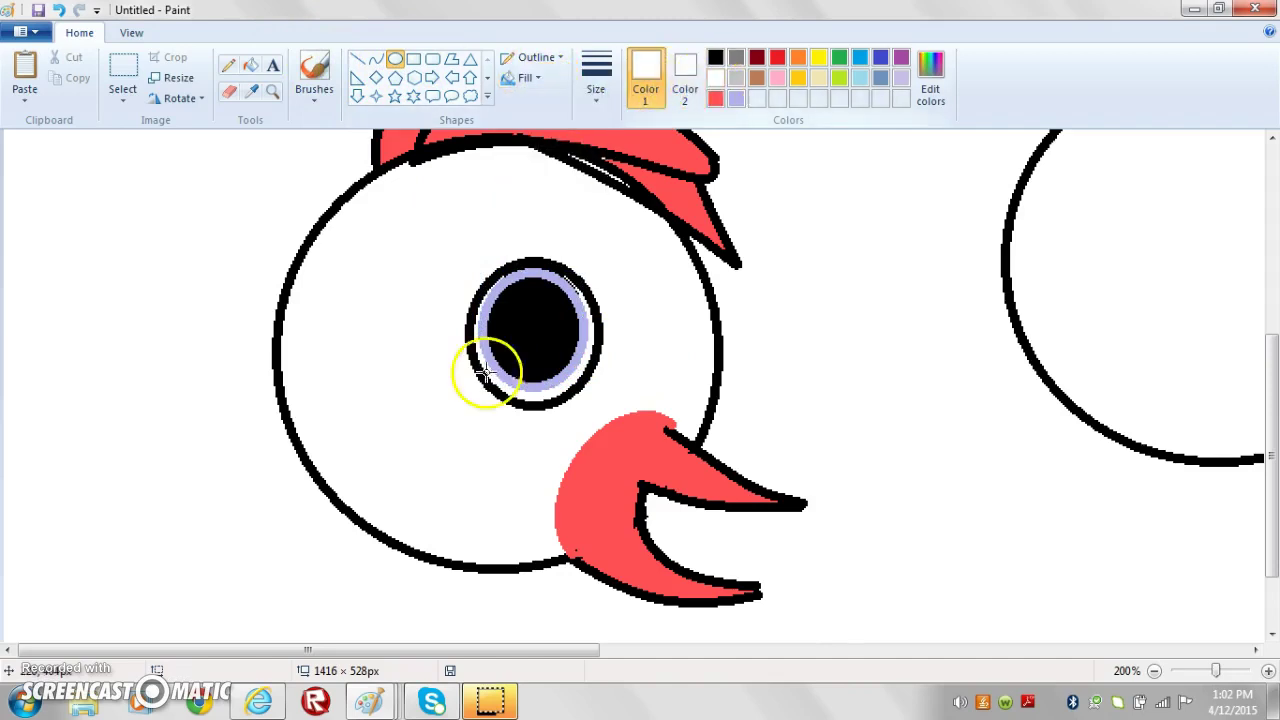
{"action": "left_click_drag", "start_coordinate": [555, 297], "coordinate": [513, 336]}
{"action": "left_click", "coordinate": [478, 269]}
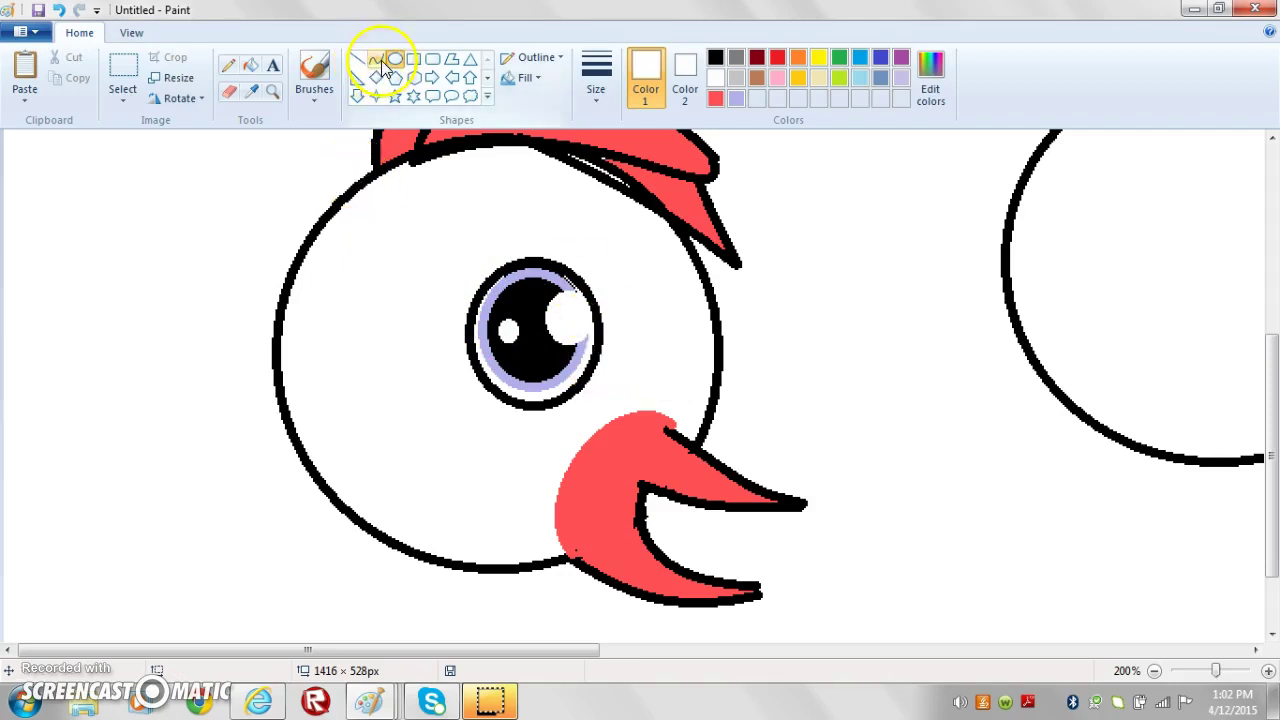
Draw a second eye as a black curved arch at the head's right edge, with a lash line extending past the outline.
{"action": "left_click_drag", "start_coordinate": [632, 335], "coordinate": [714, 343]}
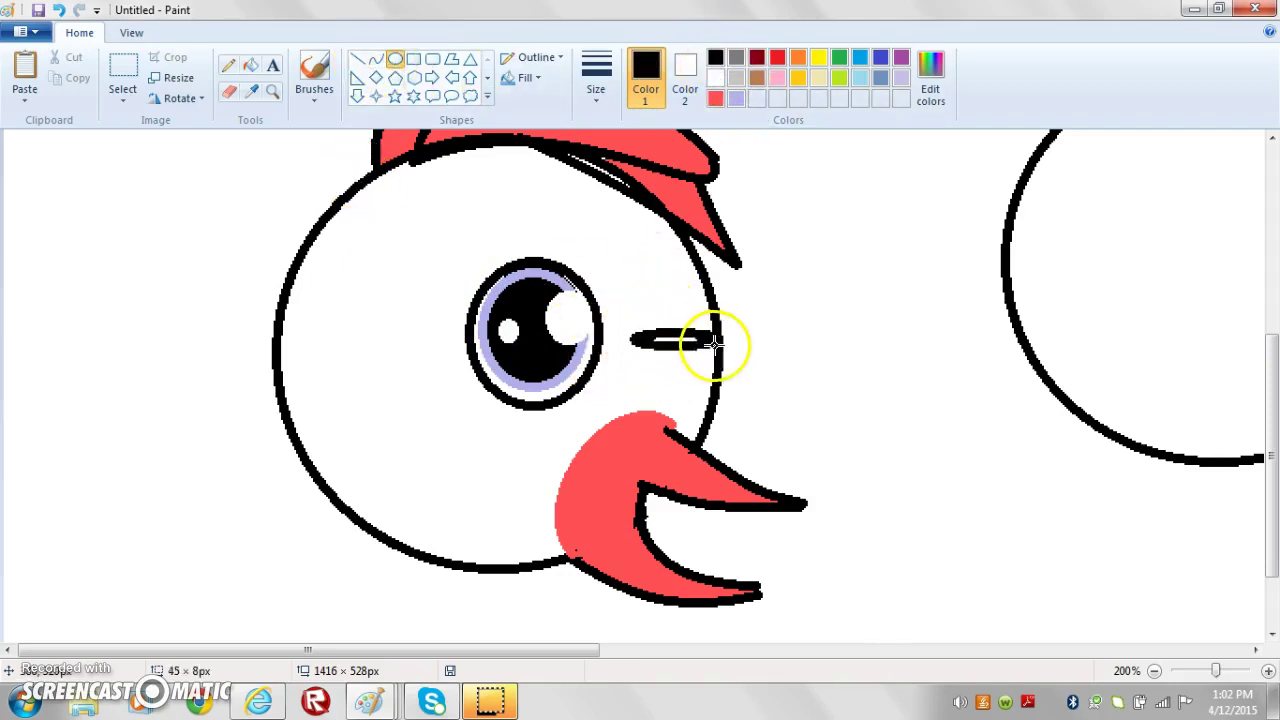
{"action": "left_click", "coordinate": [375, 59]}
{"action": "mouse_move", "coordinate": [656, 361]}
{"action": "left_mouse_down"}
{"action": "mouse_move", "coordinate": [713, 369]}
{"action": "mouse_move", "coordinate": [666, 309]}
{"action": "mouse_move", "coordinate": [708, 315]}
{"action": "mouse_move", "coordinate": [731, 339]}
{"action": "mouse_move", "coordinate": [771, 330]}
{"action": "left_mouse_up"}
{"action": "left_click", "coordinate": [559, 293]}
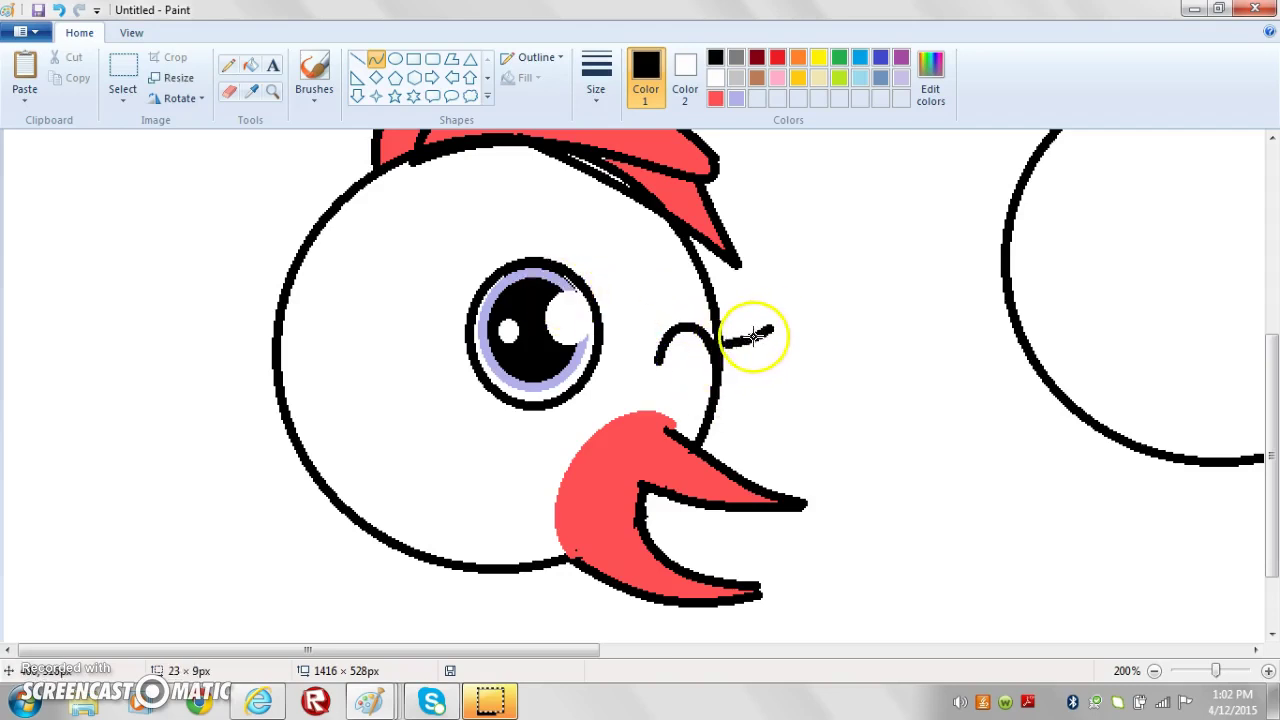
{"action": "left_click", "coordinate": [613, 298]}
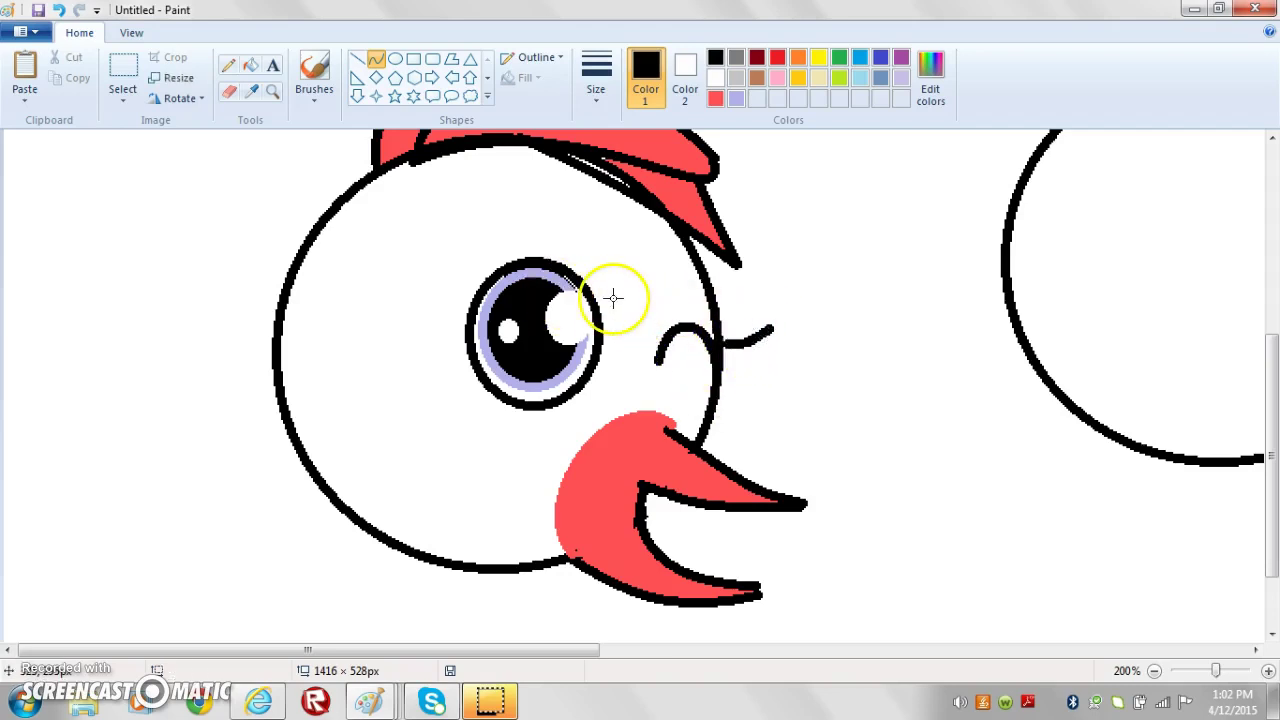
Draw two short black lashes at the large eye's upper left and erase the outer tip of the second eye's lash.
{"action": "mouse_move", "coordinate": [482, 289]}
{"action": "left_mouse_down"}
{"action": "mouse_move", "coordinate": [463, 272]}
{"action": "mouse_move", "coordinate": [463, 303]}
{"action": "left_mouse_up"}
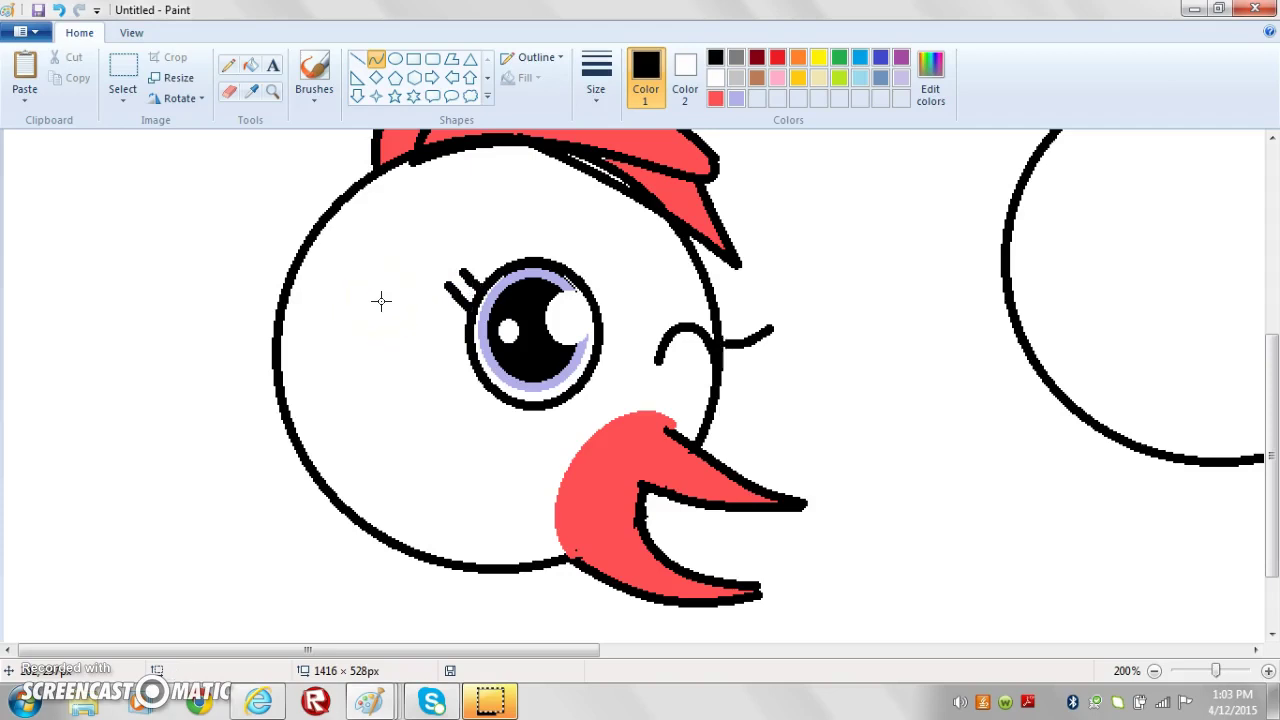
{"action": "left_click", "coordinate": [228, 91]}
{"action": "left_click_drag", "start_coordinate": [790, 328], "coordinate": [766, 337]}
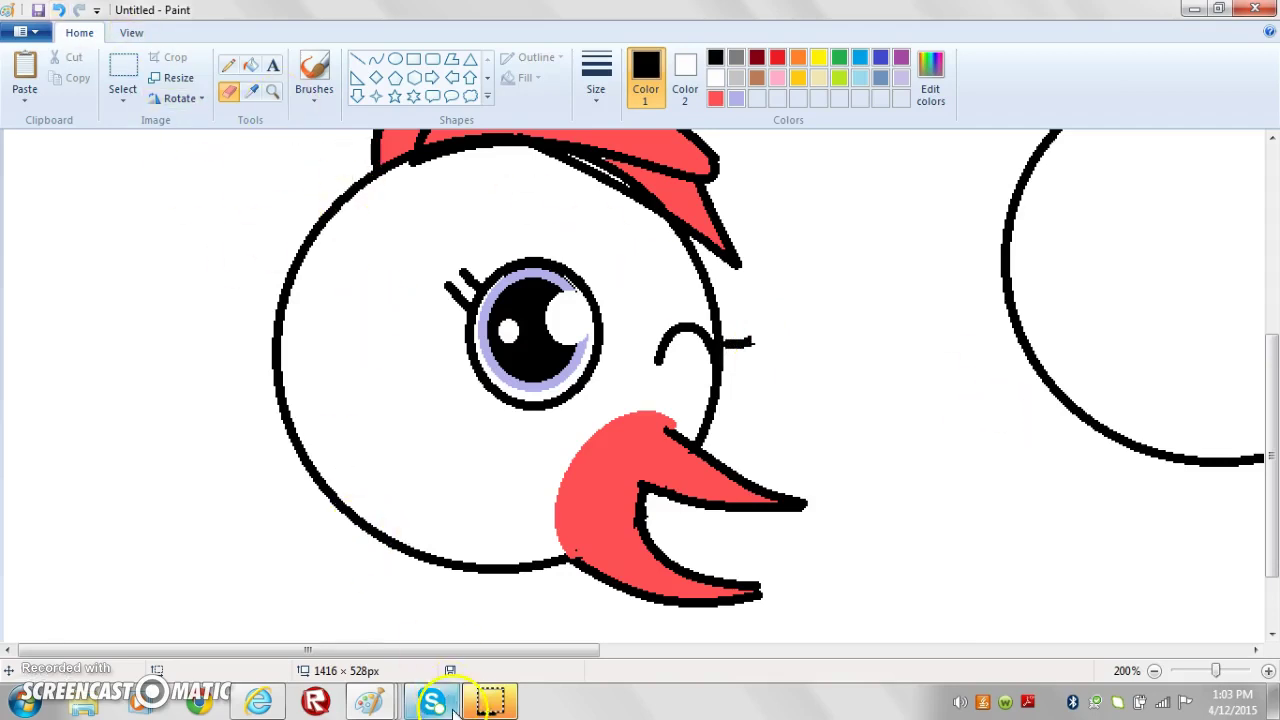
Draw the neck's curved black front line down from the head's underside and a thin pencil zigzag beside it.
{"action": "left_click_drag", "start_coordinate": [1269, 482], "coordinate": [1262, 622]}
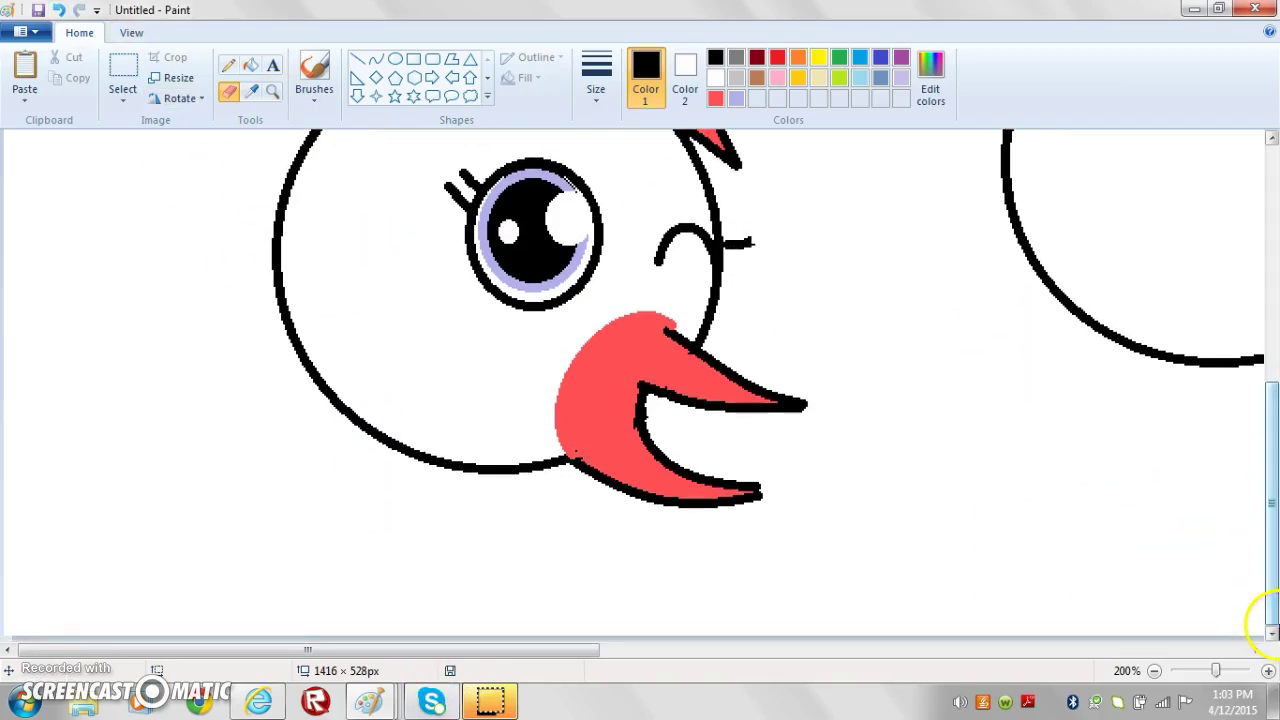
{"action": "left_click", "coordinate": [377, 62]}
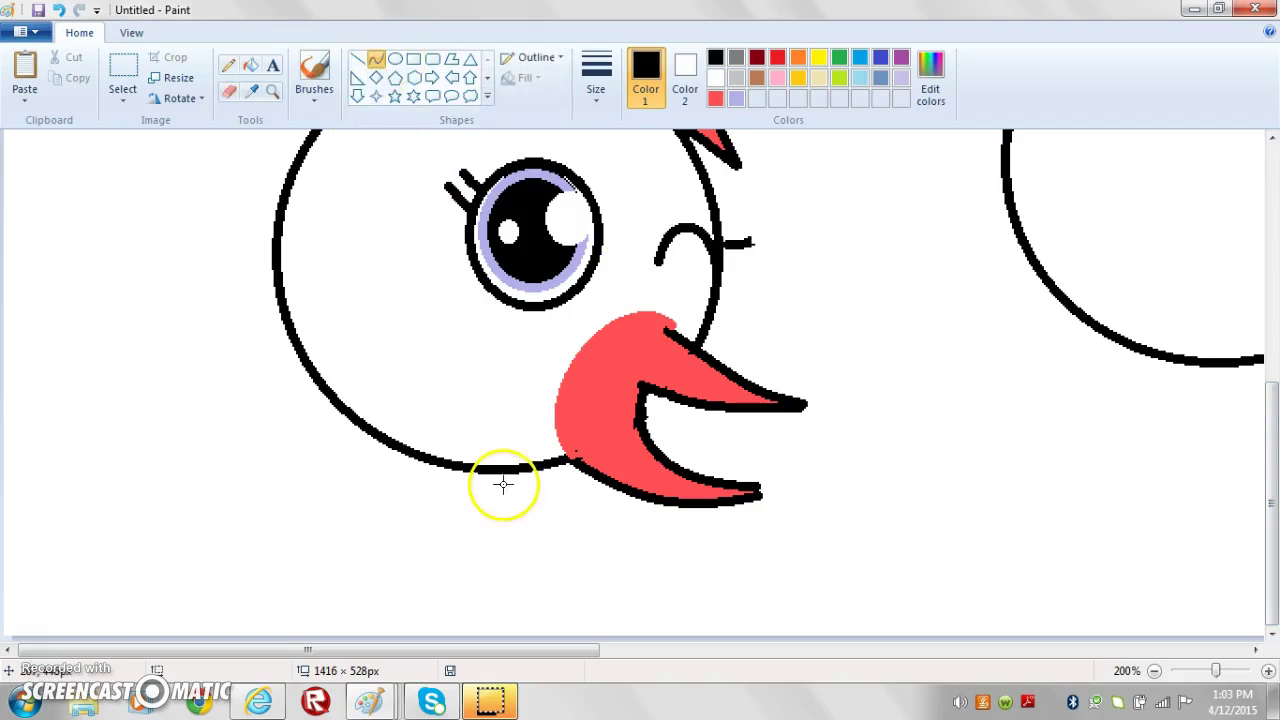
{"action": "left_click_drag", "start_coordinate": [503, 467], "coordinate": [591, 636]}
{"action": "mouse_move", "coordinate": [560, 580]}
{"action": "left_mouse_down"}
{"action": "mouse_move", "coordinate": [508, 524]}
{"action": "mouse_move", "coordinate": [542, 529]}
{"action": "mouse_move", "coordinate": [507, 575]}
{"action": "mouse_move", "coordinate": [536, 551]}
{"action": "left_mouse_up"}
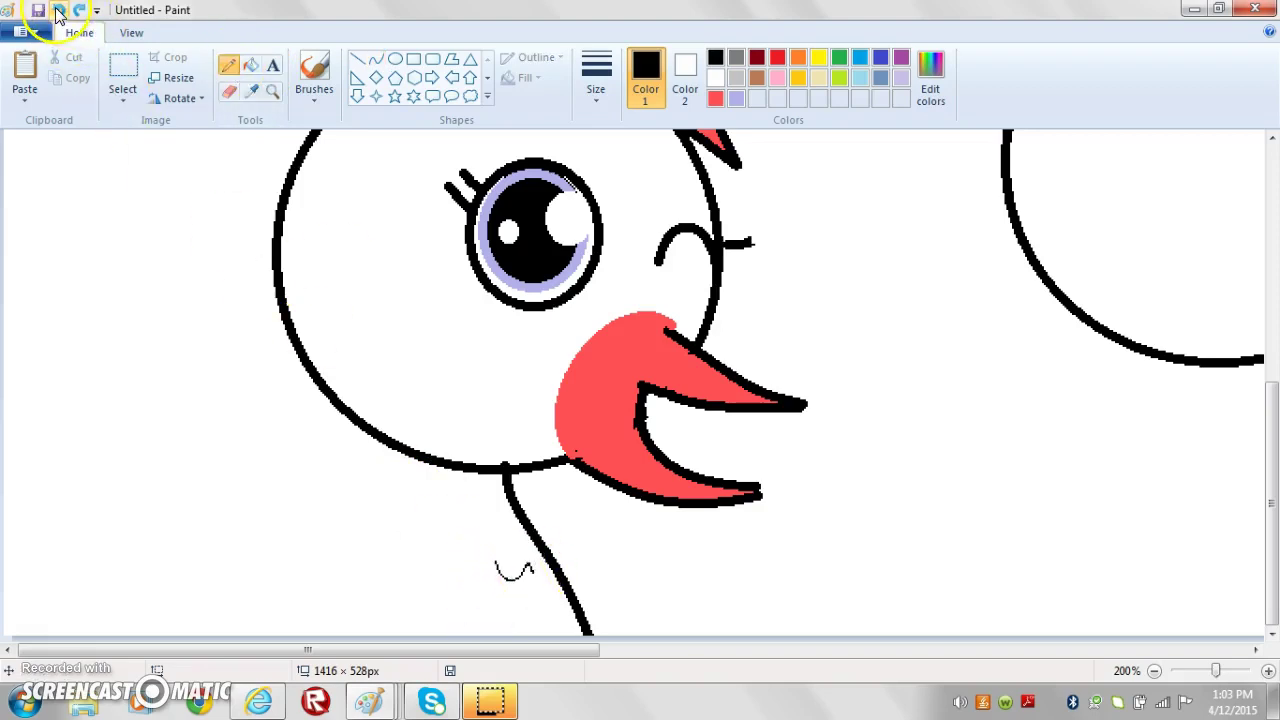
{"action": "left_click_drag", "start_coordinate": [478, 588], "coordinate": [543, 586]}
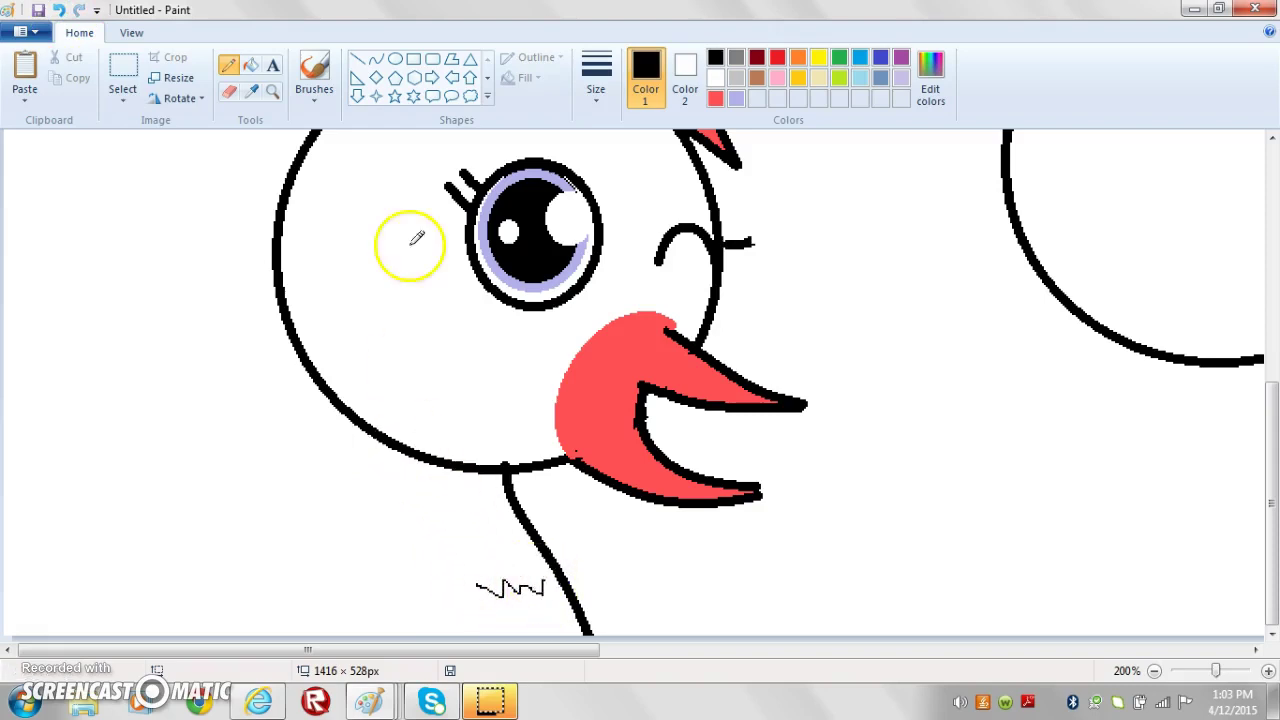
Draw the neck's curved black back line from the head's lower left down to the canvas edge.
{"action": "left_click", "coordinate": [377, 60]}
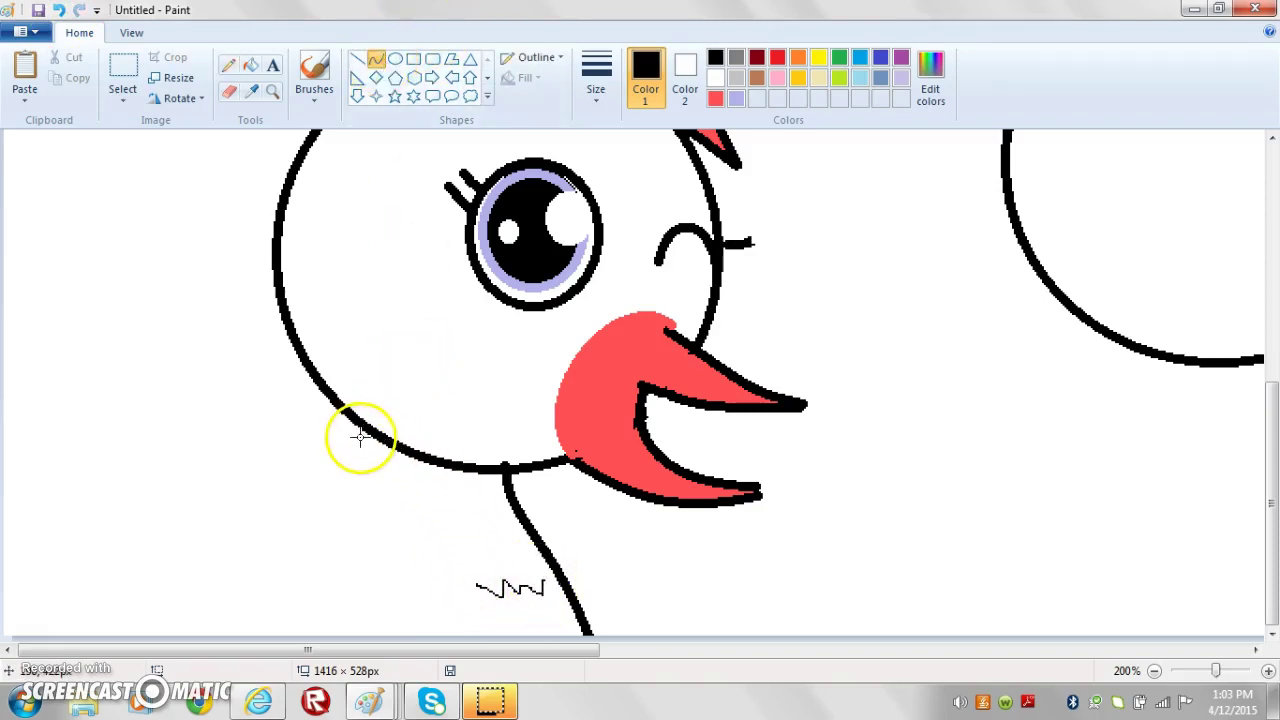
{"action": "left_click_drag", "start_coordinate": [366, 428], "coordinate": [329, 650]}
{"action": "left_click_drag", "start_coordinate": [335, 590], "coordinate": [360, 566]}
Draw the wing's upper edge as a black curve about 181 × 171 px, rising from the neck's front line beyond the beak.
{"action": "left_click_drag", "start_coordinate": [567, 572], "coordinate": [906, 255]}
{"action": "left_click_drag", "start_coordinate": [860, 440], "coordinate": [871, 477]}
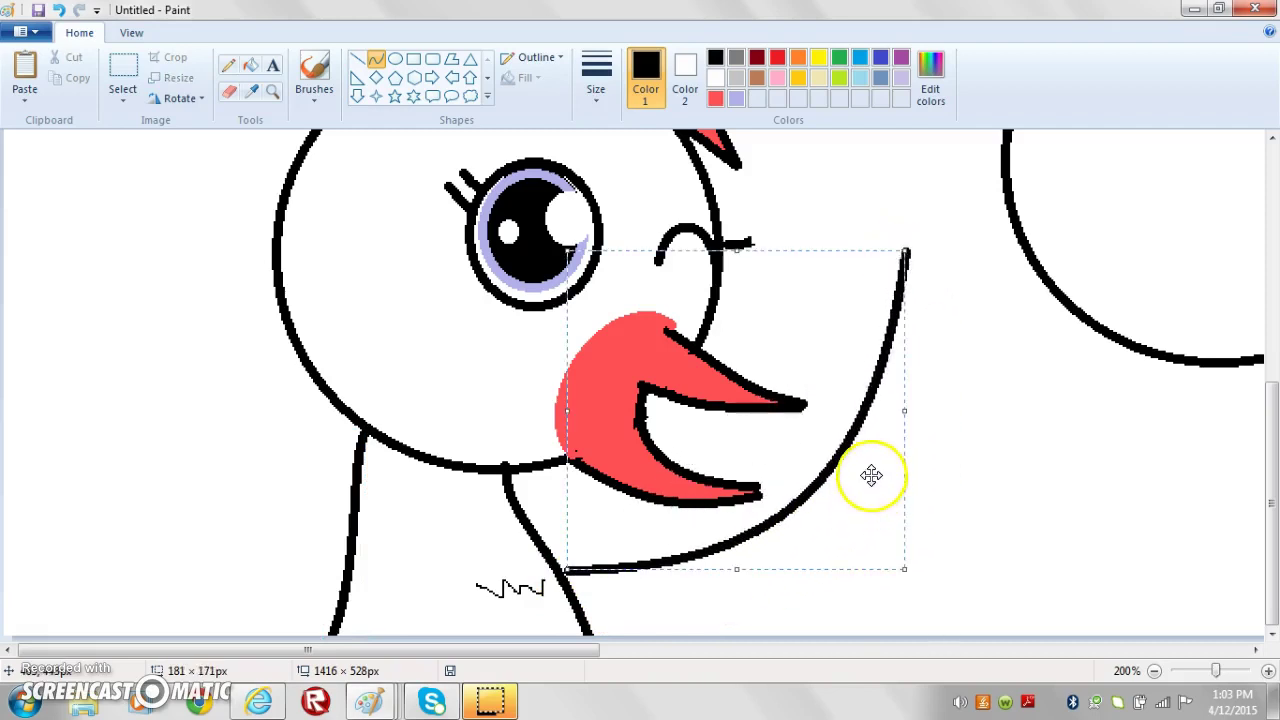
Try to draw the wing's feather tips with thick black curves starting from the wing's upper end.
{"action": "mouse_move", "coordinate": [908, 252]}
{"action": "left_mouse_down"}
{"action": "mouse_move", "coordinate": [949, 298]}
{"action": "mouse_move", "coordinate": [975, 365]}
{"action": "left_mouse_up"}
{"action": "mouse_move", "coordinate": [973, 355]}
{"action": "left_mouse_down"}
{"action": "mouse_move", "coordinate": [938, 223]}
{"action": "mouse_move", "coordinate": [991, 311]}
{"action": "mouse_move", "coordinate": [967, 368]}
{"action": "mouse_move", "coordinate": [889, 334]}
{"action": "mouse_move", "coordinate": [923, 320]}
{"action": "mouse_move", "coordinate": [931, 348]}
{"action": "left_mouse_up"}
{"action": "left_click", "coordinate": [862, 271]}
{"action": "mouse_move", "coordinate": [915, 418]}
{"action": "left_mouse_down"}
{"action": "mouse_move", "coordinate": [975, 321]}
{"action": "mouse_move", "coordinate": [971, 358]}
{"action": "left_mouse_up"}
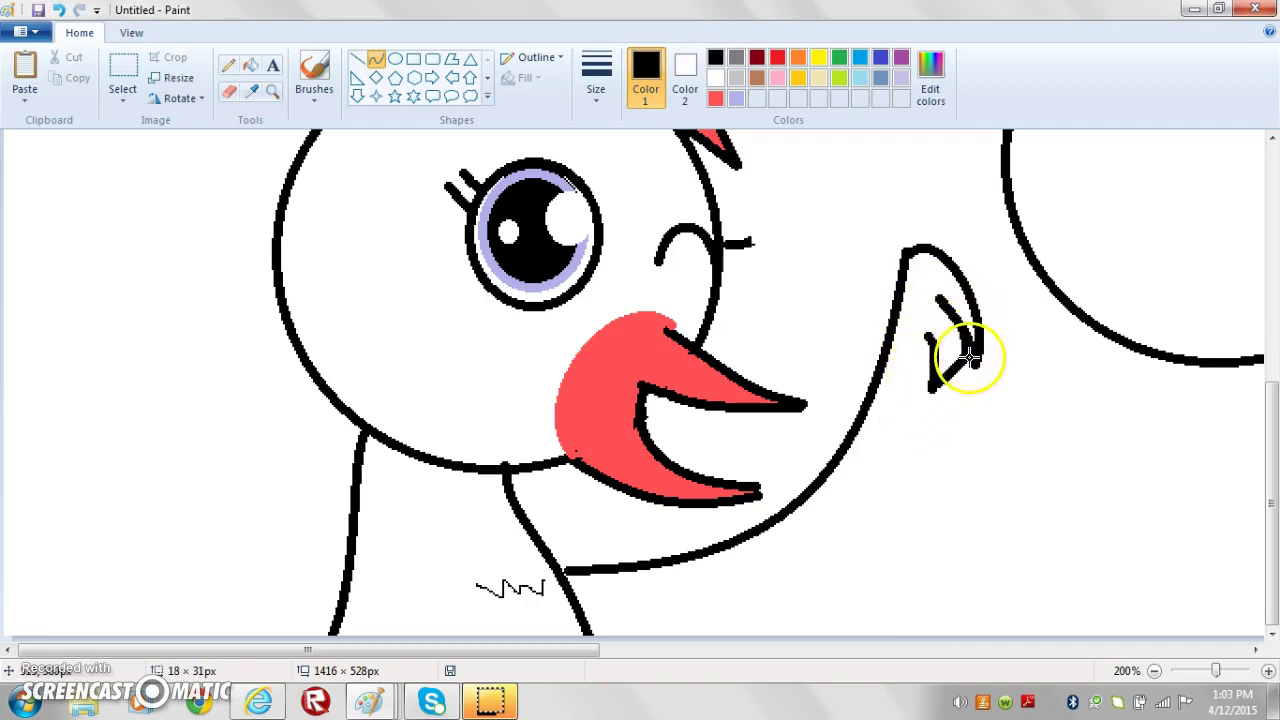
{"action": "left_click", "coordinate": [905, 357]}
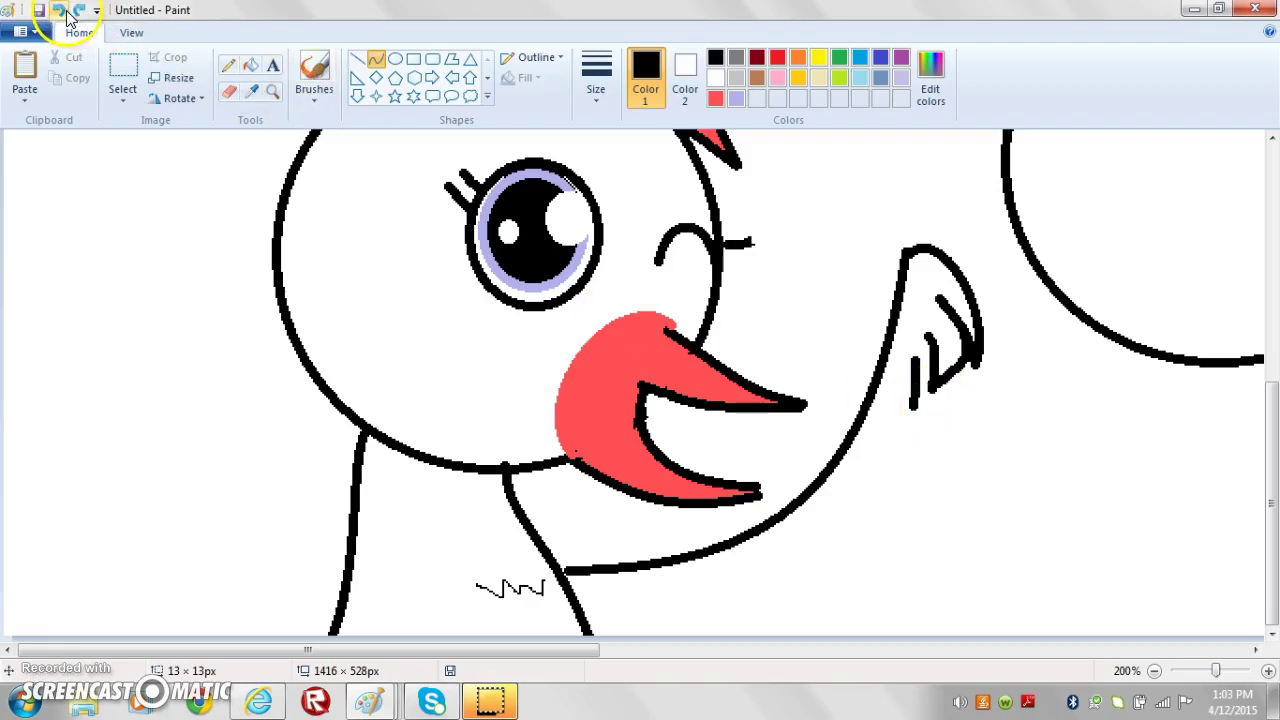
Switch to the Pencil with the second-thinnest line size.
{"action": "left_click", "coordinate": [226, 73]}
{"action": "left_click", "coordinate": [606, 62]}
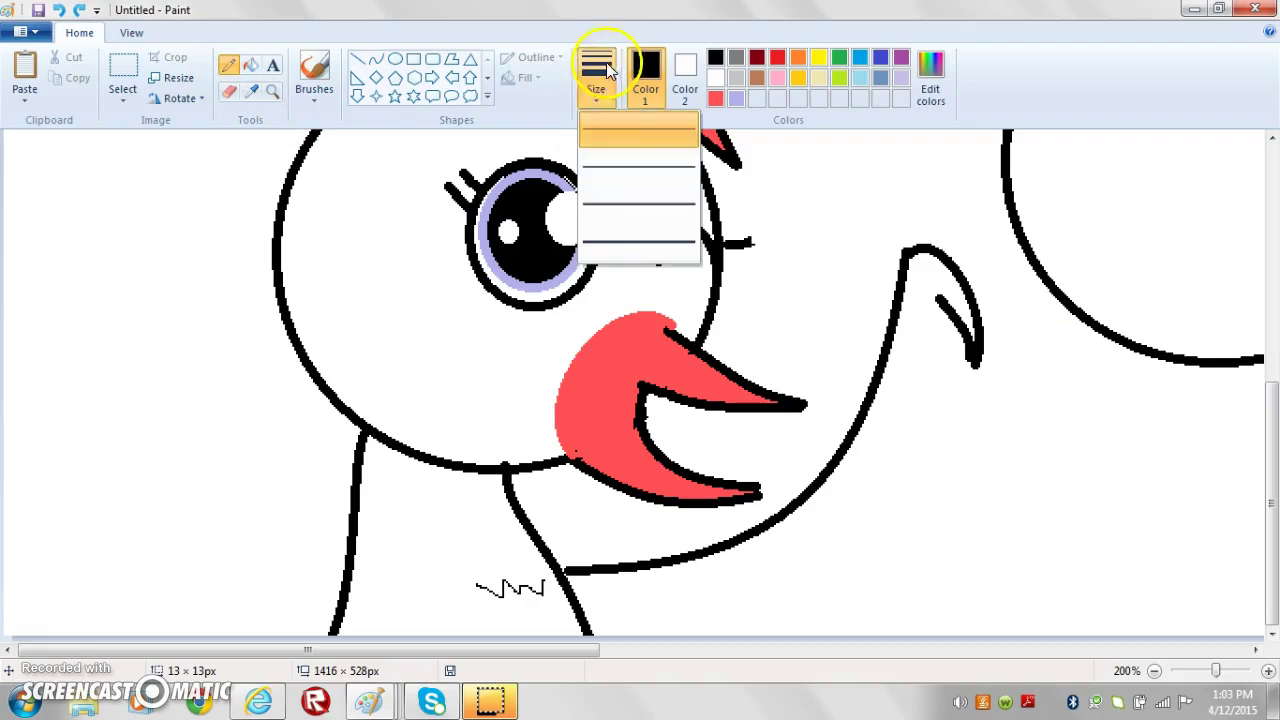
{"action": "left_click", "coordinate": [636, 166]}
Try to sketch the next feather of the wing tip with thin black pencil strokes.
{"action": "mouse_move", "coordinate": [922, 308]}
{"action": "left_mouse_down"}
{"action": "mouse_move", "coordinate": [943, 300]}
{"action": "mouse_move", "coordinate": [929, 309]}
{"action": "mouse_move", "coordinate": [934, 366]}
{"action": "mouse_move", "coordinate": [962, 327]}
{"action": "left_mouse_up"}
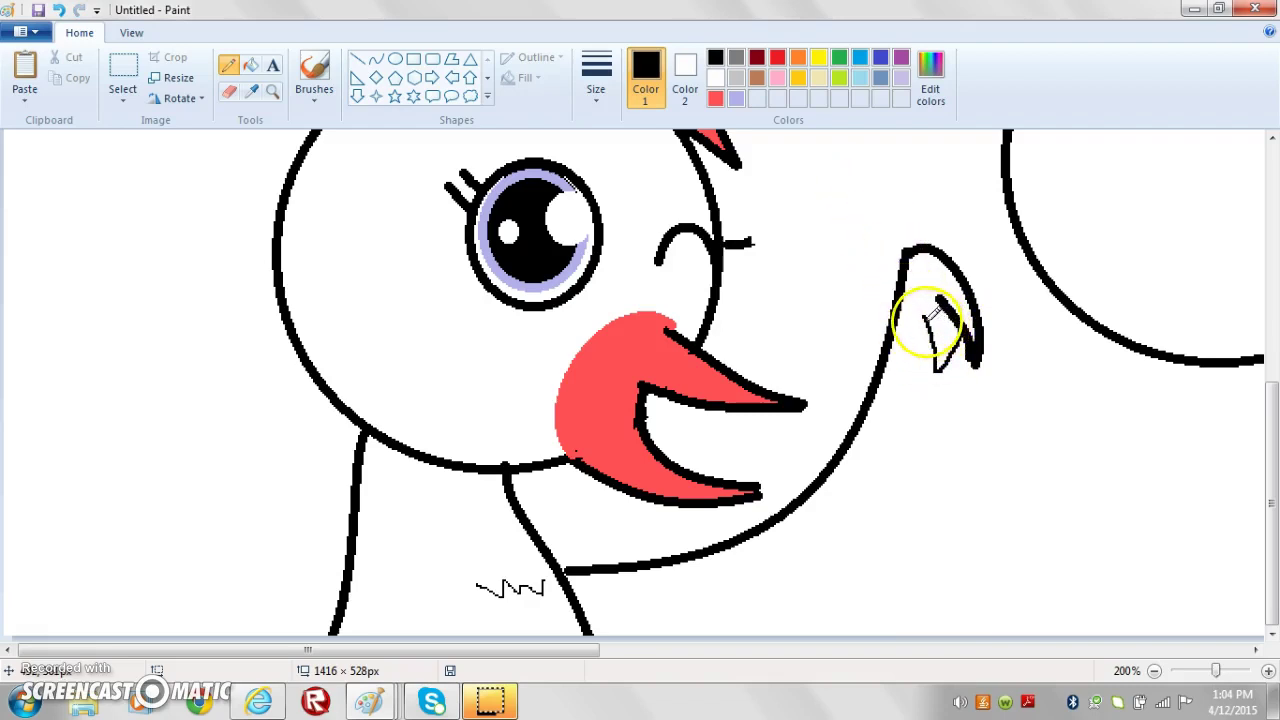
{"action": "mouse_move", "coordinate": [932, 360]}
{"action": "left_mouse_down"}
{"action": "mouse_move", "coordinate": [920, 435]}
{"action": "mouse_move", "coordinate": [916, 312]}
{"action": "left_mouse_up"}
{"action": "key", "text": "ctrl+z"}
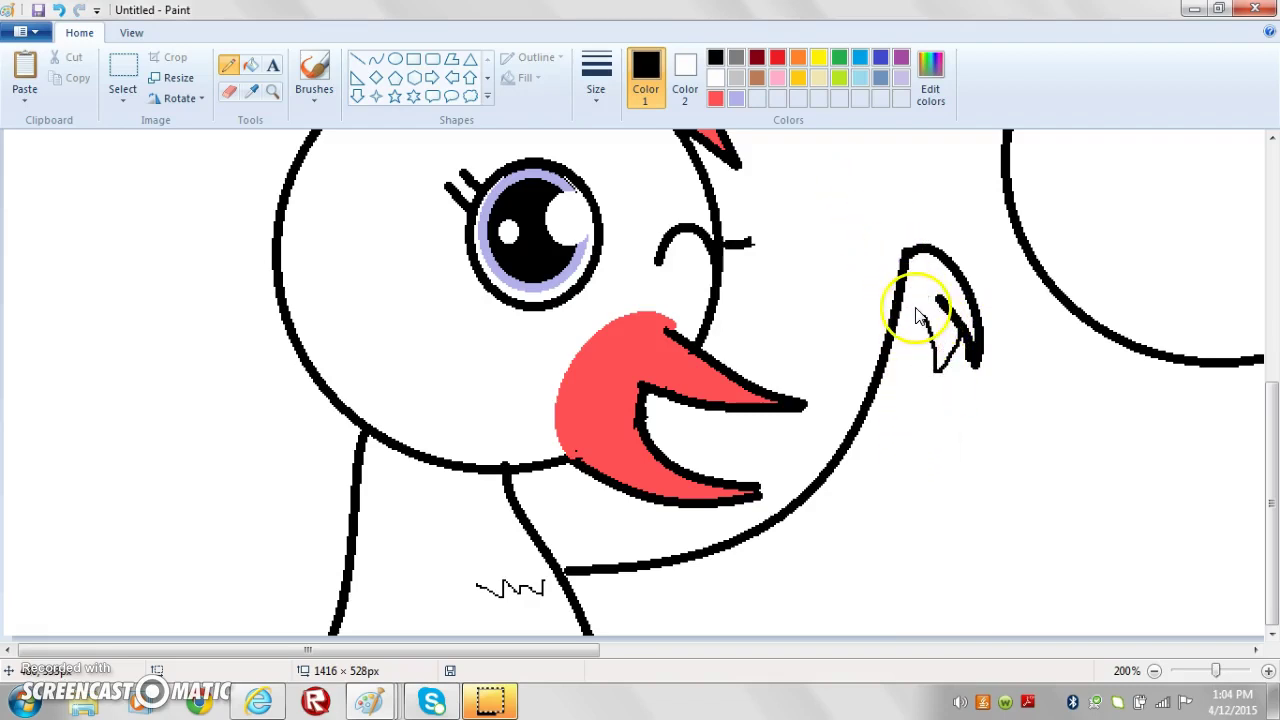
Undo the pencil and curve strokes of the feather tips, back to the wing's upper edge.
{"action": "left_click", "coordinate": [707, 291]}
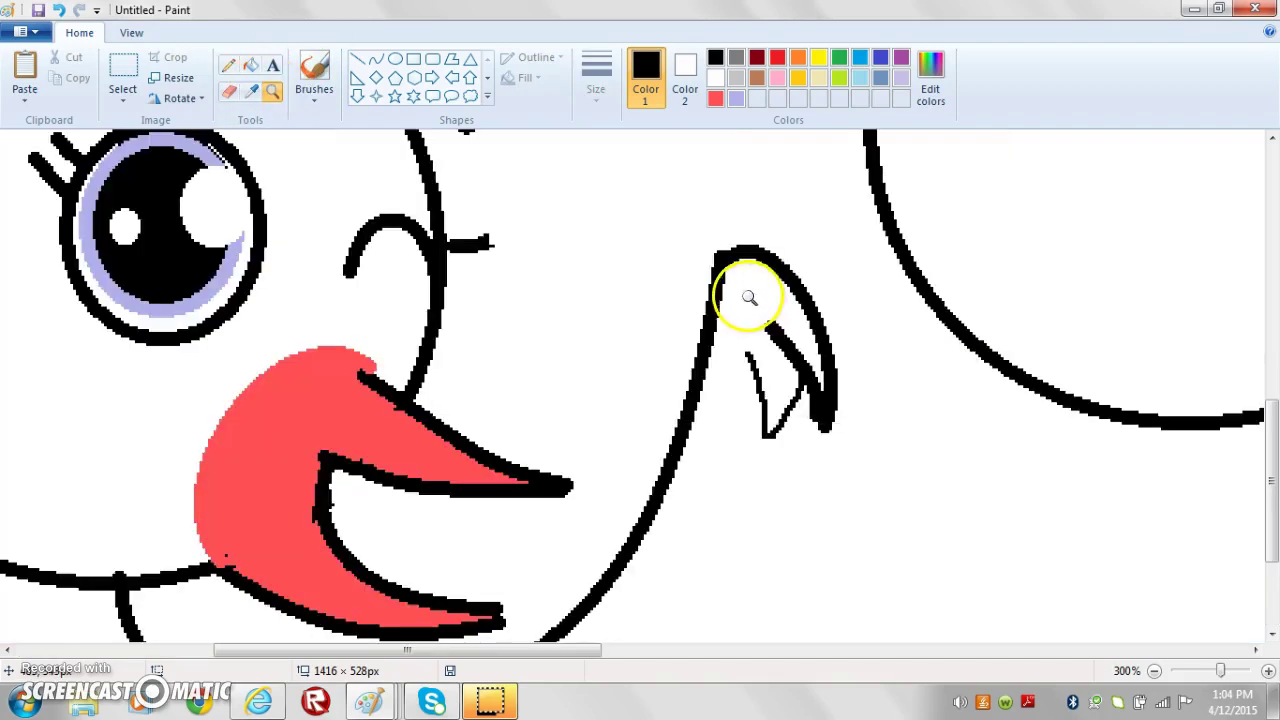
{"action": "left_click", "coordinate": [729, 391]}
{"action": "left_click", "coordinate": [500, 251]}
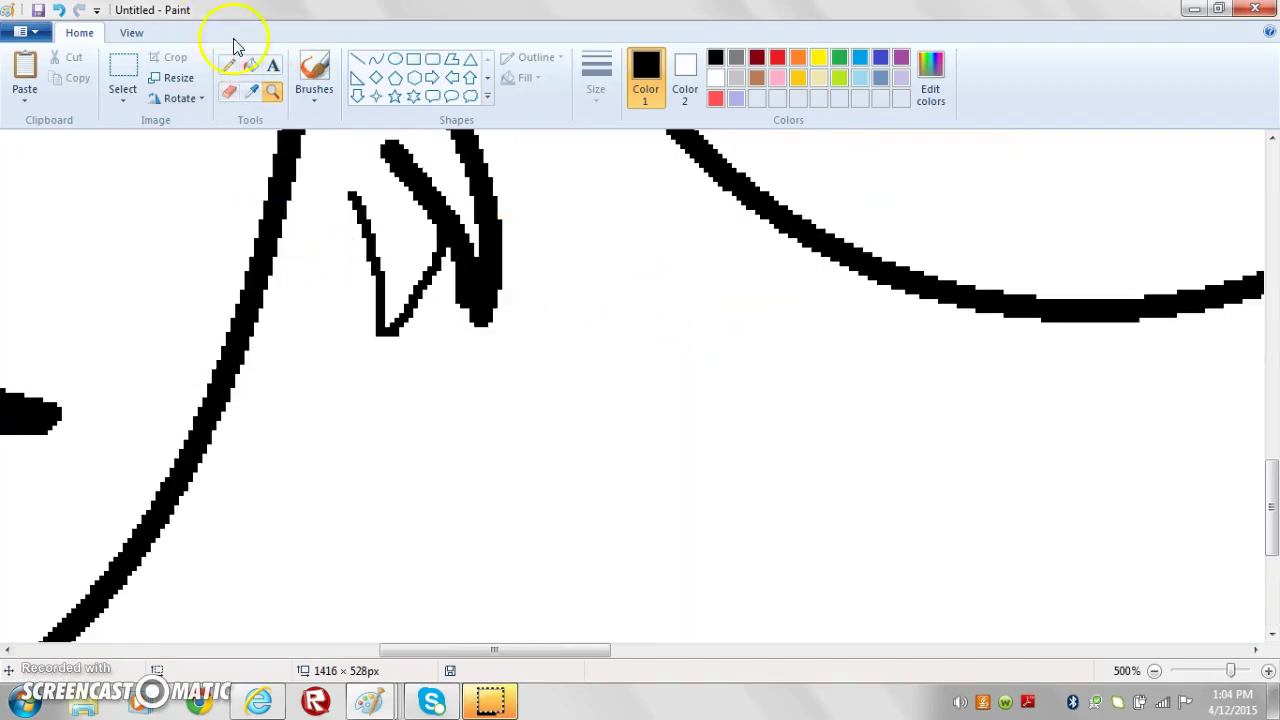
{"action": "left_click", "coordinate": [59, 9]}
{"action": "left_click", "coordinate": [59, 9]}
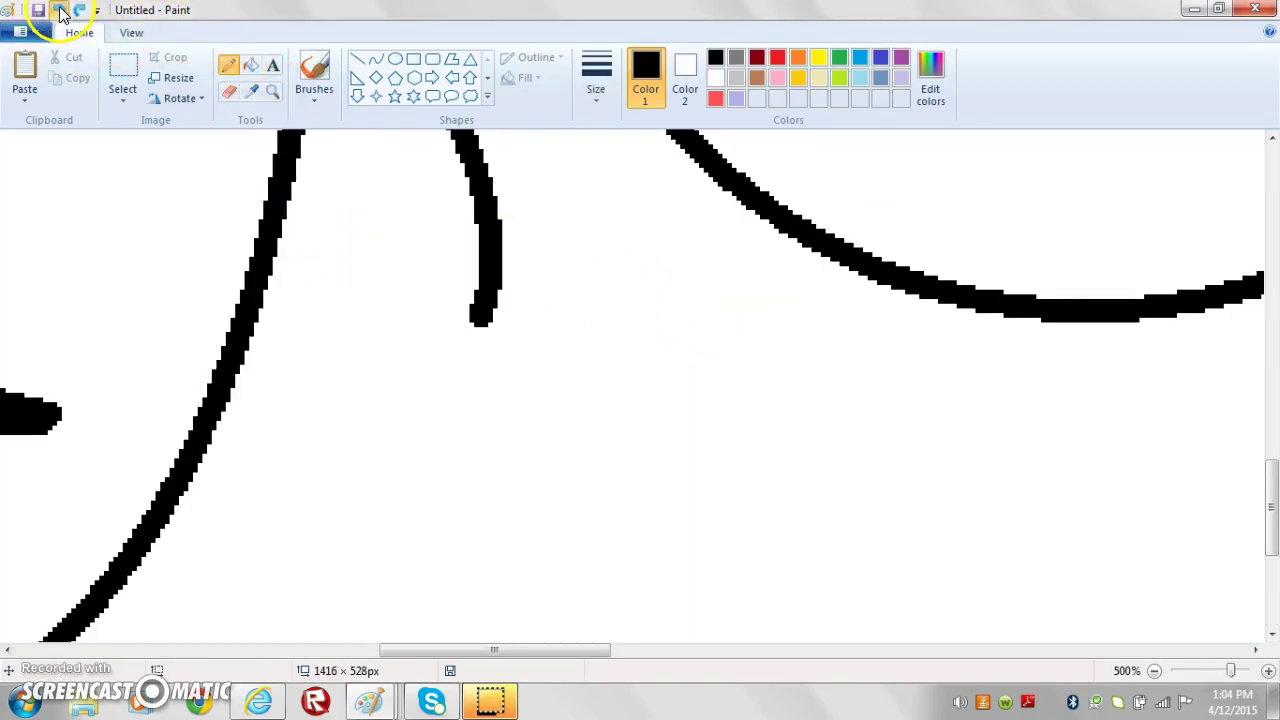
{"action": "left_click", "coordinate": [59, 9]}
Draw pointed zigzag feathers in black pencil from the wing's upper tip down along its outer side.
{"action": "left_click_drag", "start_coordinate": [1268, 523], "coordinate": [1268, 488]}
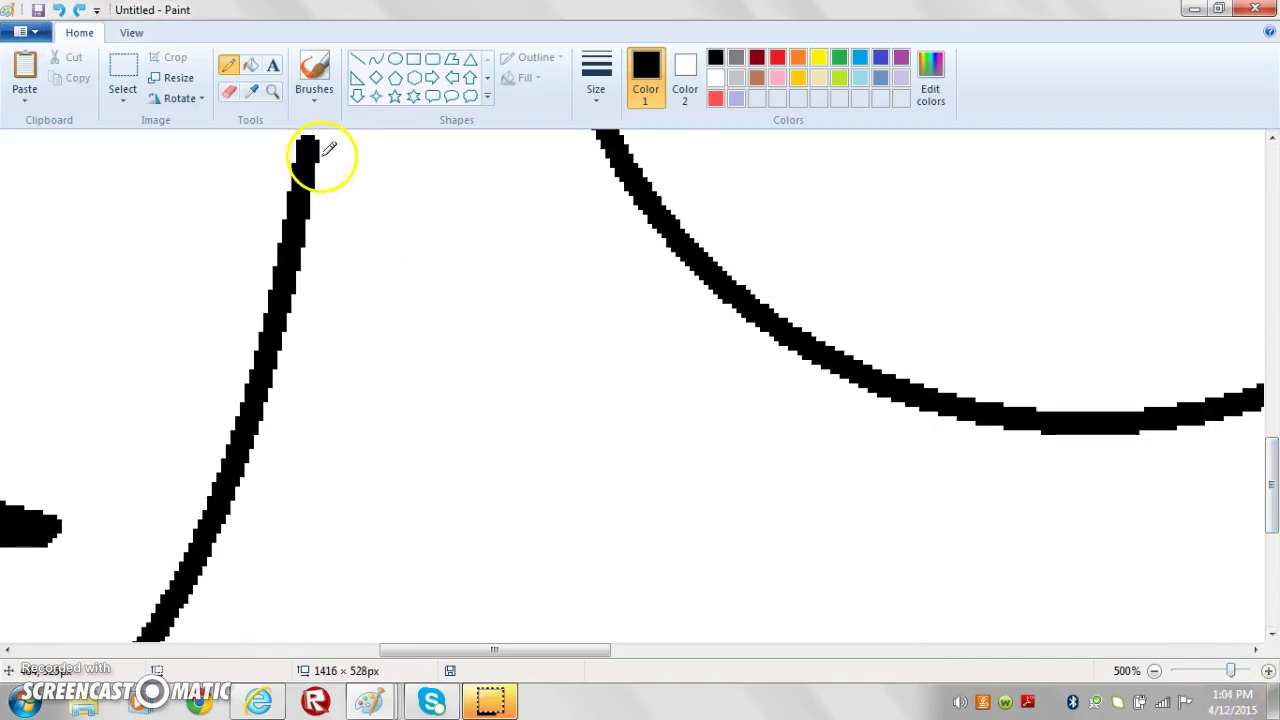
{"action": "mouse_move", "coordinate": [316, 142]}
{"action": "left_mouse_down"}
{"action": "mouse_move", "coordinate": [380, 201]}
{"action": "mouse_move", "coordinate": [426, 299]}
{"action": "mouse_move", "coordinate": [468, 432]}
{"action": "mouse_move", "coordinate": [376, 332]}
{"action": "mouse_move", "coordinate": [471, 457]}
{"action": "mouse_move", "coordinate": [482, 534]}
{"action": "mouse_move", "coordinate": [375, 443]}
{"action": "left_mouse_up"}
{"action": "mouse_move", "coordinate": [1273, 450]}
{"action": "left_mouse_down"}
{"action": "mouse_move", "coordinate": [1271, 527]}
{"action": "mouse_move", "coordinate": [1268, 505]}
{"action": "left_mouse_up"}
{"action": "mouse_move", "coordinate": [370, 180]}
{"action": "left_mouse_down"}
{"action": "mouse_move", "coordinate": [440, 298]}
{"action": "mouse_move", "coordinate": [456, 390]}
{"action": "mouse_move", "coordinate": [397, 328]}
{"action": "mouse_move", "coordinate": [364, 241]}
{"action": "mouse_move", "coordinate": [414, 496]}
{"action": "mouse_move", "coordinate": [369, 457]}
{"action": "mouse_move", "coordinate": [322, 347]}
{"action": "mouse_move", "coordinate": [346, 445]}
{"action": "mouse_move", "coordinate": [344, 567]}
{"action": "mouse_move", "coordinate": [304, 422]}
{"action": "left_mouse_up"}
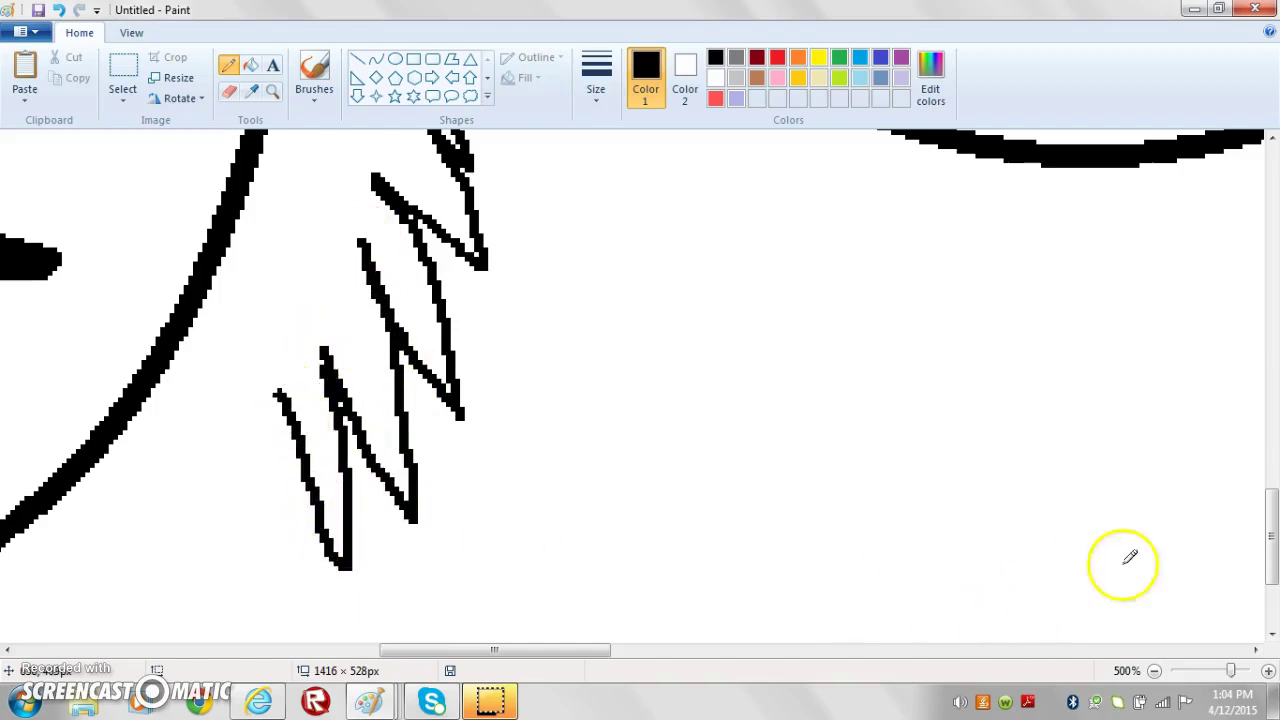
Continue the pointed zigzag feathers in black pencil along the wing's lower edge until they meet the bird's neck.
{"action": "left_click_drag", "start_coordinate": [1271, 534], "coordinate": [1271, 562]}
{"action": "left_click_drag", "start_coordinate": [549, 656], "coordinate": [463, 651]}
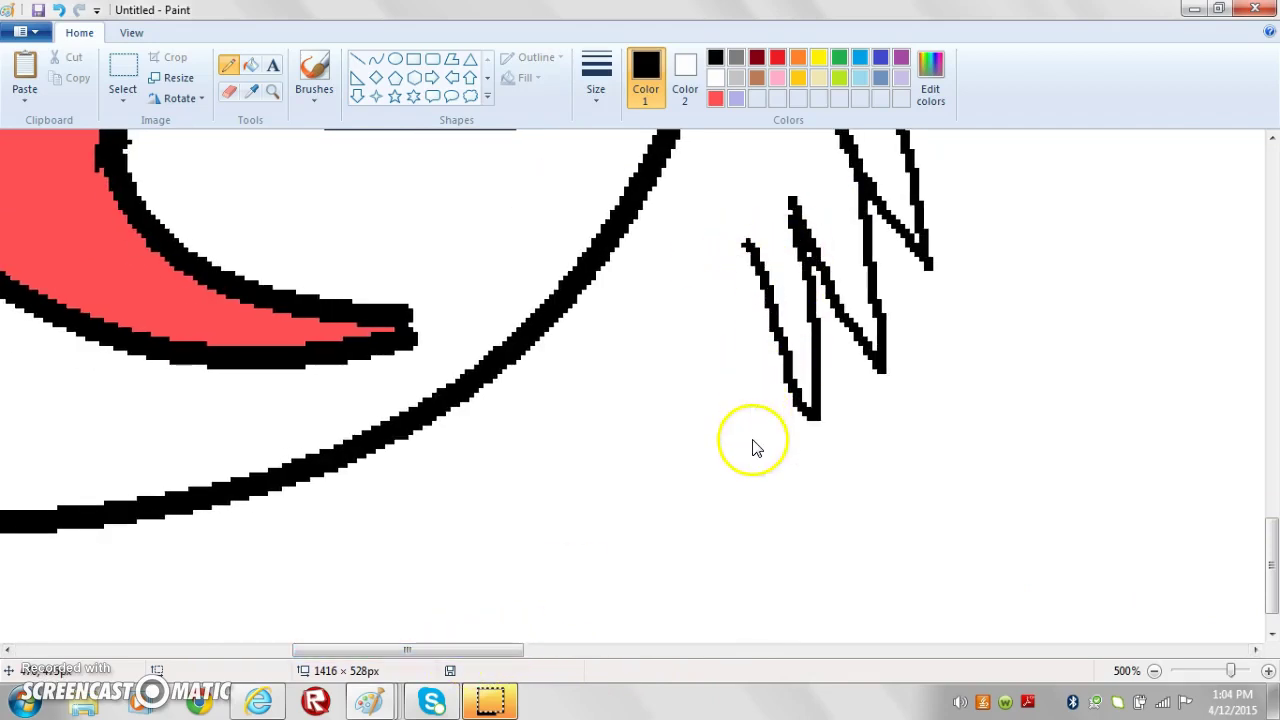
{"action": "mouse_move", "coordinate": [762, 258]}
{"action": "left_mouse_down"}
{"action": "mouse_move", "coordinate": [771, 524]}
{"action": "mouse_move", "coordinate": [729, 416]}
{"action": "mouse_move", "coordinate": [712, 296]}
{"action": "mouse_move", "coordinate": [706, 506]}
{"action": "mouse_move", "coordinate": [662, 352]}
{"action": "mouse_move", "coordinate": [689, 464]}
{"action": "mouse_move", "coordinate": [684, 400]}
{"action": "mouse_move", "coordinate": [662, 359]}
{"action": "mouse_move", "coordinate": [658, 423]}
{"action": "mouse_move", "coordinate": [623, 510]}
{"action": "mouse_move", "coordinate": [605, 423]}
{"action": "mouse_move", "coordinate": [591, 476]}
{"action": "mouse_move", "coordinate": [548, 525]}
{"action": "mouse_move", "coordinate": [533, 453]}
{"action": "mouse_move", "coordinate": [467, 571]}
{"action": "mouse_move", "coordinate": [455, 490]}
{"action": "left_mouse_up"}
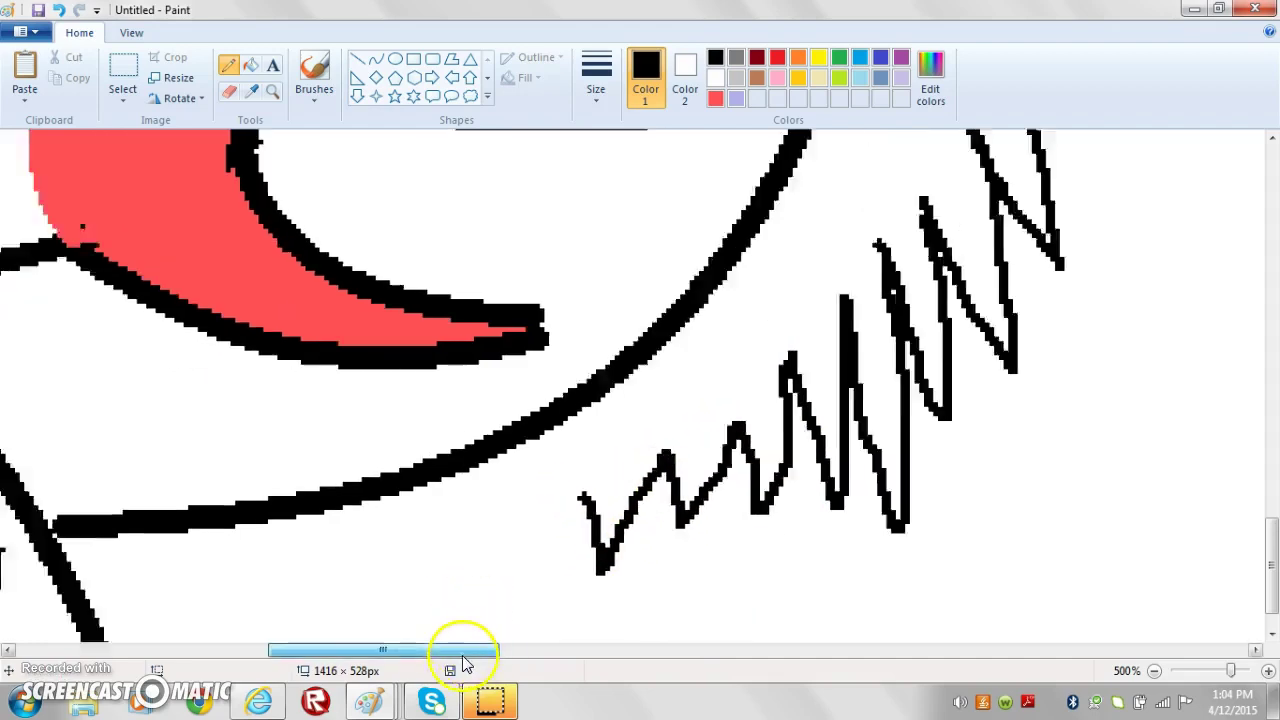
{"action": "left_click_drag", "start_coordinate": [466, 650], "coordinate": [424, 655]}
{"action": "mouse_move", "coordinate": [706, 496]}
{"action": "left_mouse_down"}
{"action": "mouse_move", "coordinate": [631, 610]}
{"action": "mouse_move", "coordinate": [629, 575]}
{"action": "mouse_move", "coordinate": [563, 627]}
{"action": "mouse_move", "coordinate": [565, 591]}
{"action": "mouse_move", "coordinate": [504, 634]}
{"action": "mouse_move", "coordinate": [490, 632]}
{"action": "mouse_move", "coordinate": [491, 597]}
{"action": "mouse_move", "coordinate": [416, 637]}
{"action": "mouse_move", "coordinate": [404, 637]}
{"action": "mouse_move", "coordinate": [405, 618]}
{"action": "mouse_move", "coordinate": [409, 642]}
{"action": "mouse_move", "coordinate": [398, 615]}
{"action": "mouse_move", "coordinate": [366, 638]}
{"action": "left_mouse_up"}
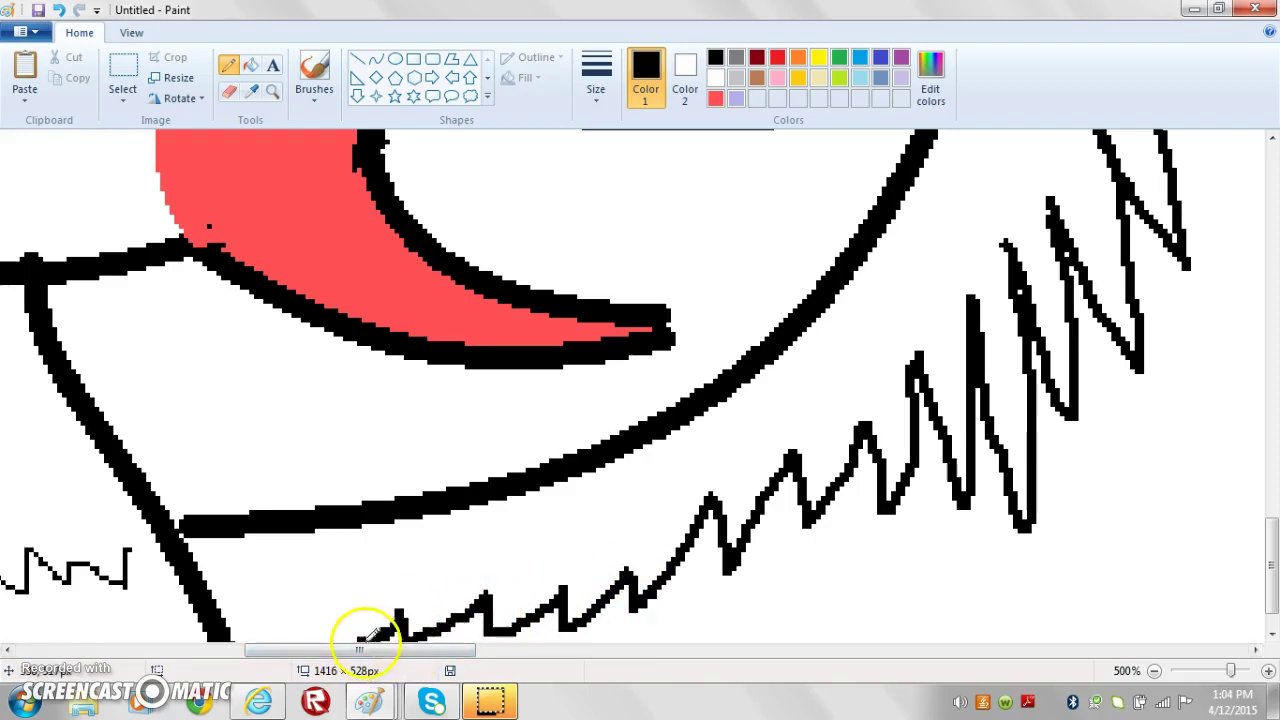
{"action": "scroll", "coordinate": [1265, 520], "scroll_direction": "down", "scroll_amount": 1}
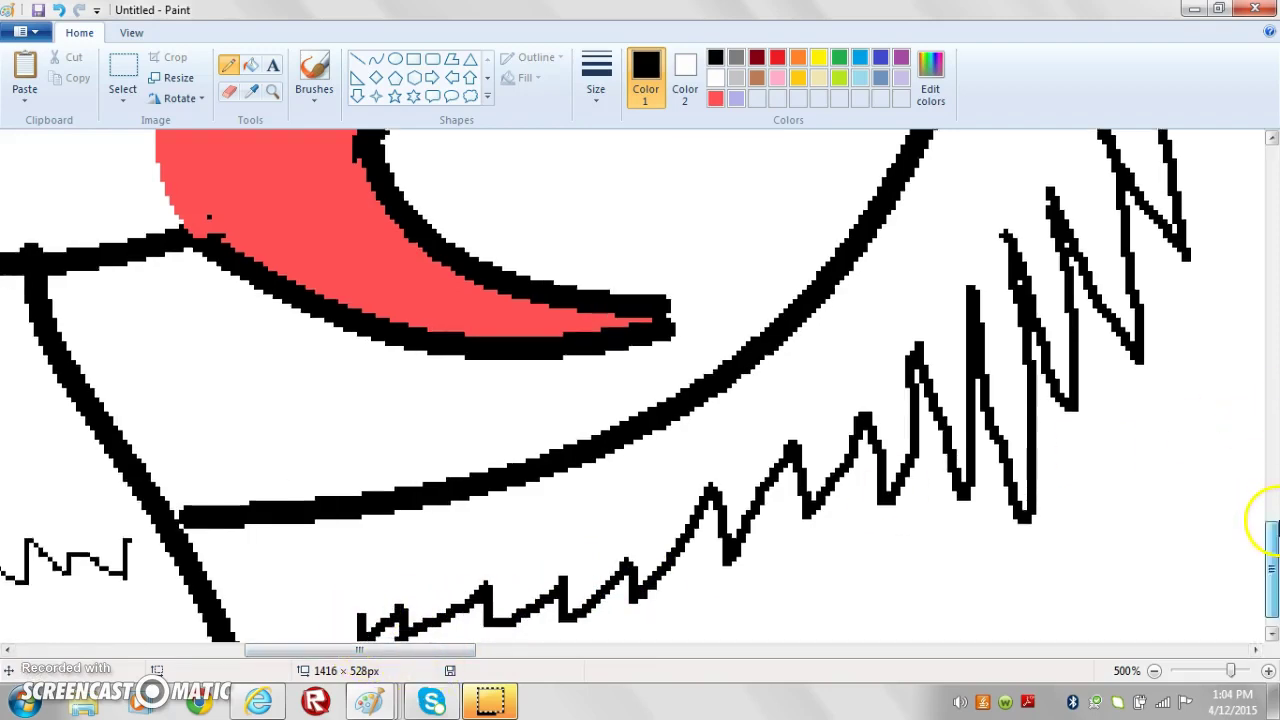
{"action": "key", "text": "ctrl+z"}
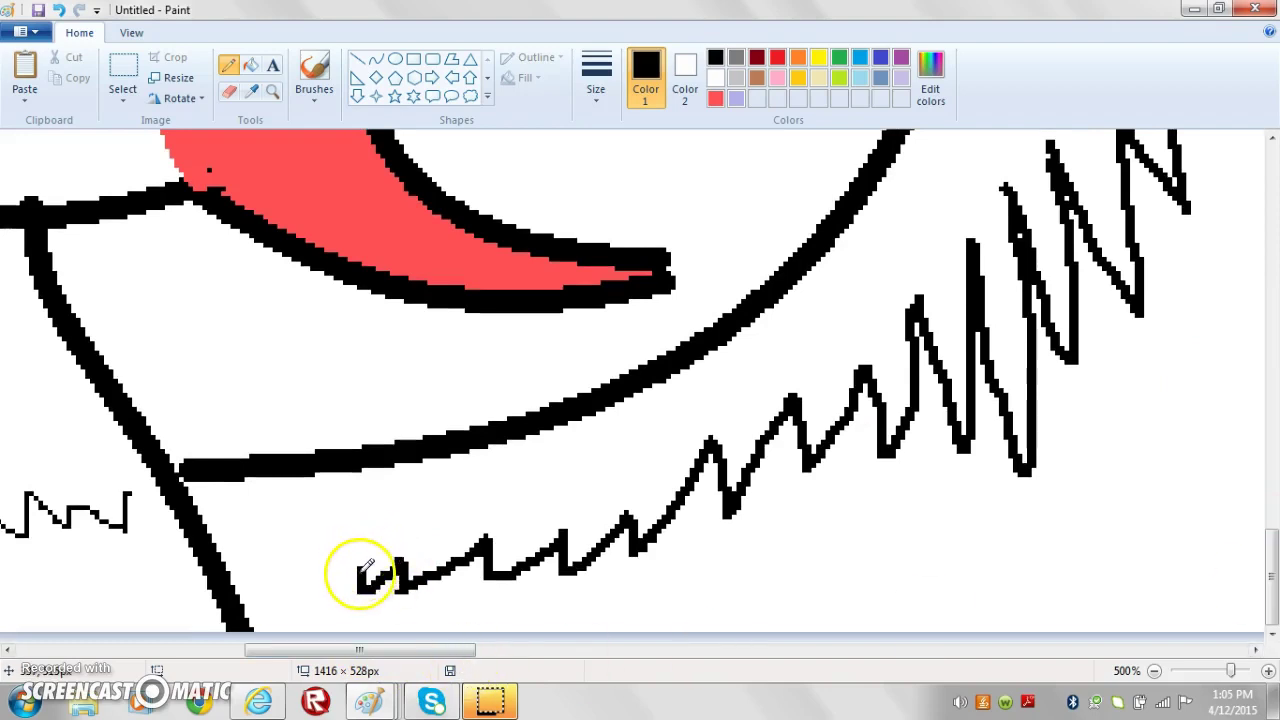
{"action": "mouse_move", "coordinate": [360, 568]}
{"action": "left_mouse_down"}
{"action": "mouse_move", "coordinate": [301, 604]}
{"action": "mouse_move", "coordinate": [279, 563]}
{"action": "mouse_move", "coordinate": [245, 588]}
{"action": "left_mouse_up"}
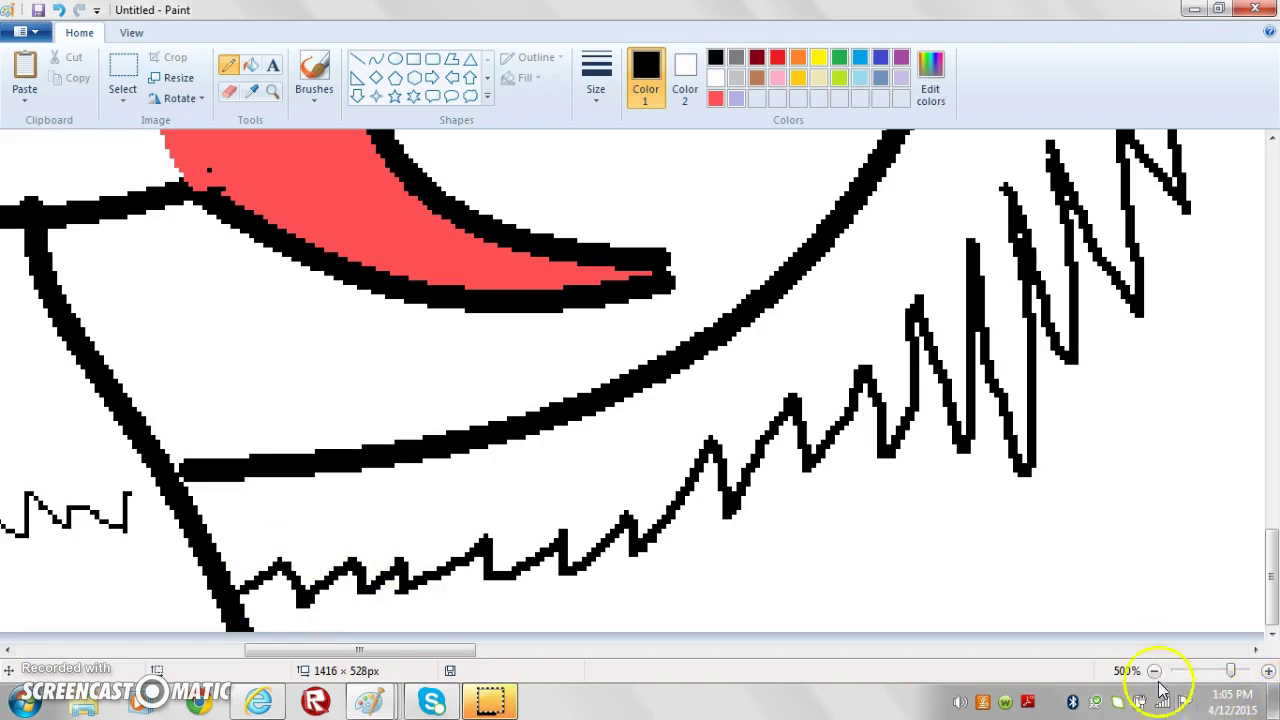
Draw a black curve sloping outward from the neck's left side as the upper edge of the first bird's second wing.
{"action": "left_click", "coordinate": [1155, 671]}
{"action": "left_click", "coordinate": [1155, 671]}
{"action": "left_click", "coordinate": [1155, 671]}
{"action": "left_click", "coordinate": [1155, 671]}
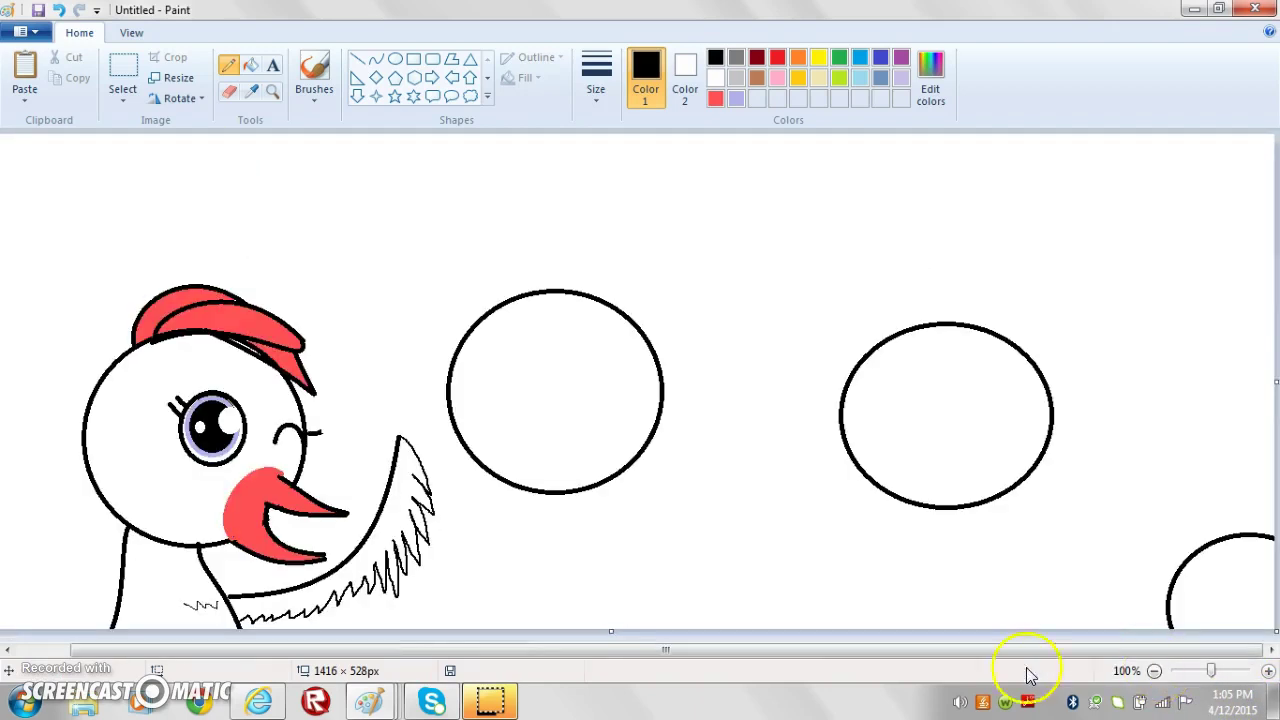
{"action": "left_click_drag", "start_coordinate": [658, 650], "coordinate": [598, 650]}
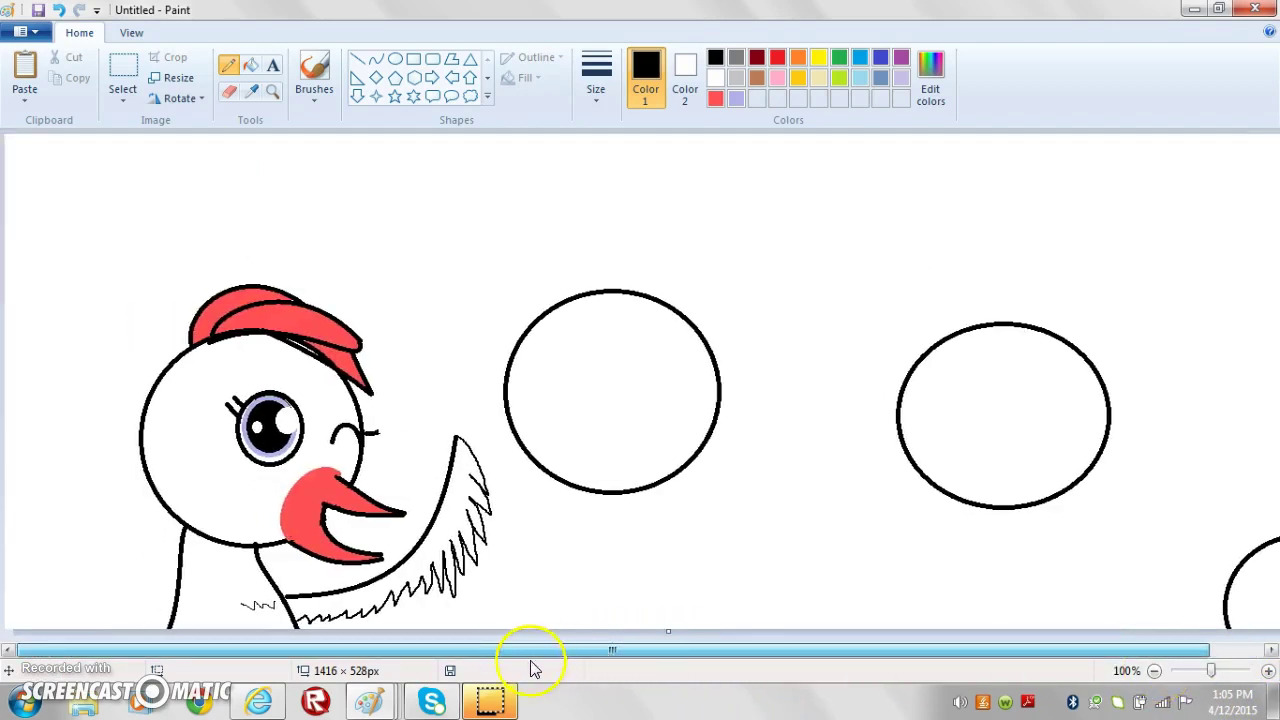
{"action": "mouse_move", "coordinate": [187, 553]}
{"action": "left_mouse_down"}
{"action": "mouse_move", "coordinate": [107, 556]}
{"action": "mouse_move", "coordinate": [116, 603]}
{"action": "left_mouse_up"}
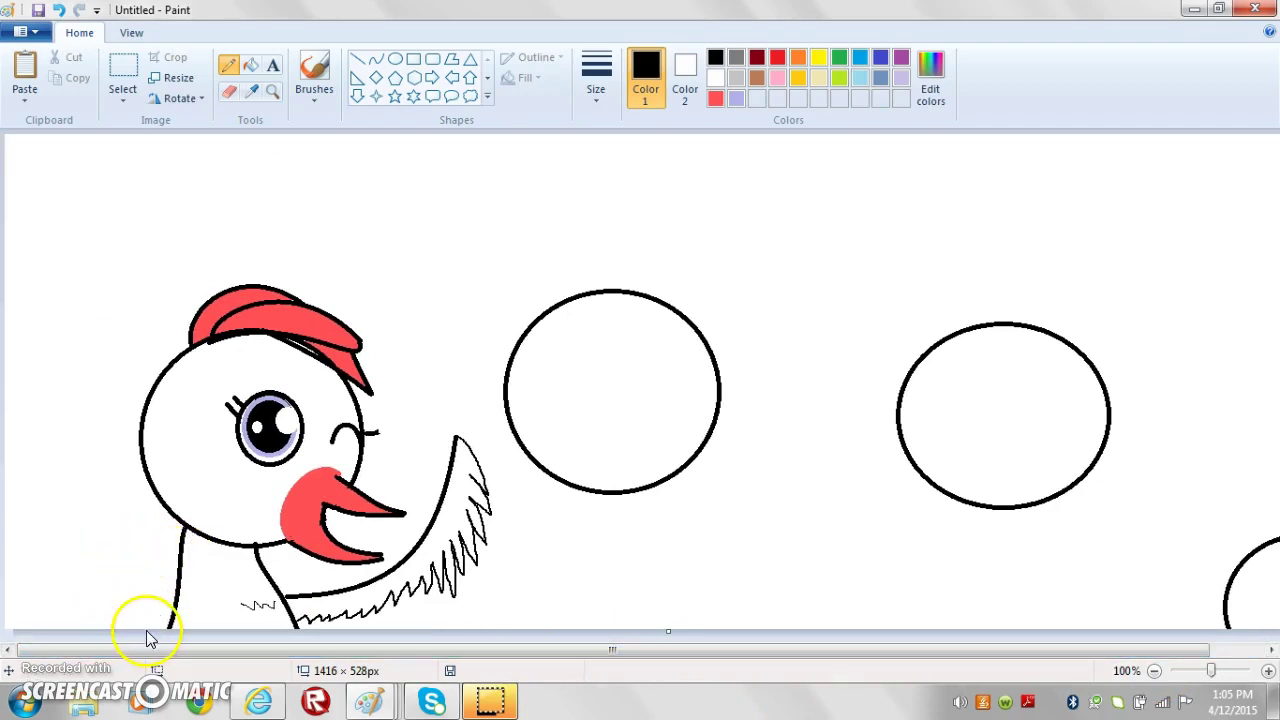
{"action": "left_click", "coordinate": [276, 92]}
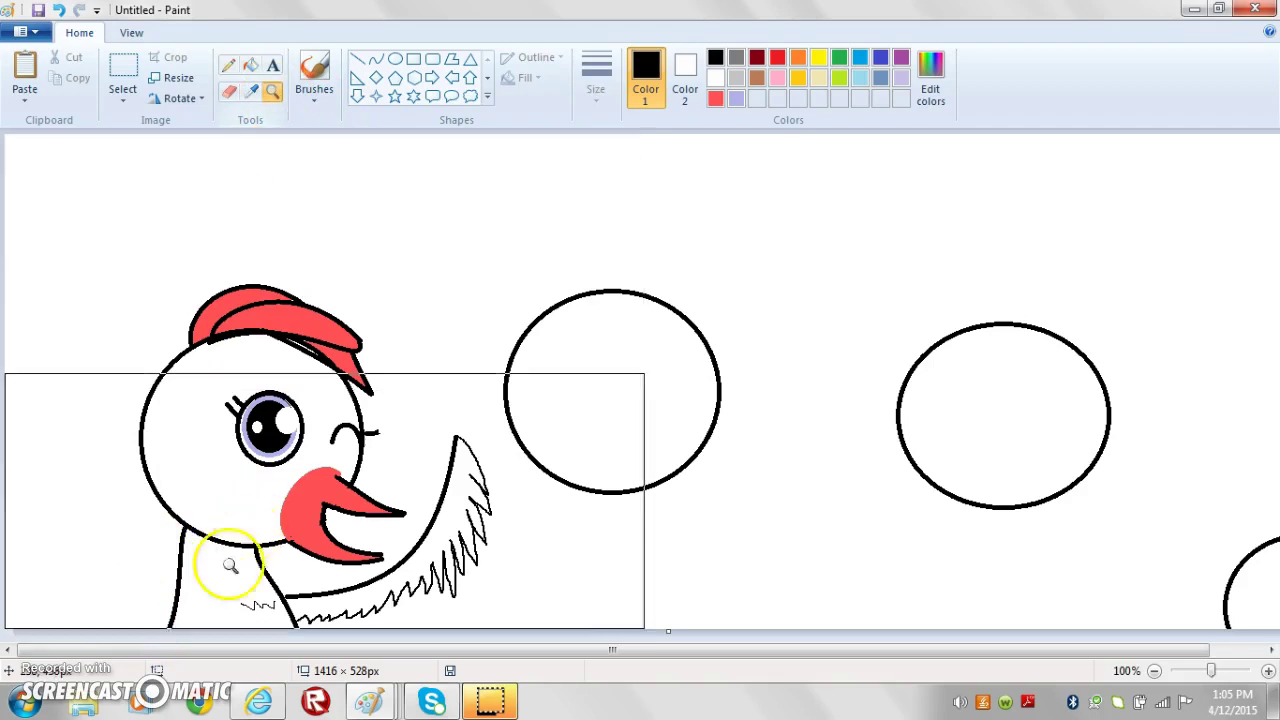
{"action": "left_click", "coordinate": [229, 566]}
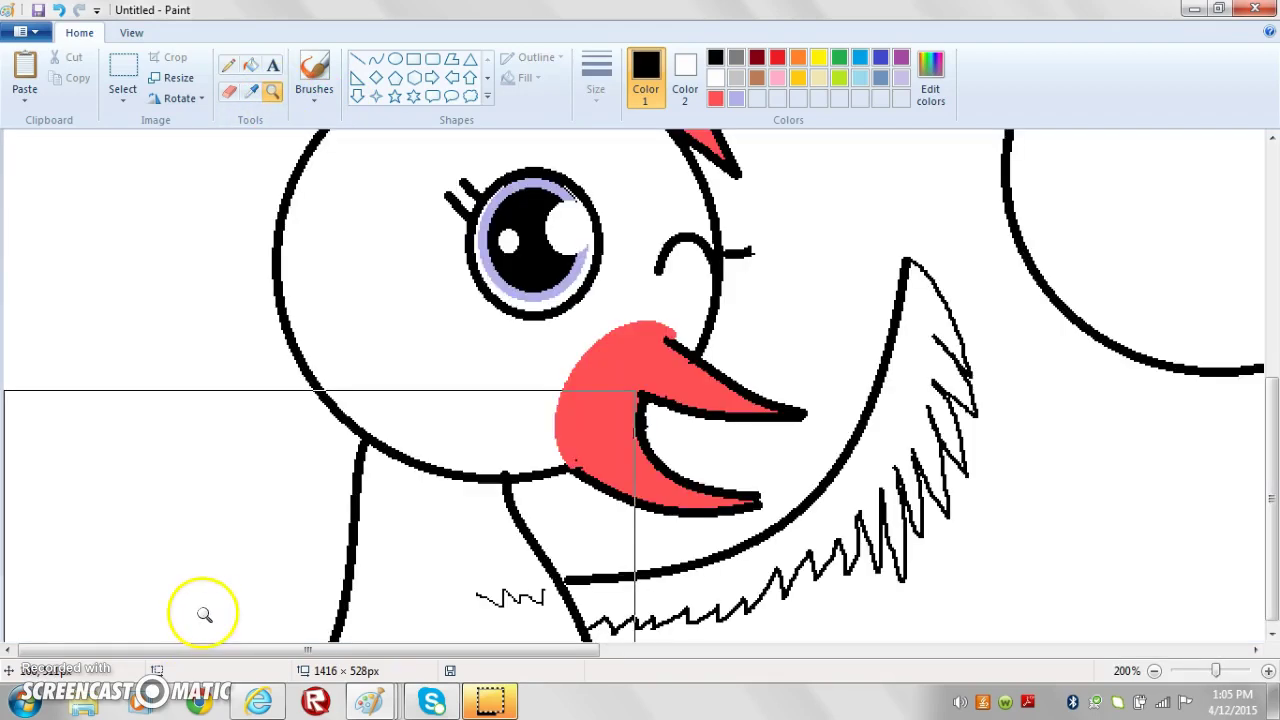
{"action": "left_click", "coordinate": [380, 60]}
{"action": "left_click_drag", "start_coordinate": [351, 500], "coordinate": [238, 532]}
{"action": "left_click", "coordinate": [262, 514]}
{"action": "left_click", "coordinate": [282, 508]}
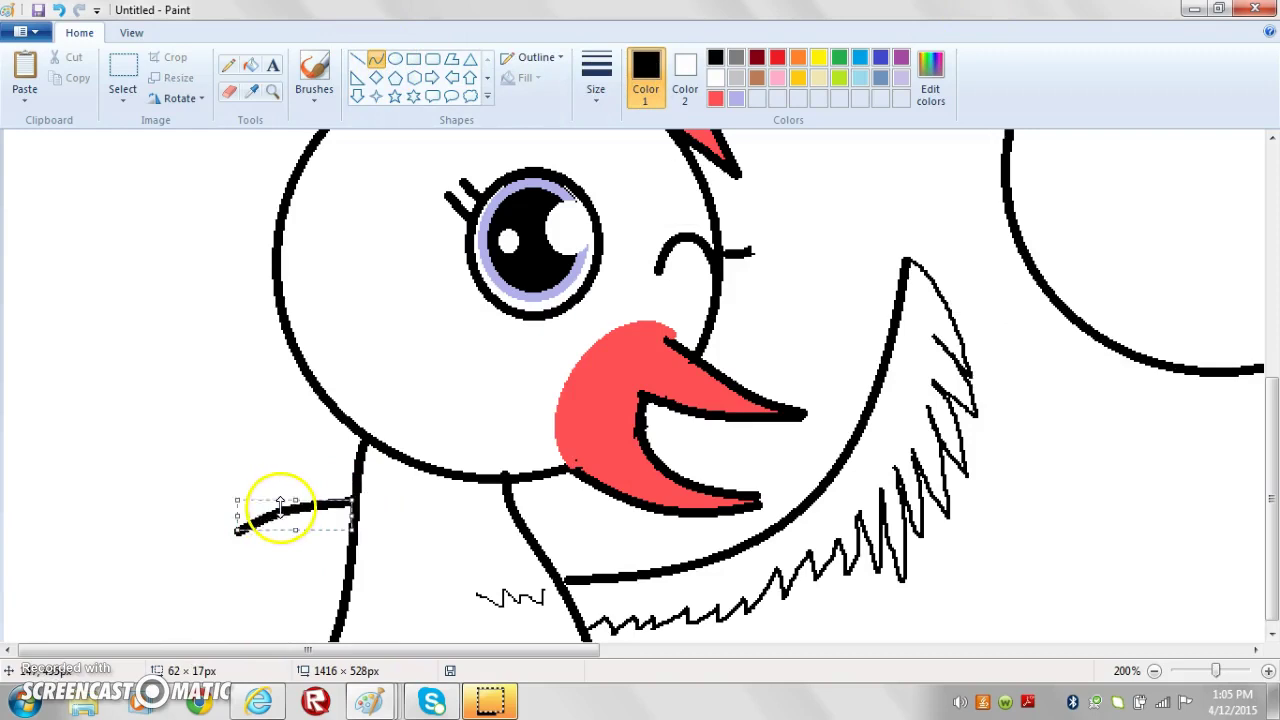
Pencil a short black hooked stroke turning back inward at the outer tip of the second wing.
{"action": "left_click", "coordinate": [228, 65]}
{"action": "left_click", "coordinate": [595, 82]}
{"action": "left_click", "coordinate": [616, 170]}
{"action": "left_click", "coordinate": [597, 68]}
{"action": "left_click", "coordinate": [632, 213]}
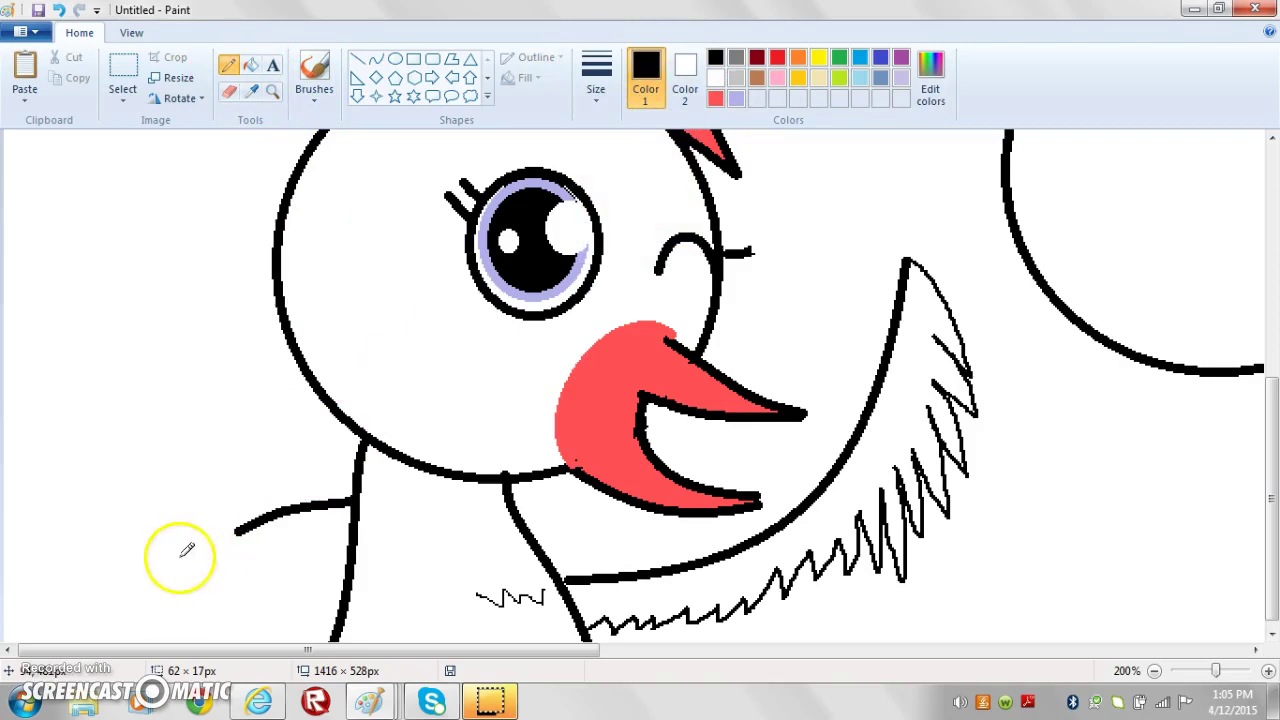
{"action": "left_click_drag", "start_coordinate": [243, 523], "coordinate": [252, 537]}
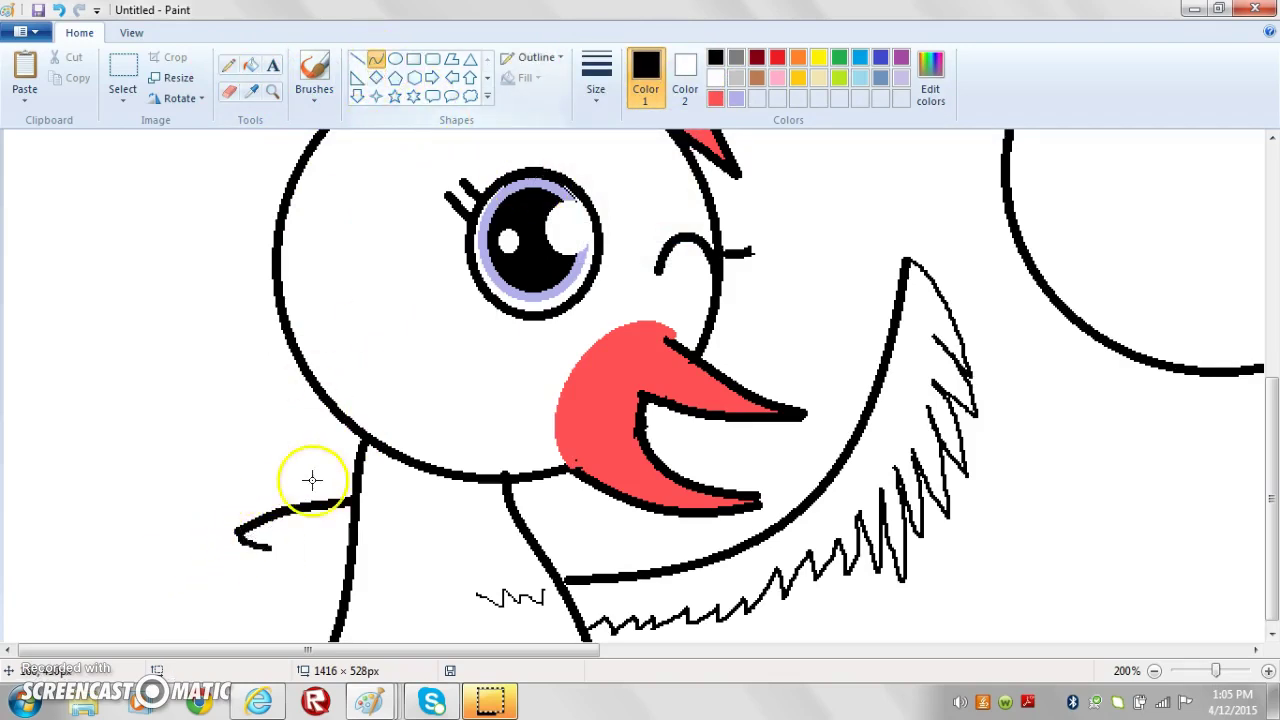
Draw two black curves running down from the wing tip's hook and the neck line as the second wing's outer and inner edges.
{"action": "left_click_drag", "start_coordinate": [268, 543], "coordinate": [207, 670]}
{"action": "left_click_drag", "start_coordinate": [213, 600], "coordinate": [185, 610]}
{"action": "left_click_drag", "start_coordinate": [348, 572], "coordinate": [282, 668]}
{"action": "left_click_drag", "start_coordinate": [306, 618], "coordinate": [294, 609]}
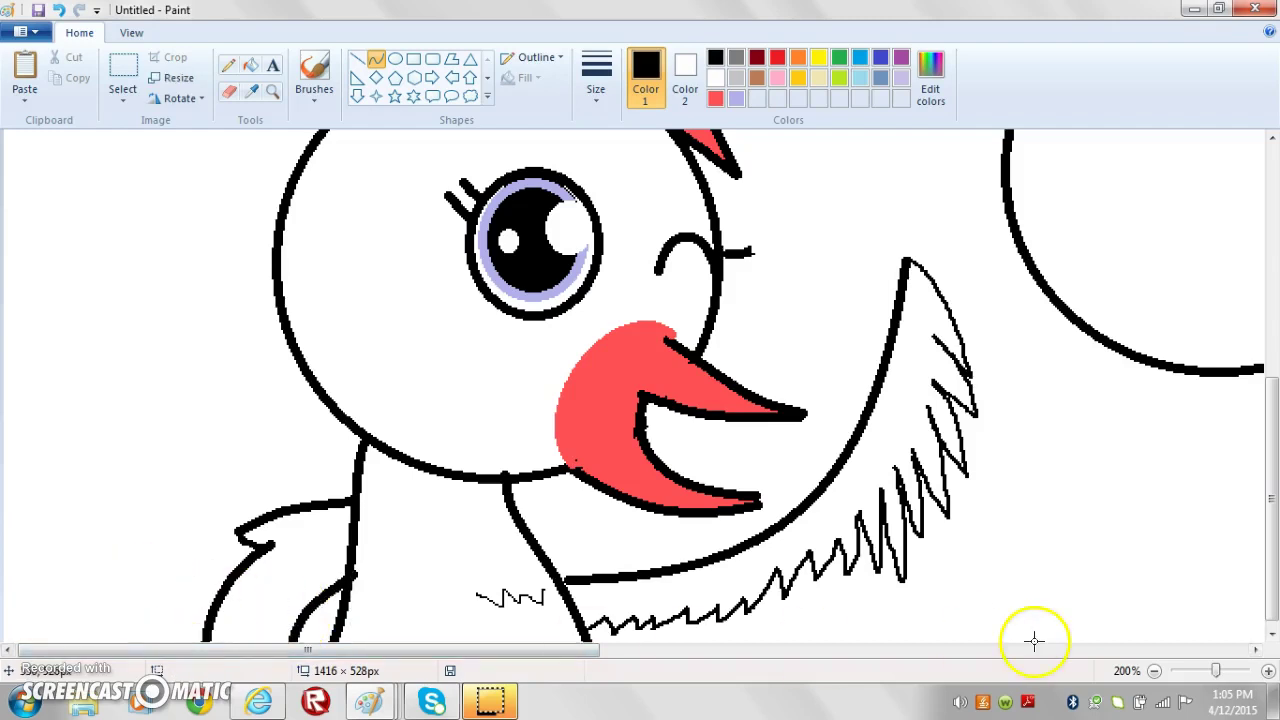
Draw a black arched curve in the lower middle of the second character's round head as its nose.
{"action": "left_click", "coordinate": [1156, 673]}
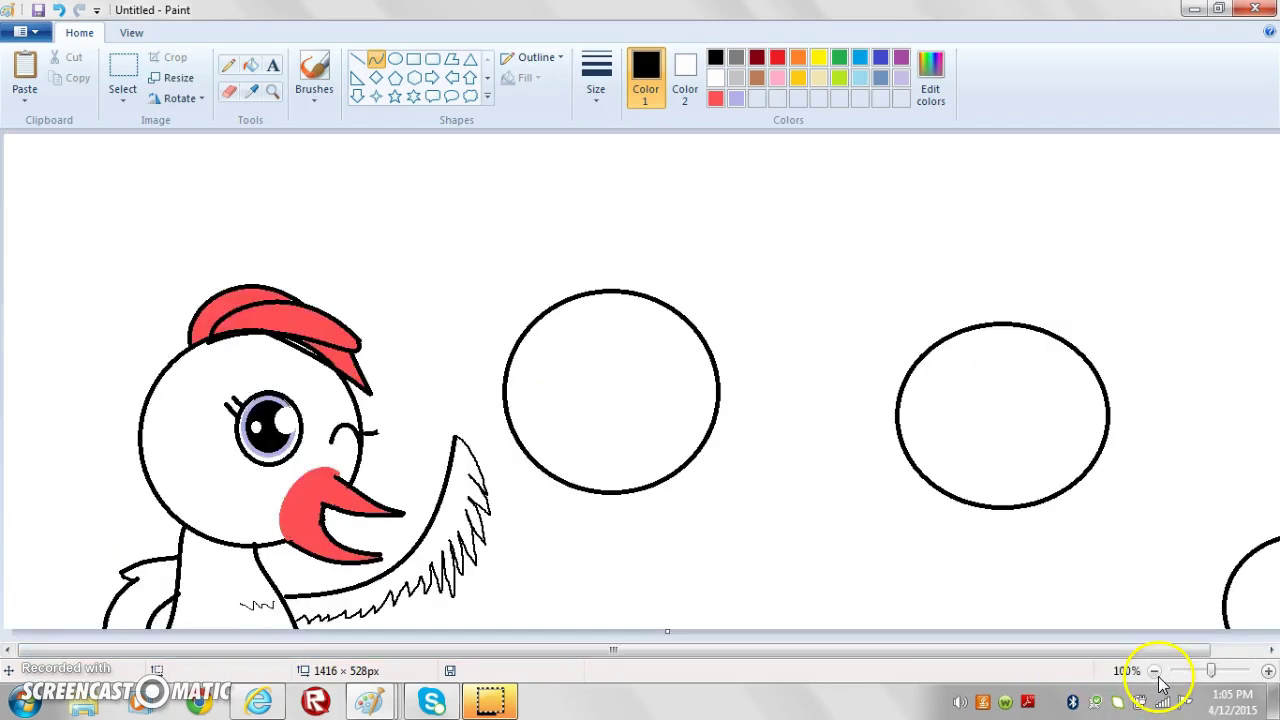
{"action": "left_click", "coordinate": [271, 92]}
{"action": "left_click", "coordinate": [590, 406]}
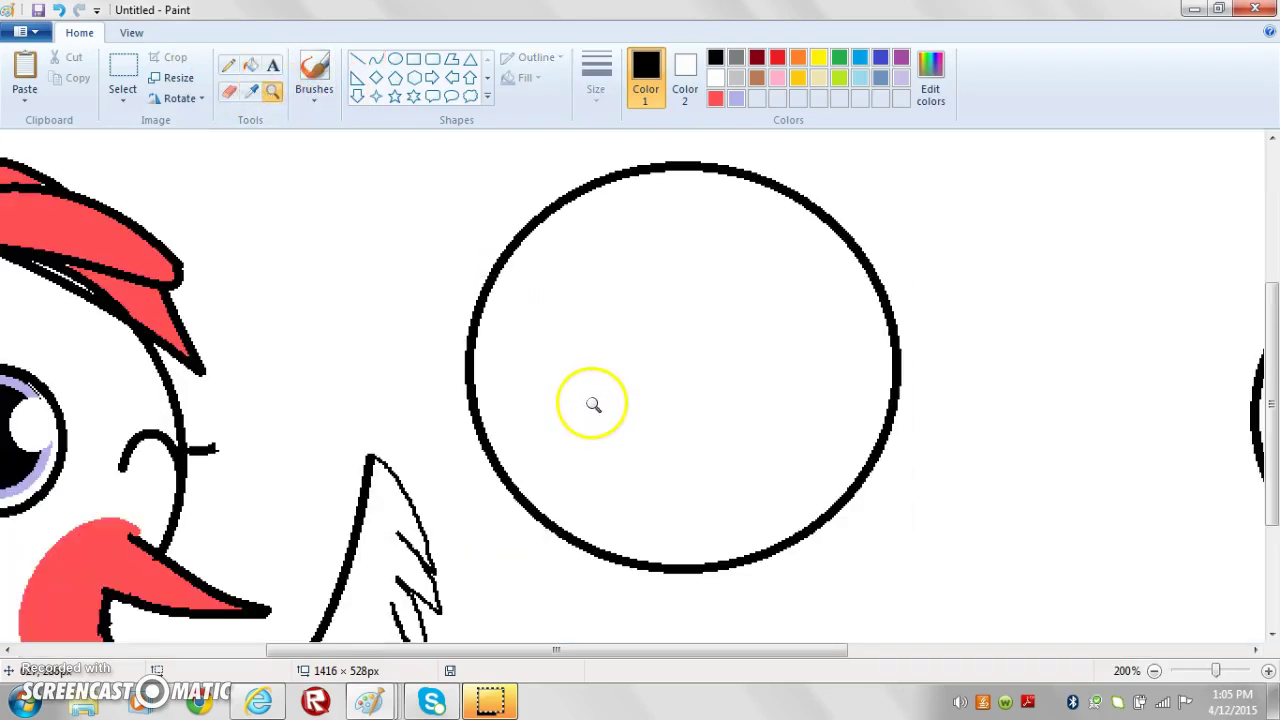
{"action": "left_click", "coordinate": [379, 64]}
{"action": "left_click_drag", "start_coordinate": [615, 468], "coordinate": [734, 462]}
{"action": "mouse_move", "coordinate": [657, 438]}
{"action": "left_mouse_down"}
{"action": "mouse_move", "coordinate": [660, 418]}
{"action": "mouse_move", "coordinate": [630, 410]}
{"action": "left_mouse_up"}
{"action": "left_click_drag", "start_coordinate": [634, 409], "coordinate": [689, 404]}
Pencil two small nostril marks under the nose arch and draw a smiling mouth curve about 86 × 27 px below it.
{"action": "left_click", "coordinate": [230, 68]}
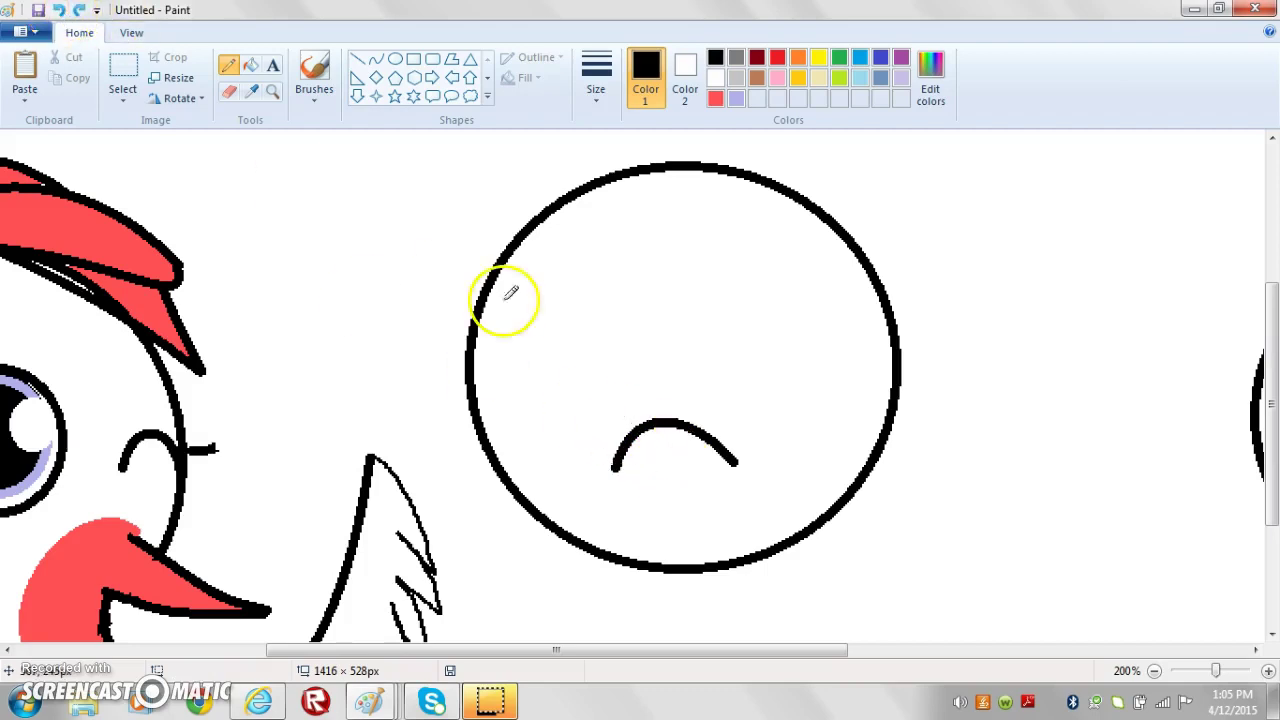
{"action": "left_click", "coordinate": [584, 86]}
{"action": "left_click", "coordinate": [606, 162]}
{"action": "left_click_drag", "start_coordinate": [645, 463], "coordinate": [677, 452]}
{"action": "left_click", "coordinate": [684, 462]}
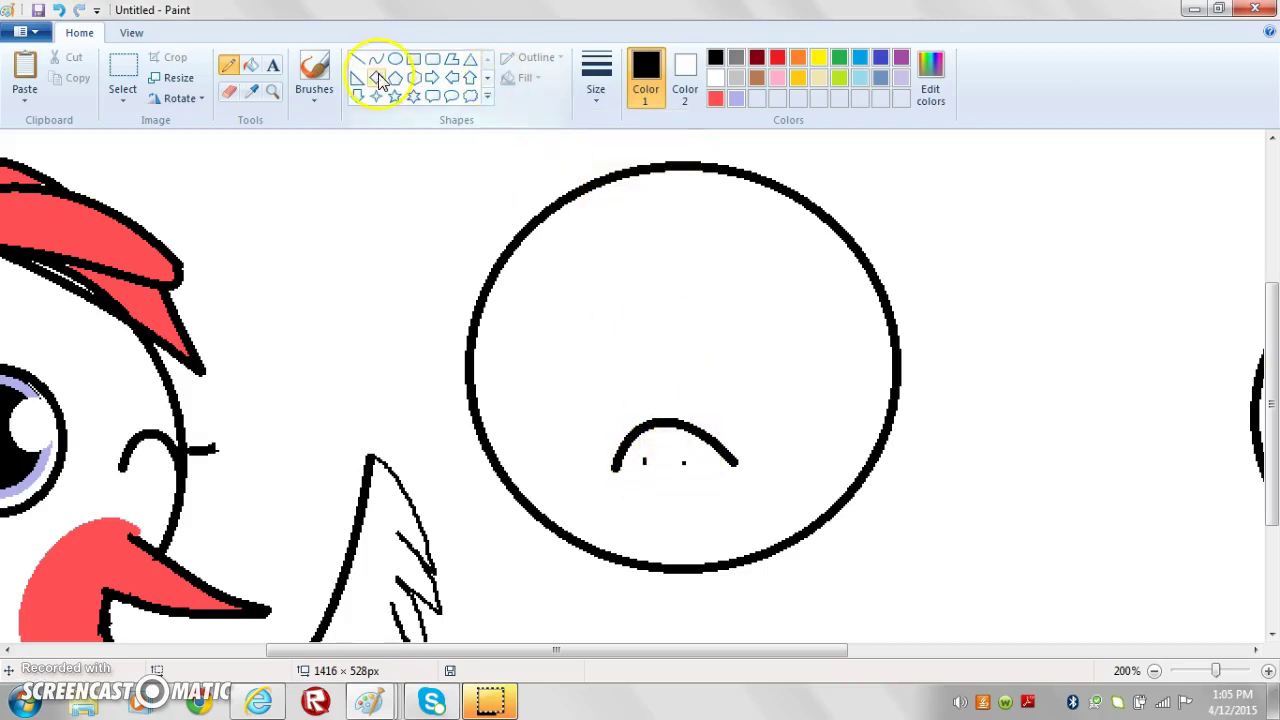
{"action": "mouse_move", "coordinate": [604, 502]}
{"action": "left_mouse_down"}
{"action": "mouse_move", "coordinate": [766, 504]}
{"action": "mouse_move", "coordinate": [647, 533]}
{"action": "mouse_move", "coordinate": [680, 542]}
{"action": "left_mouse_up"}
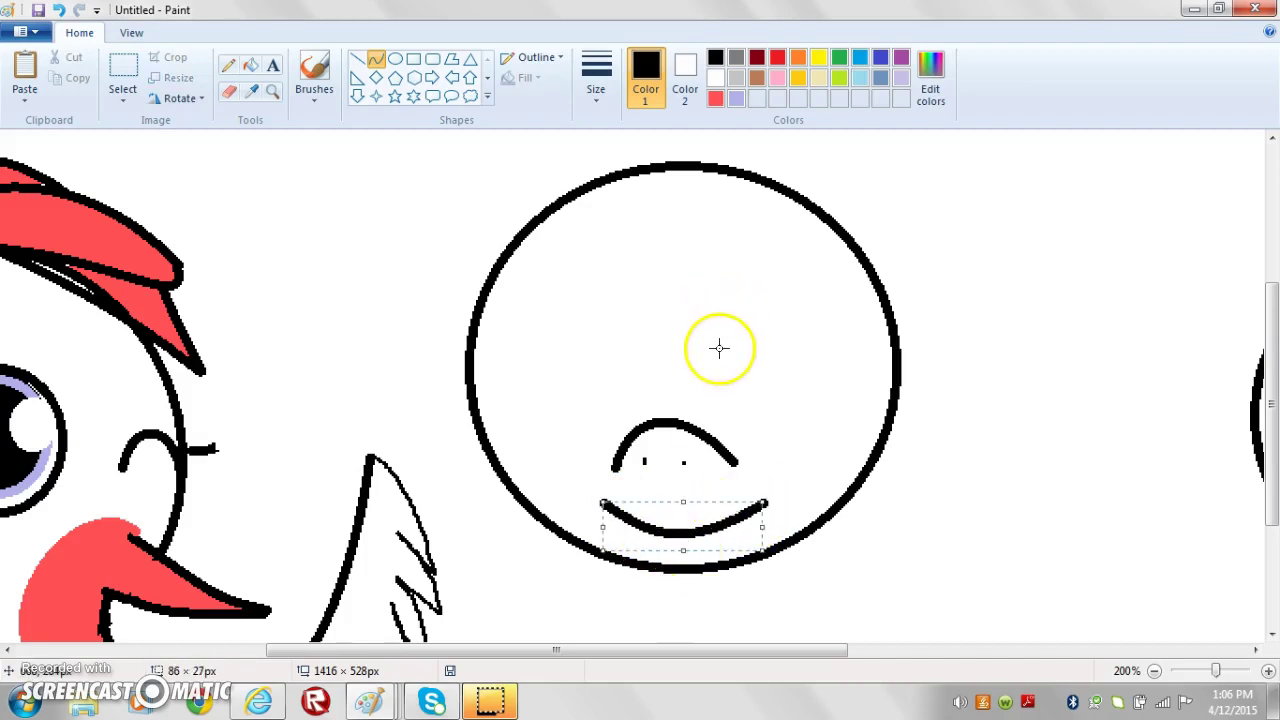
Draw two upright black ovals as the second character's eyes, the right one about 61 × 69 px and the left one narrower.
{"action": "left_click", "coordinate": [396, 60]}
{"action": "left_click_drag", "start_coordinate": [721, 303], "coordinate": [793, 409]}
{"action": "left_click_drag", "start_coordinate": [836, 433], "coordinate": [838, 436]}
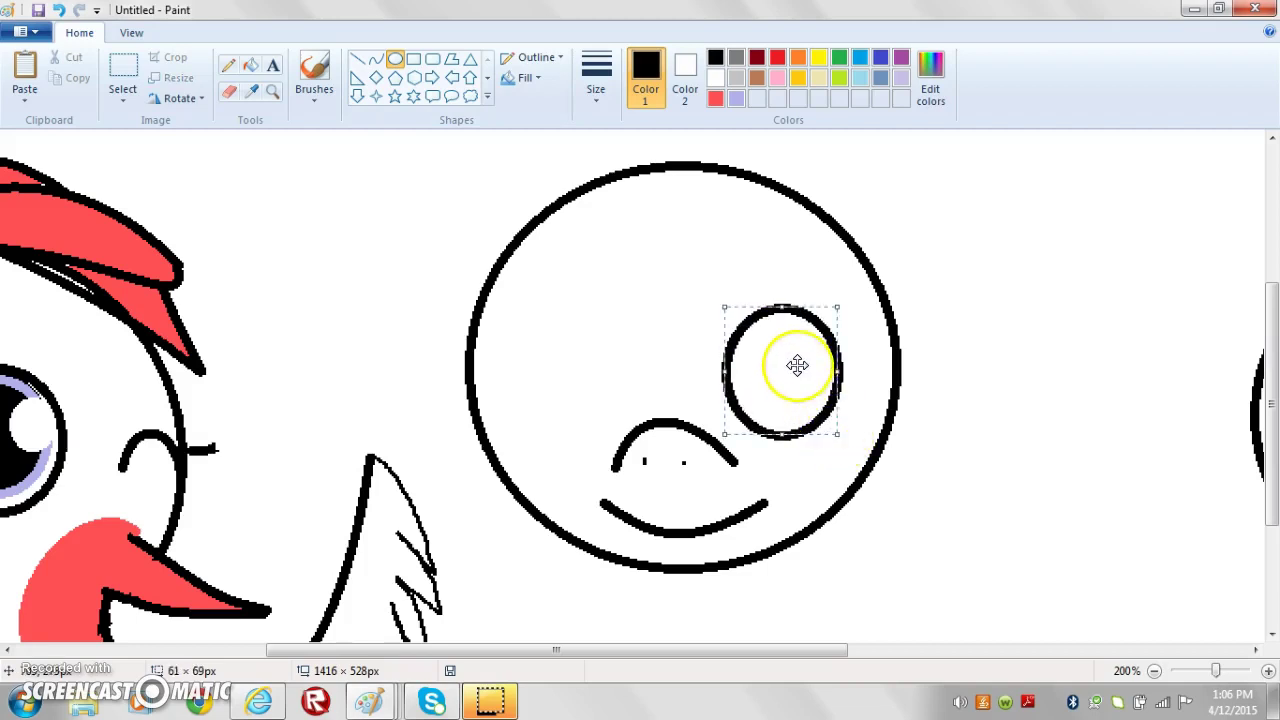
{"action": "left_click_drag", "start_coordinate": [791, 363], "coordinate": [776, 334]}
{"action": "left_click_drag", "start_coordinate": [548, 266], "coordinate": [643, 388]}
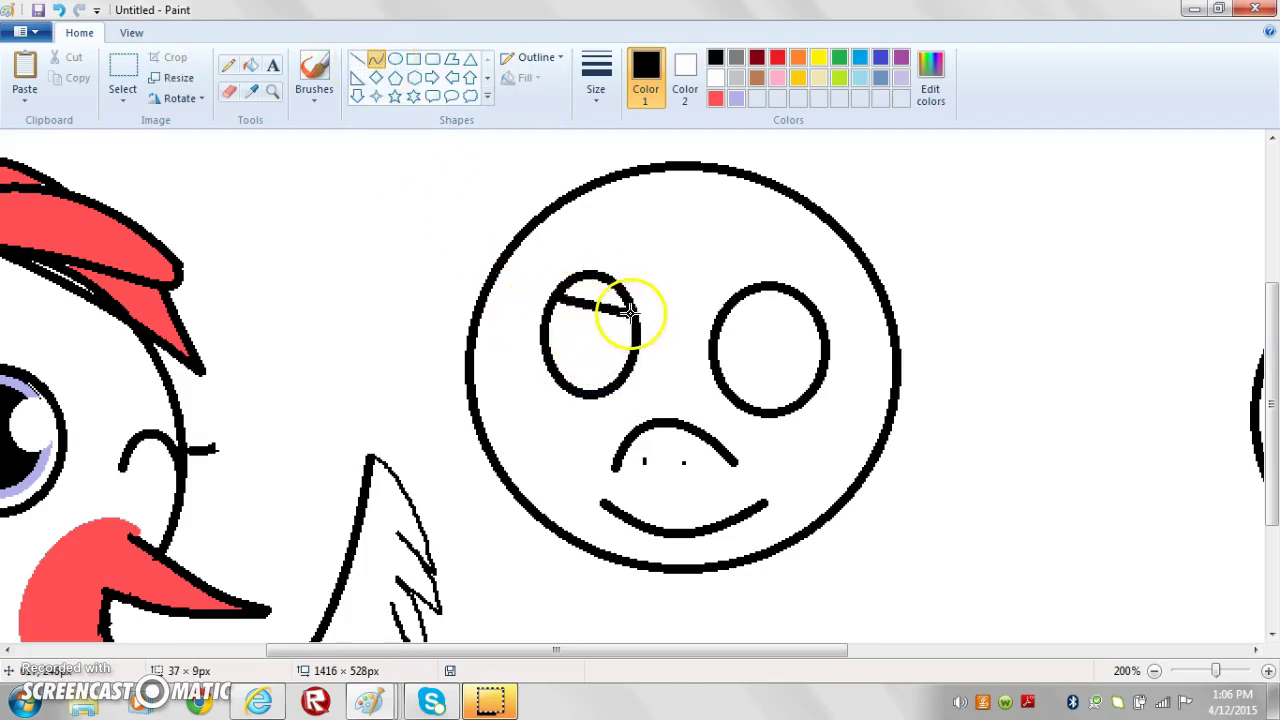
Draw a smaller black oval centred inside each eye, about 33 × 48 px in the left one.
{"action": "left_click", "coordinate": [396, 60]}
{"action": "left_click_drag", "start_coordinate": [570, 295], "coordinate": [625, 371]}
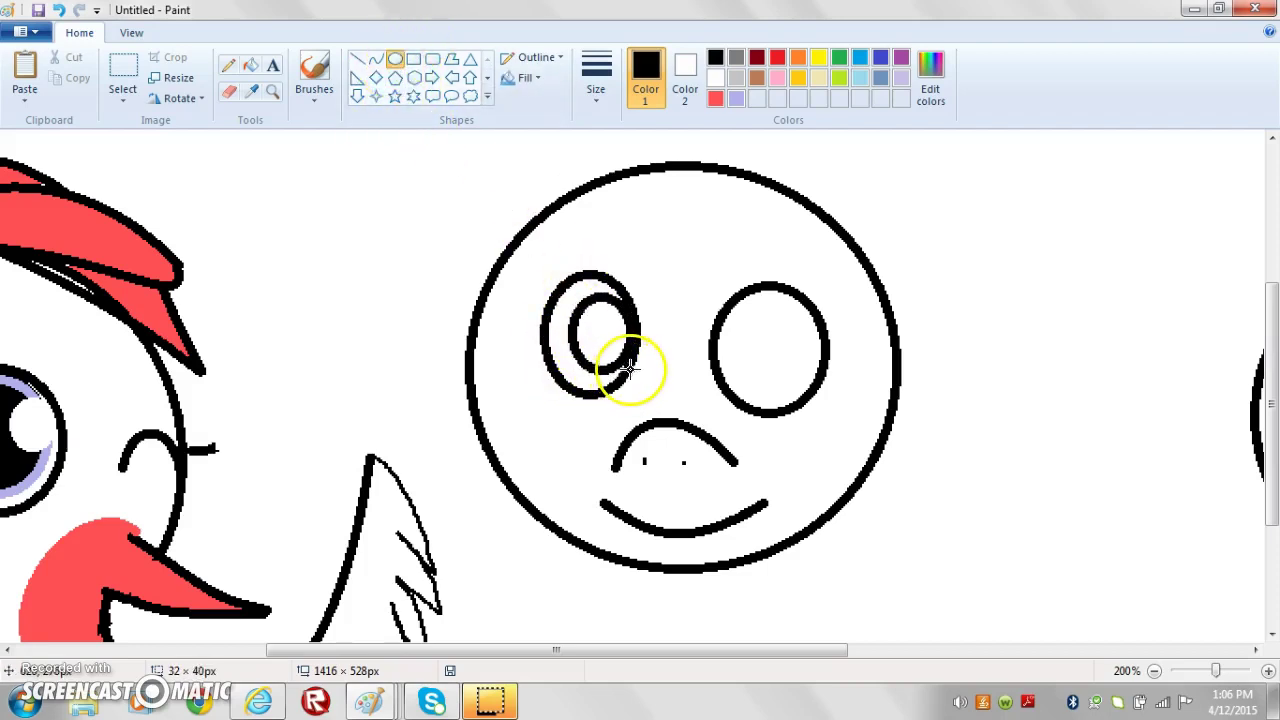
{"action": "mouse_move", "coordinate": [603, 329]}
{"action": "left_mouse_down"}
{"action": "mouse_move", "coordinate": [586, 329]}
{"action": "mouse_move", "coordinate": [586, 309]}
{"action": "mouse_move", "coordinate": [586, 356]}
{"action": "mouse_move", "coordinate": [589, 320]}
{"action": "mouse_move", "coordinate": [589, 331]}
{"action": "left_mouse_up"}
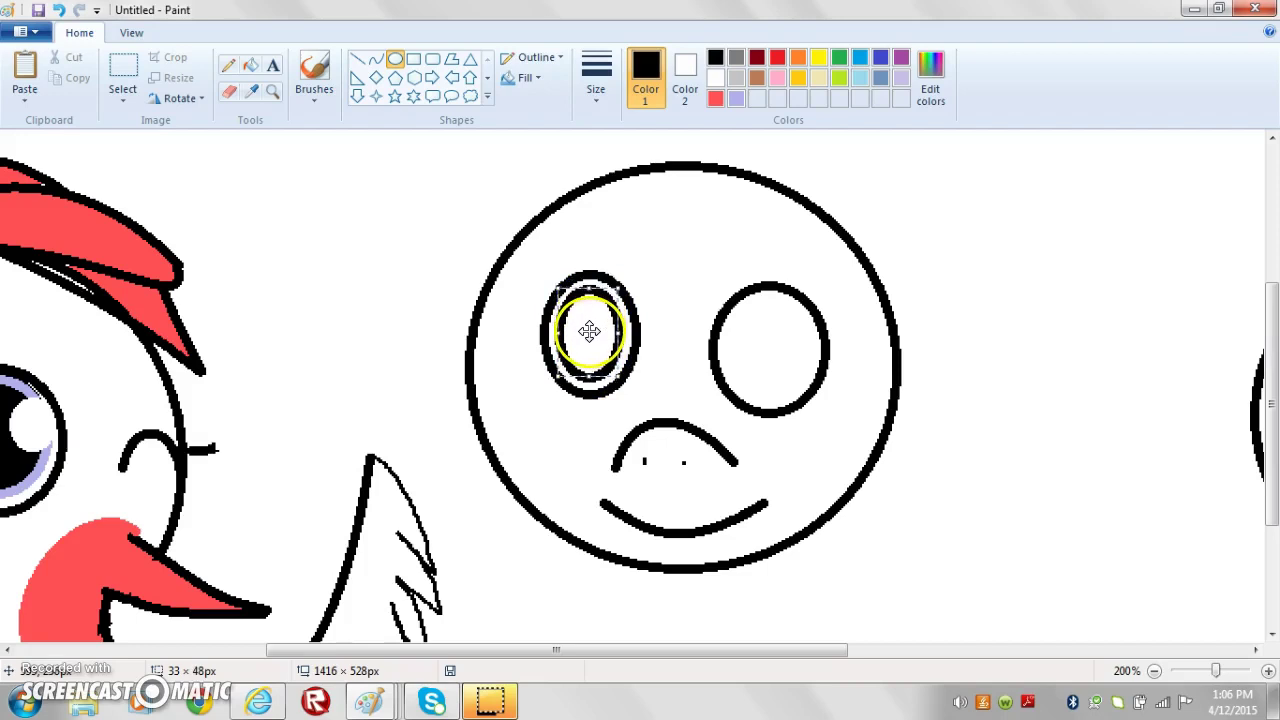
{"action": "left_click", "coordinate": [476, 237]}
{"action": "left_click_drag", "start_coordinate": [753, 316], "coordinate": [774, 391]}
{"action": "left_click_drag", "start_coordinate": [809, 350], "coordinate": [775, 348]}
{"action": "left_click", "coordinate": [668, 345]}
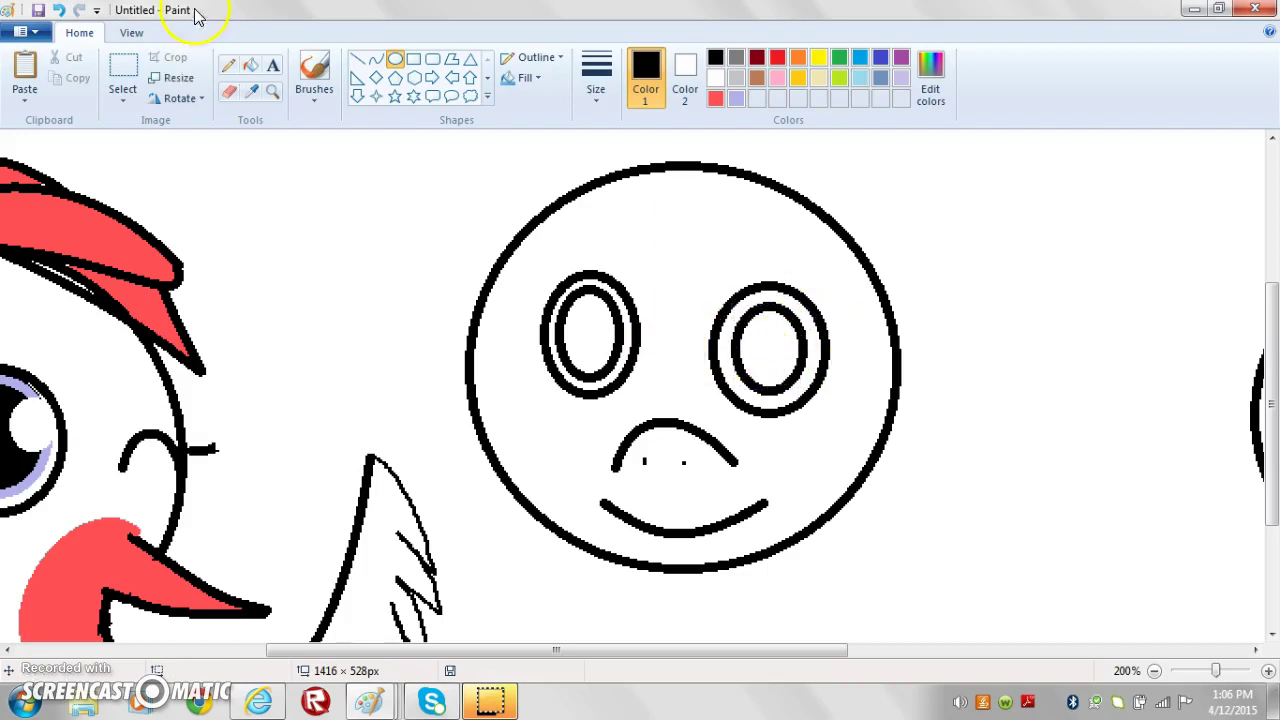
Draw a pointed black eyelash with short curves at the upper outer edge of each eye.
{"action": "left_click", "coordinate": [376, 63]}
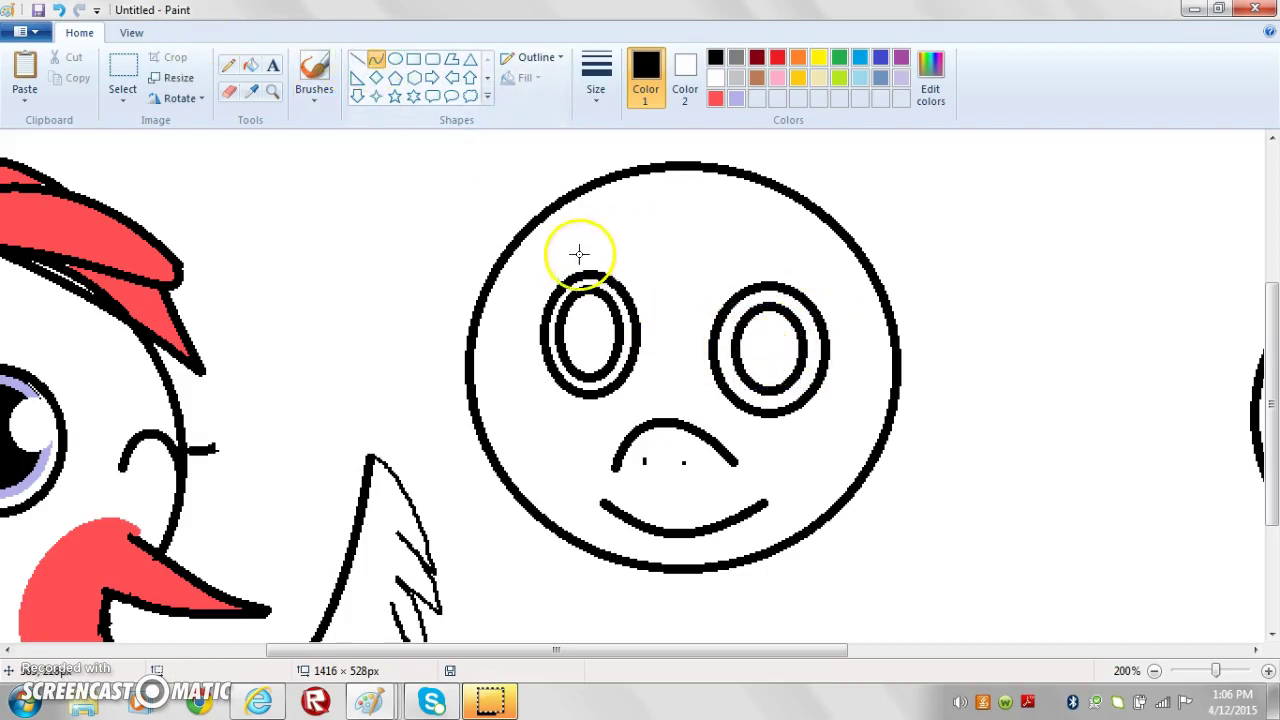
{"action": "mouse_move", "coordinate": [534, 296]}
{"action": "left_mouse_down"}
{"action": "mouse_move", "coordinate": [542, 318]}
{"action": "mouse_move", "coordinate": [491, 286]}
{"action": "mouse_move", "coordinate": [541, 312]}
{"action": "left_mouse_up"}
{"action": "left_click", "coordinate": [533, 296]}
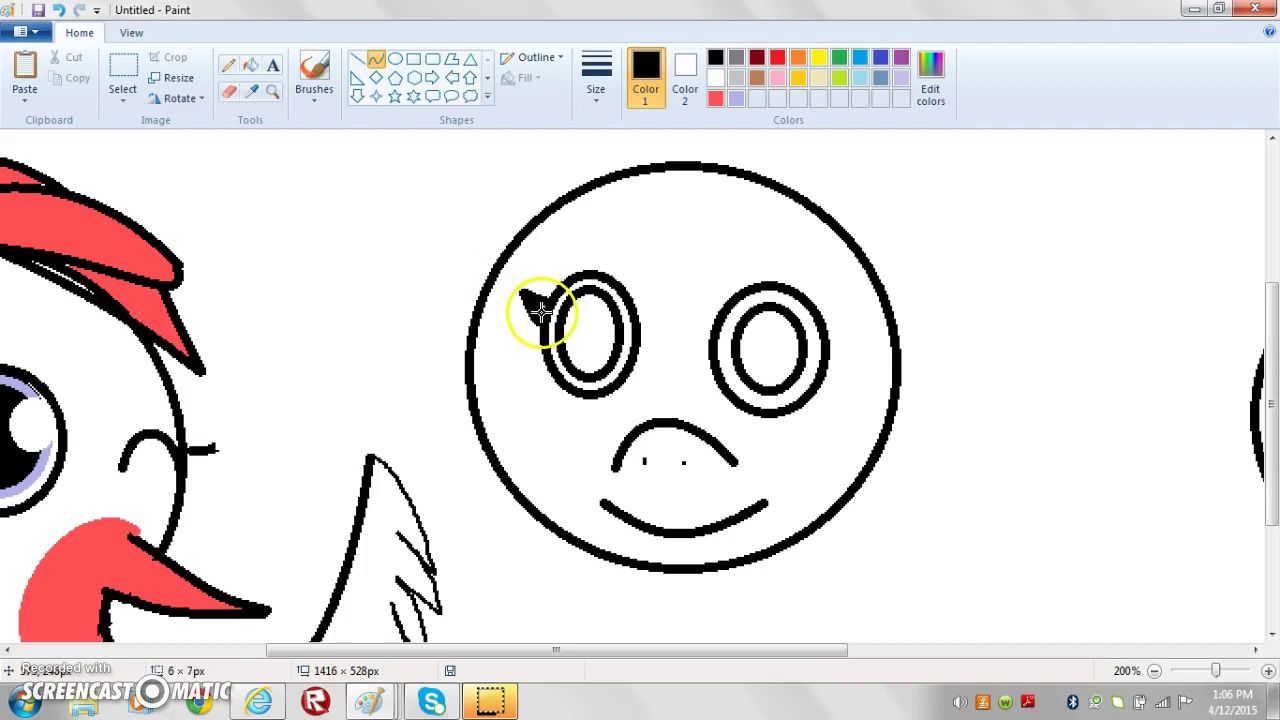
{"action": "left_click", "coordinate": [483, 265]}
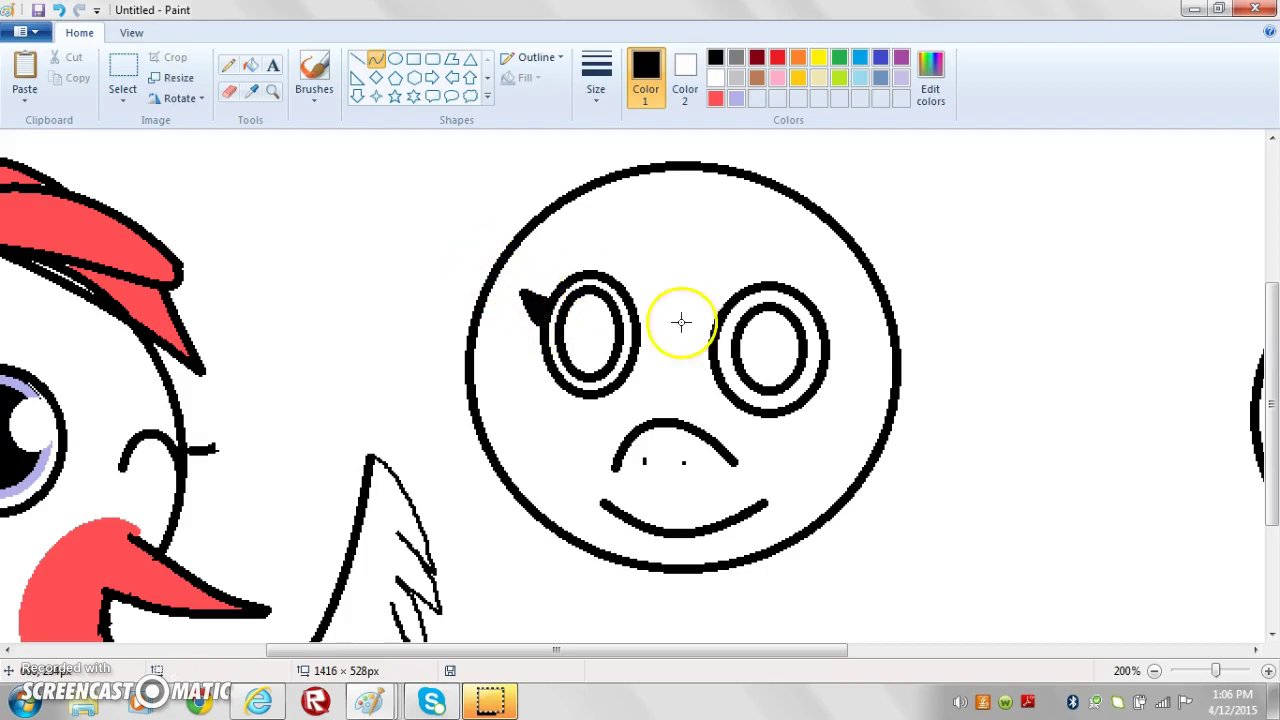
{"action": "mouse_move", "coordinate": [810, 305]}
{"action": "left_mouse_down"}
{"action": "mouse_move", "coordinate": [843, 291]}
{"action": "mouse_move", "coordinate": [826, 306]}
{"action": "mouse_move", "coordinate": [766, 274]}
{"action": "mouse_move", "coordinate": [845, 296]}
{"action": "mouse_move", "coordinate": [822, 336]}
{"action": "mouse_move", "coordinate": [786, 286]}
{"action": "mouse_move", "coordinate": [822, 297]}
{"action": "mouse_move", "coordinate": [822, 320]}
{"action": "left_mouse_up"}
{"action": "left_click", "coordinate": [799, 289]}
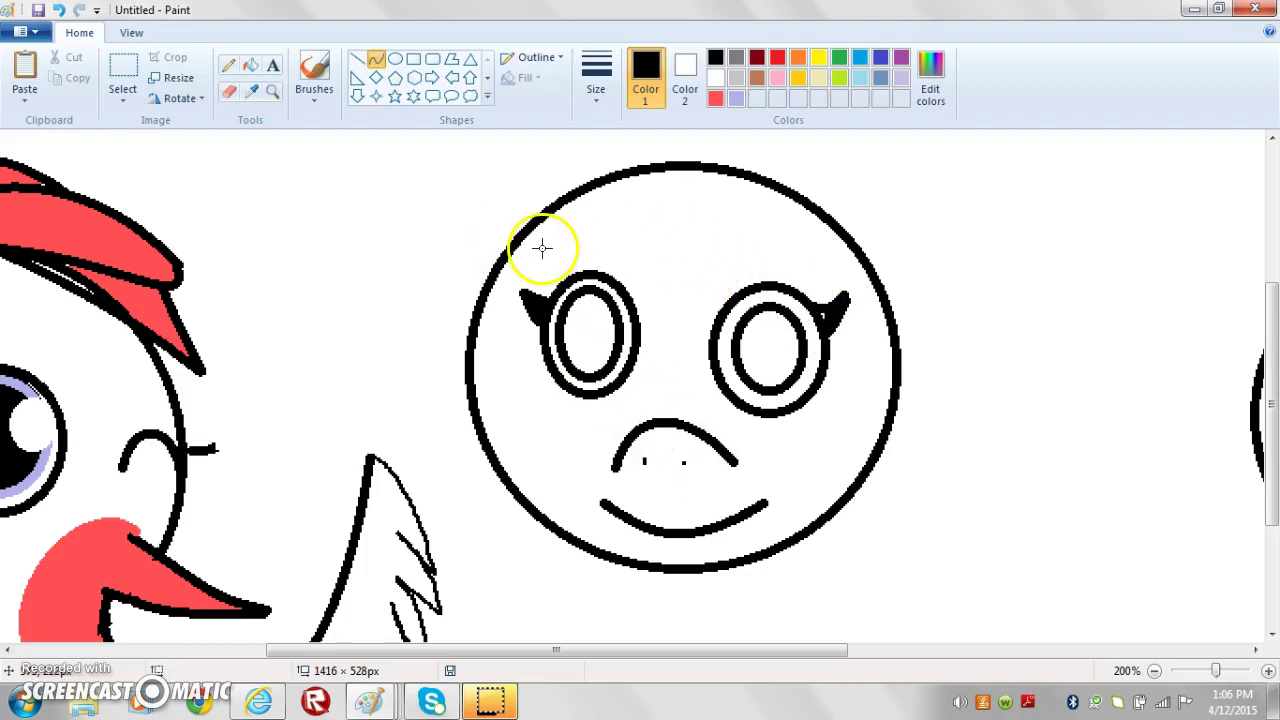
Fill the inner ovals of both eyes with black.
{"action": "left_click", "coordinate": [250, 66]}
{"action": "left_click", "coordinate": [588, 330]}
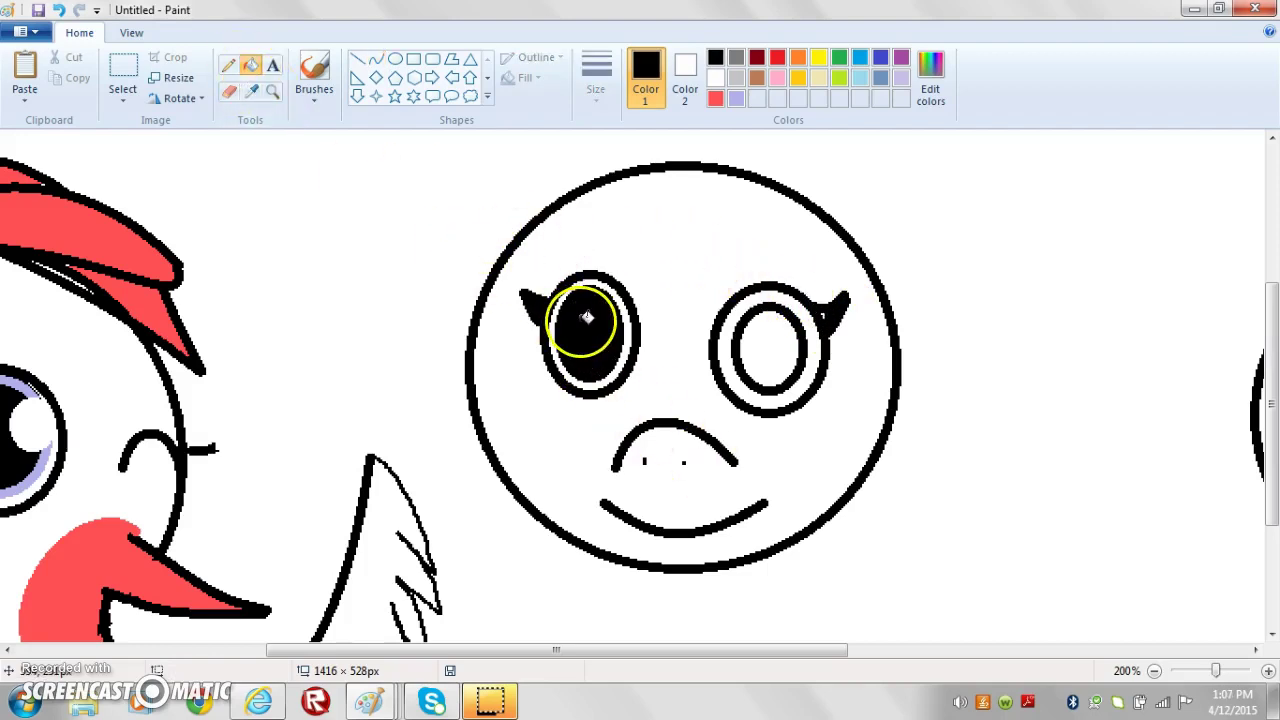
{"action": "left_click", "coordinate": [768, 345]}
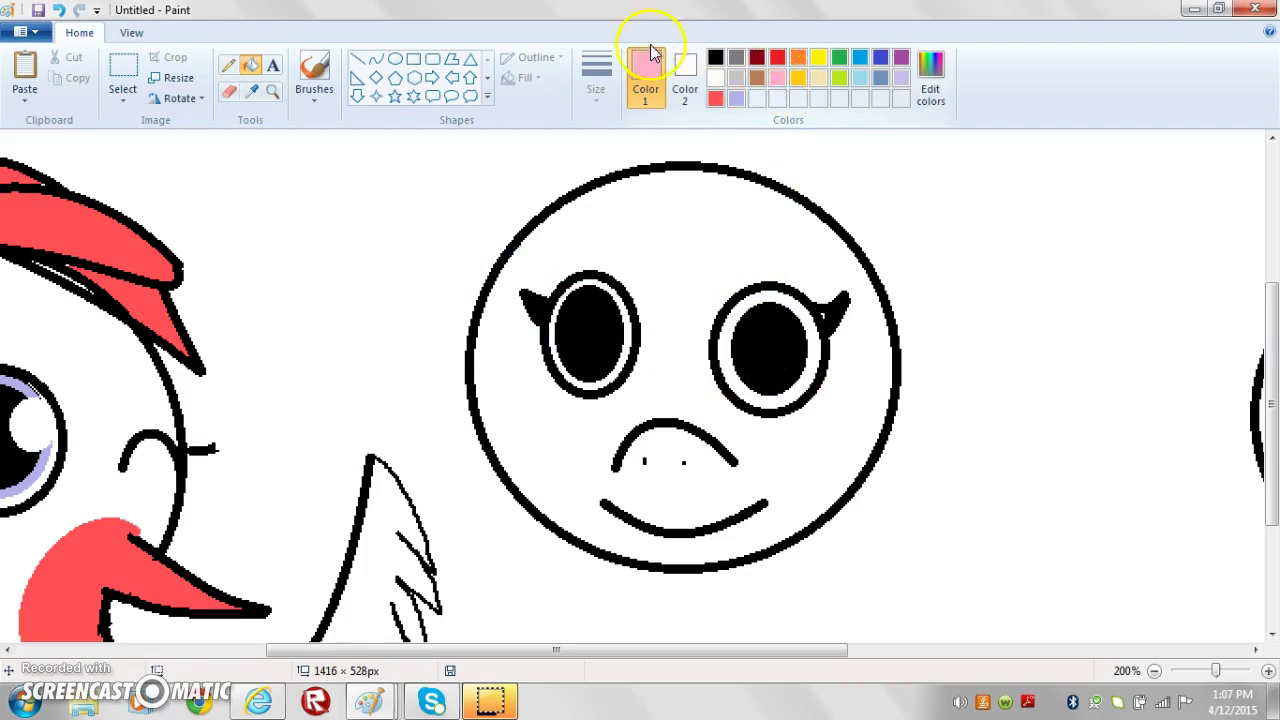
Draw an oval about 38 × 45 px over the left pupil with a light pink outline and black as the second colour.
{"action": "left_click", "coordinate": [395, 60]}
{"action": "left_click_drag", "start_coordinate": [548, 288], "coordinate": [622, 375]}
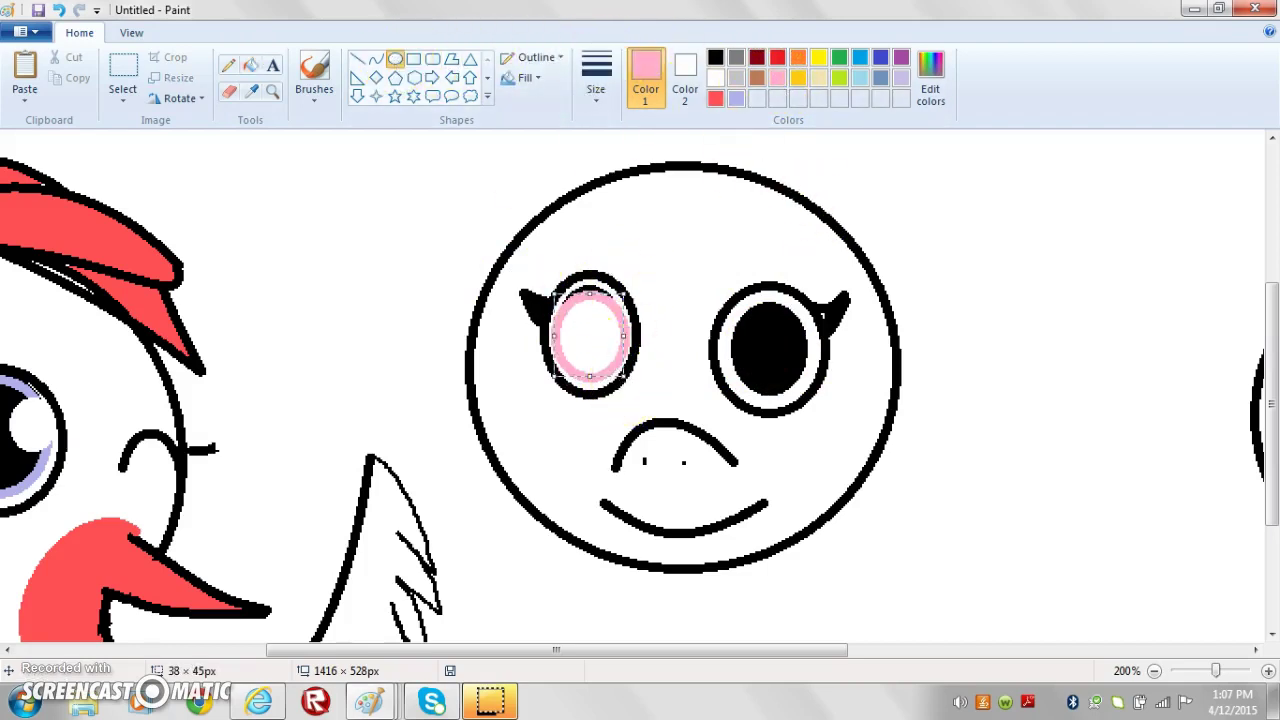
{"action": "left_click", "coordinate": [716, 58]}
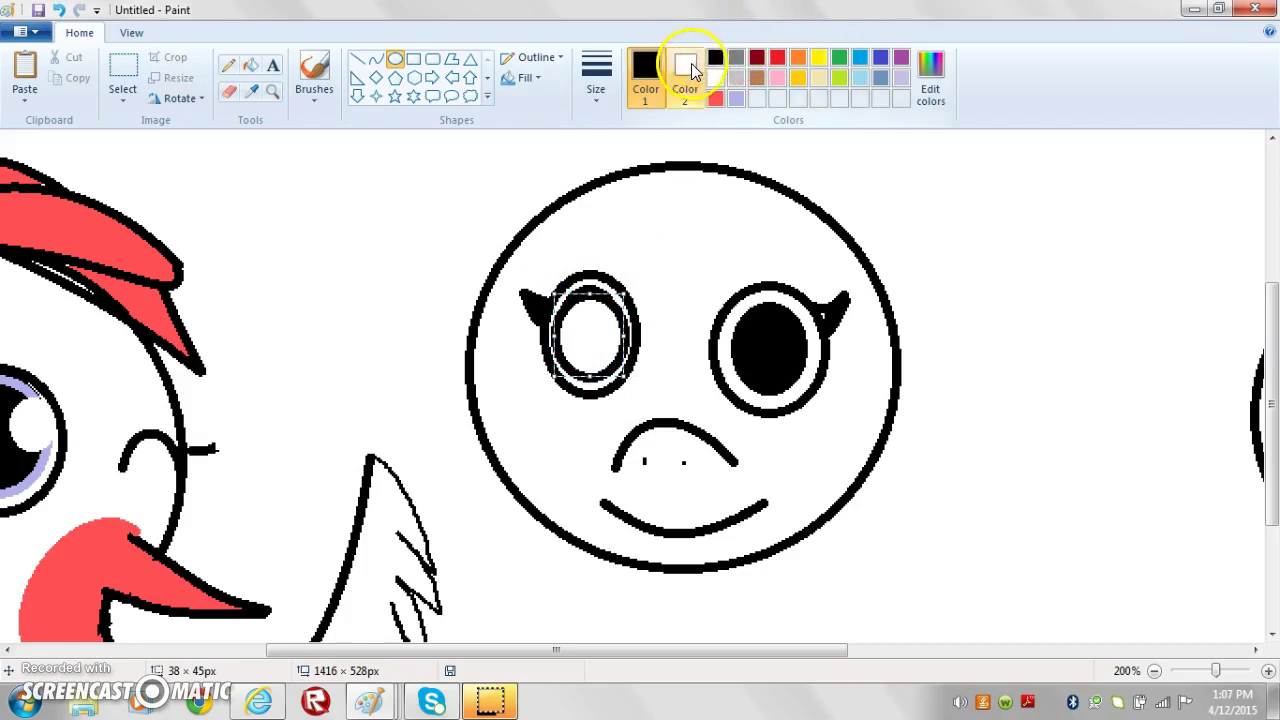
{"action": "left_click", "coordinate": [688, 70]}
{"action": "left_click", "coordinate": [716, 58]}
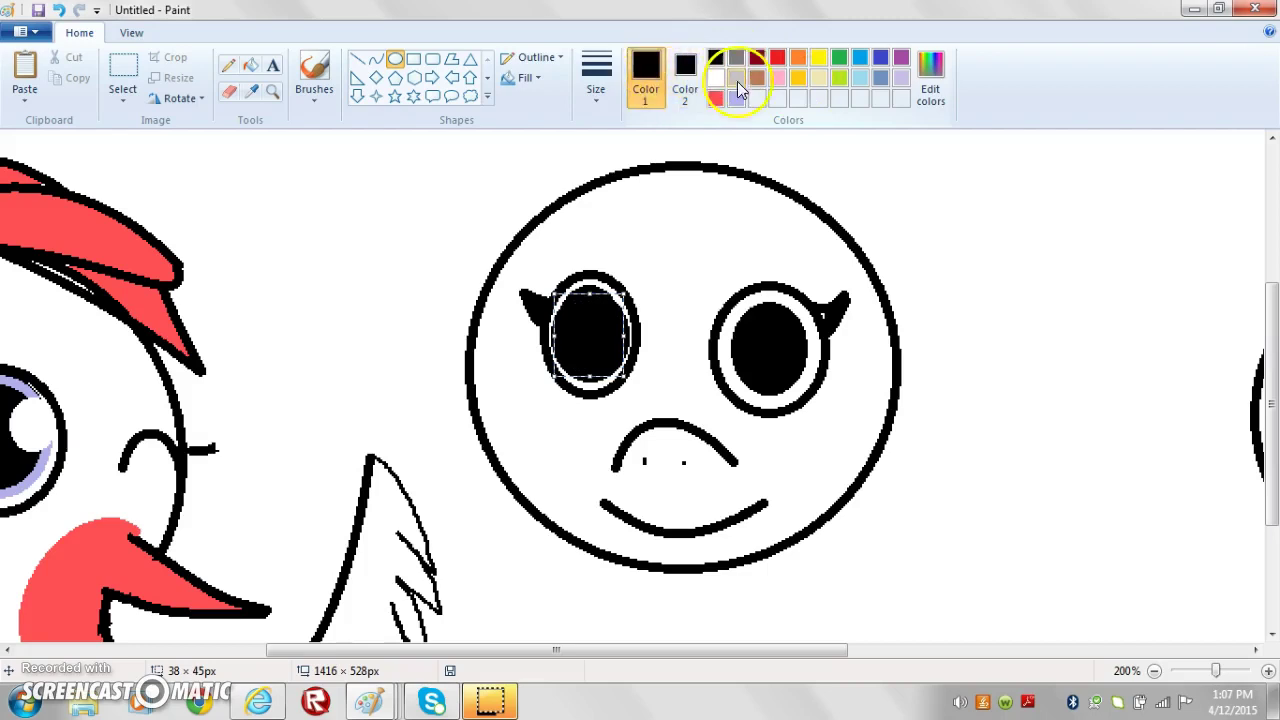
{"action": "left_click", "coordinate": [777, 78]}
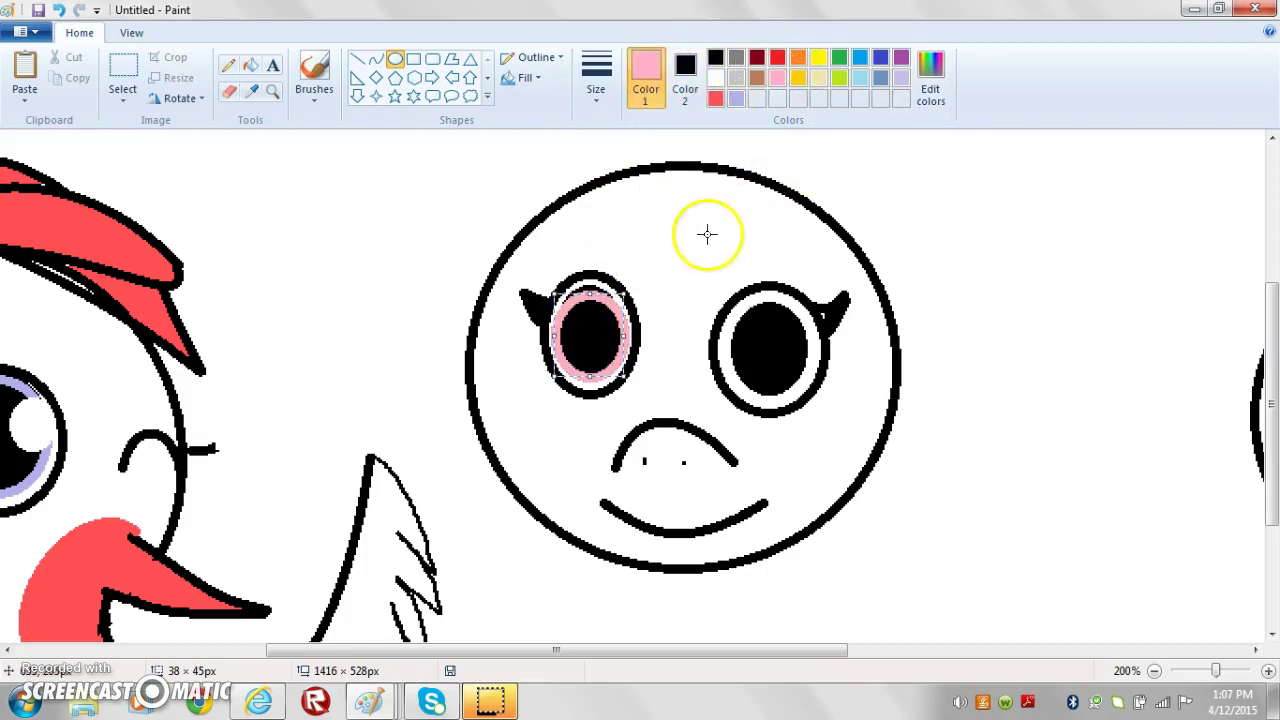
Stretch the pink oval around the left pupil to 38 × 49 px and draw a matching pink oval around the right pupil.
{"action": "left_click_drag", "start_coordinate": [592, 287], "coordinate": [590, 284]}
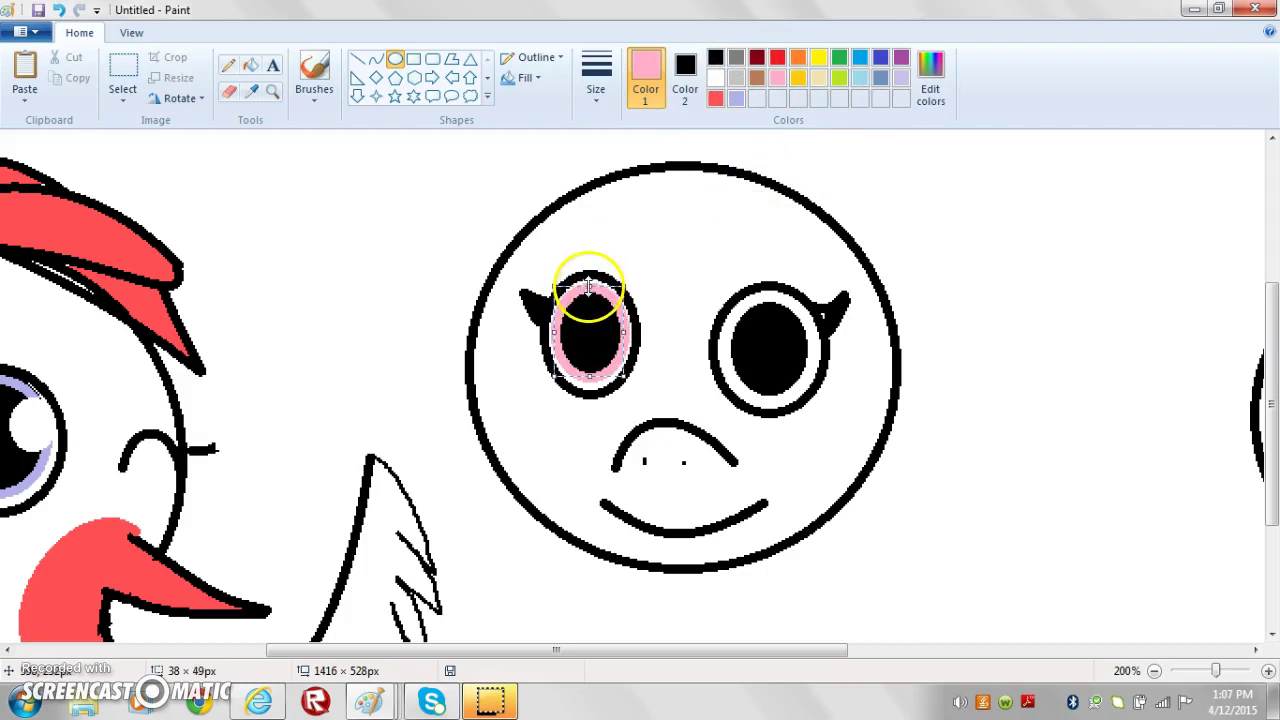
{"action": "mouse_move", "coordinate": [745, 302]}
{"action": "left_mouse_down"}
{"action": "mouse_move", "coordinate": [795, 388]}
{"action": "mouse_move", "coordinate": [823, 396]}
{"action": "mouse_move", "coordinate": [773, 359]}
{"action": "left_mouse_up"}
{"action": "left_click", "coordinate": [655, 310]}
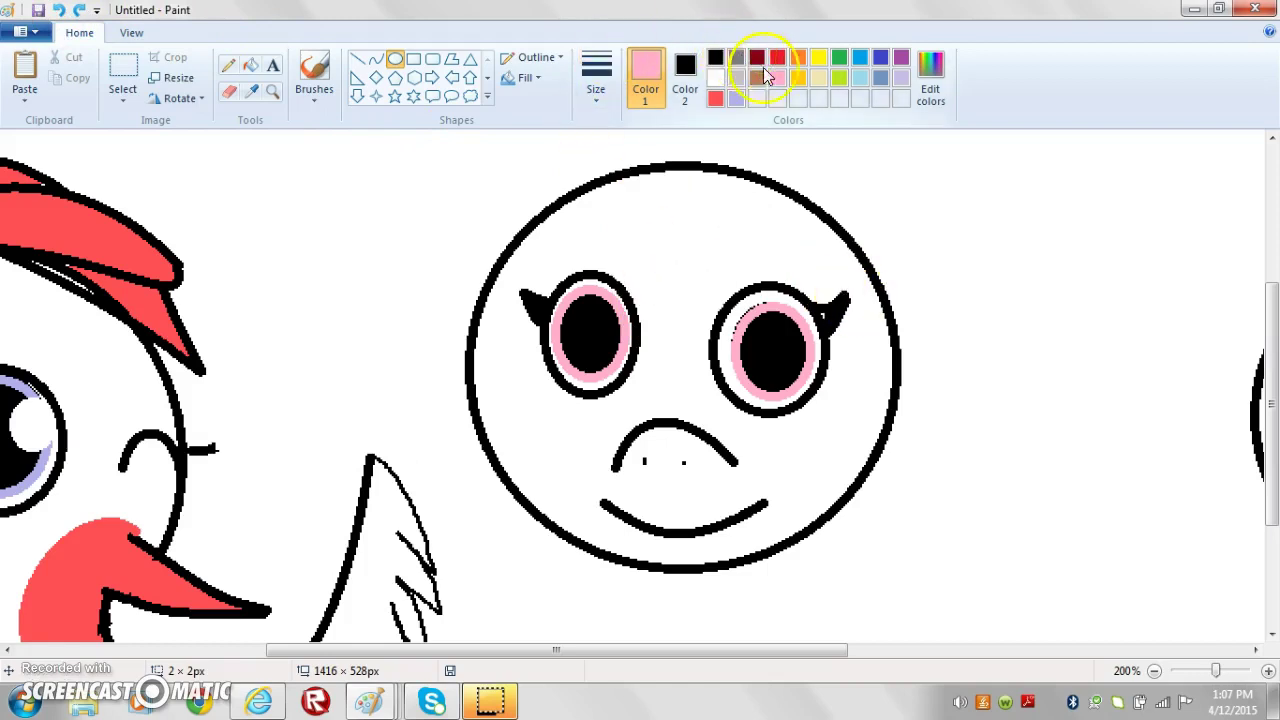
With black as the first colour and white as the second, draw a pointed ear with a short inner curve at the head's upper right.
{"action": "left_click", "coordinate": [692, 72]}
{"action": "left_click", "coordinate": [714, 77]}
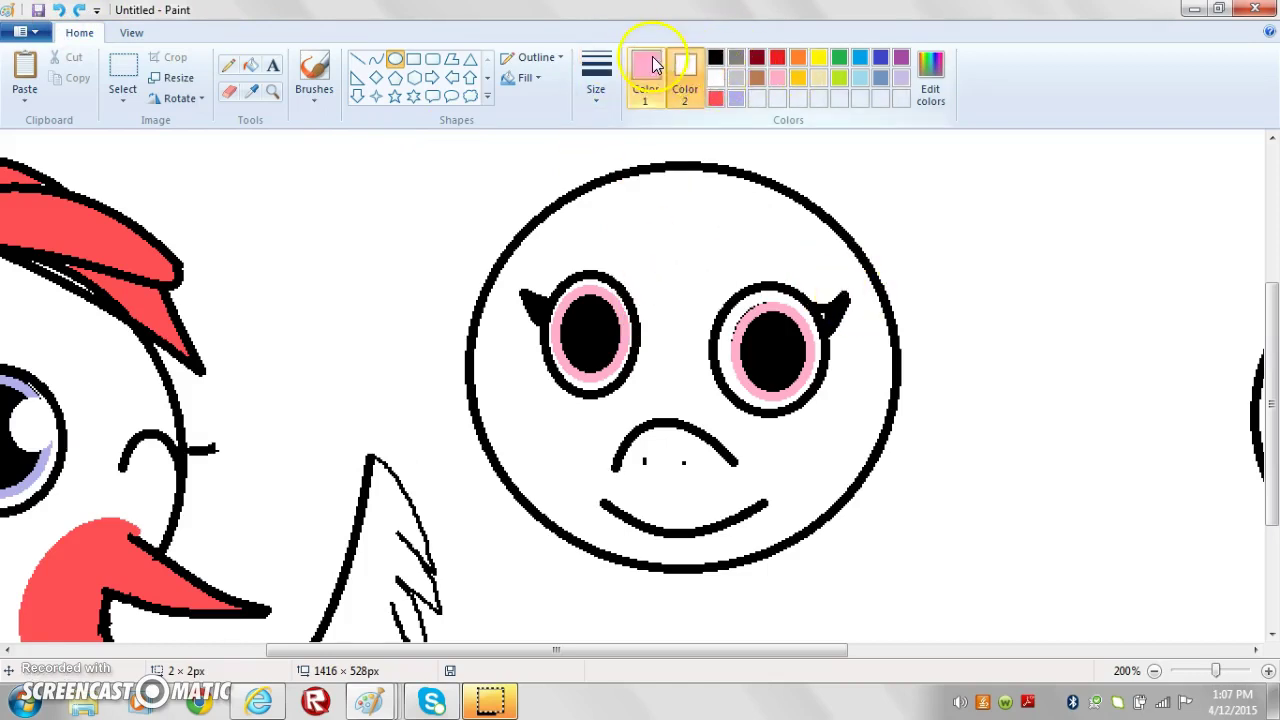
{"action": "left_click", "coordinate": [650, 65]}
{"action": "left_click_drag", "start_coordinate": [1270, 412], "coordinate": [1268, 375]}
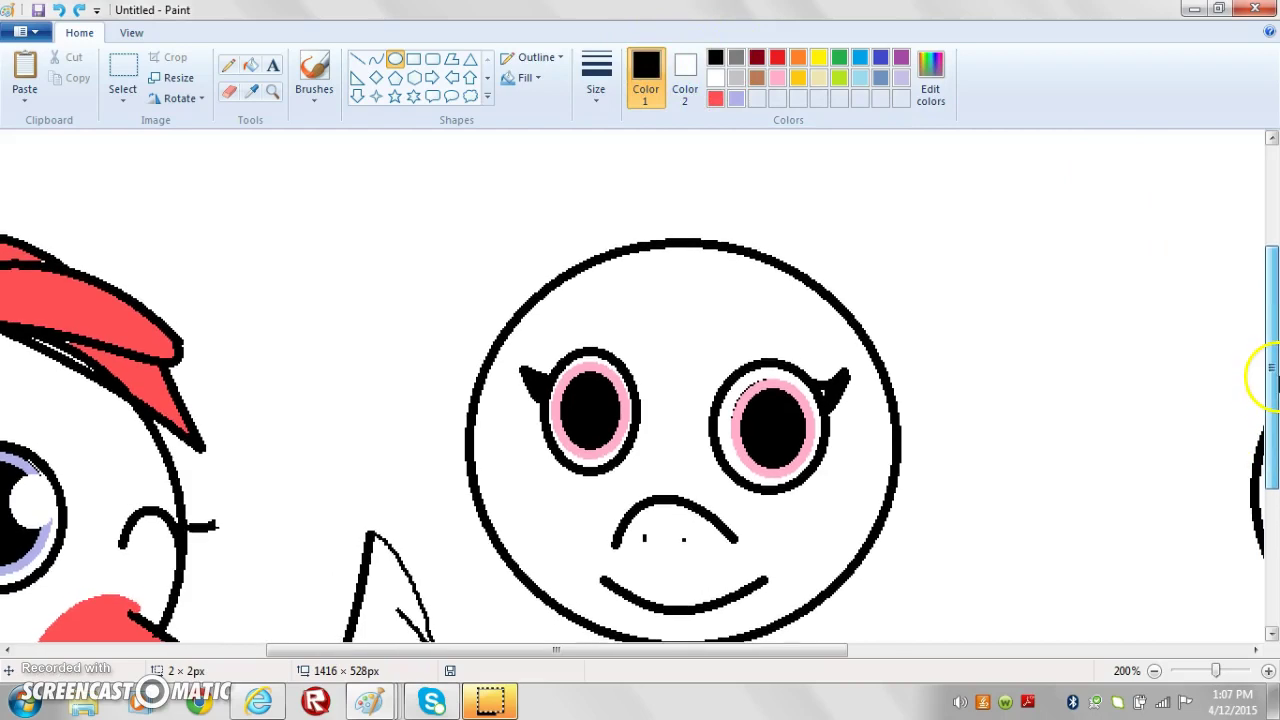
{"action": "left_click", "coordinate": [376, 61]}
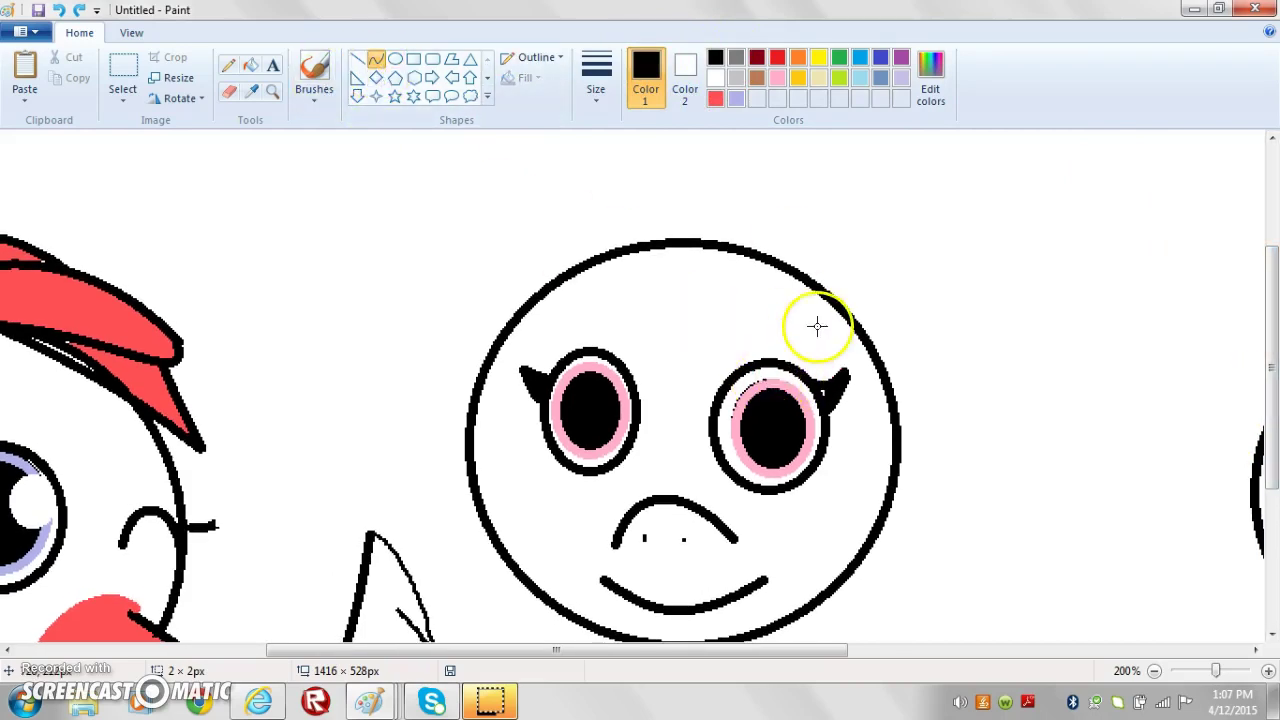
{"action": "mouse_move", "coordinate": [830, 288]}
{"action": "left_mouse_down"}
{"action": "mouse_move", "coordinate": [938, 222]}
{"action": "mouse_move", "coordinate": [892, 456]}
{"action": "left_mouse_up"}
{"action": "left_click", "coordinate": [898, 245]}
{"action": "left_click", "coordinate": [803, 191]}
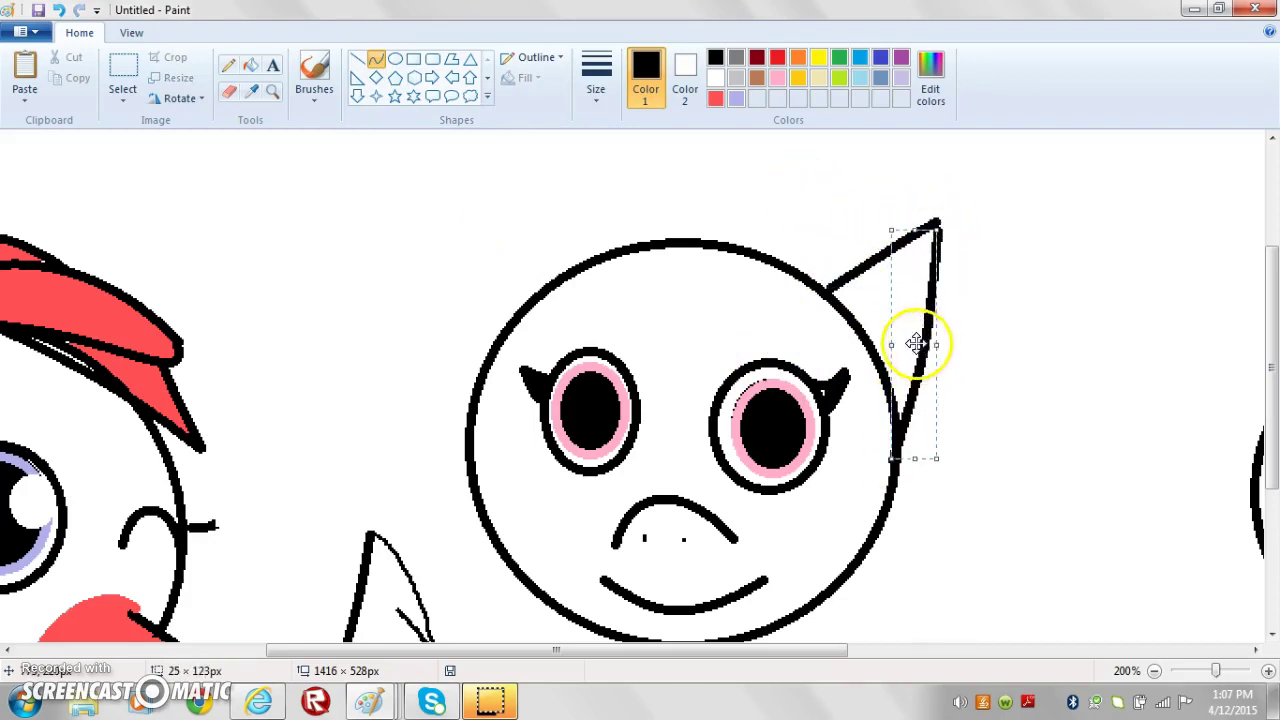
{"action": "left_click_drag", "start_coordinate": [850, 292], "coordinate": [895, 307]}
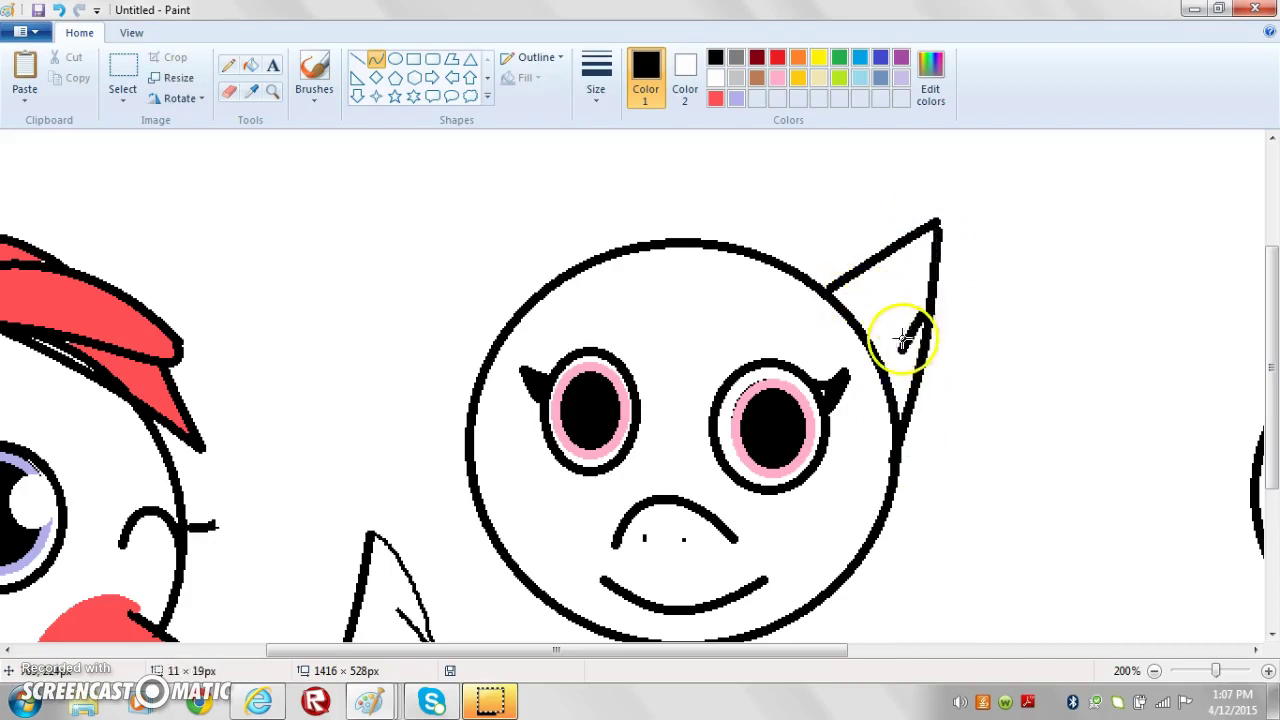
{"action": "mouse_move", "coordinate": [884, 376]}
{"action": "left_mouse_down"}
{"action": "mouse_move", "coordinate": [918, 304]}
{"action": "mouse_move", "coordinate": [903, 337]}
{"action": "left_mouse_up"}
Draw a matching pointed black ear outline at the head's upper left.
{"action": "mouse_move", "coordinate": [545, 290]}
{"action": "left_mouse_down"}
{"action": "mouse_move", "coordinate": [500, 280]}
{"action": "mouse_move", "coordinate": [408, 205]}
{"action": "mouse_move", "coordinate": [385, 204]}
{"action": "mouse_move", "coordinate": [464, 467]}
{"action": "left_mouse_up"}
{"action": "left_click", "coordinate": [444, 231]}
{"action": "left_click_drag", "start_coordinate": [456, 440], "coordinate": [436, 400]}
Draw two black curves from the underside of the head down to the canvas edge as the sides of the body.
{"action": "left_click_drag", "start_coordinate": [1270, 414], "coordinate": [1270, 540]}
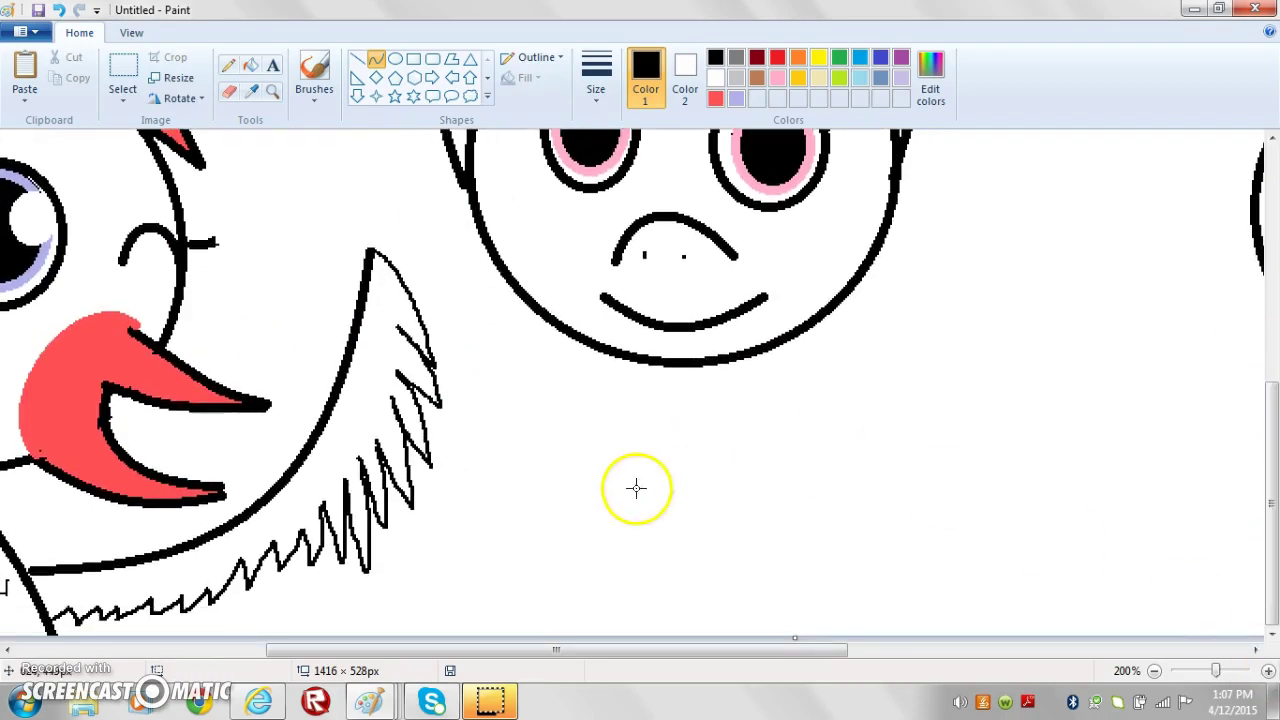
{"action": "left_click_drag", "start_coordinate": [620, 352], "coordinate": [586, 406]}
{"action": "left_click", "coordinate": [587, 431]}
{"action": "left_click_drag", "start_coordinate": [817, 320], "coordinate": [886, 657]}
{"action": "left_click", "coordinate": [849, 500]}
{"action": "left_click", "coordinate": [860, 494]}
{"action": "left_click", "coordinate": [580, 525]}
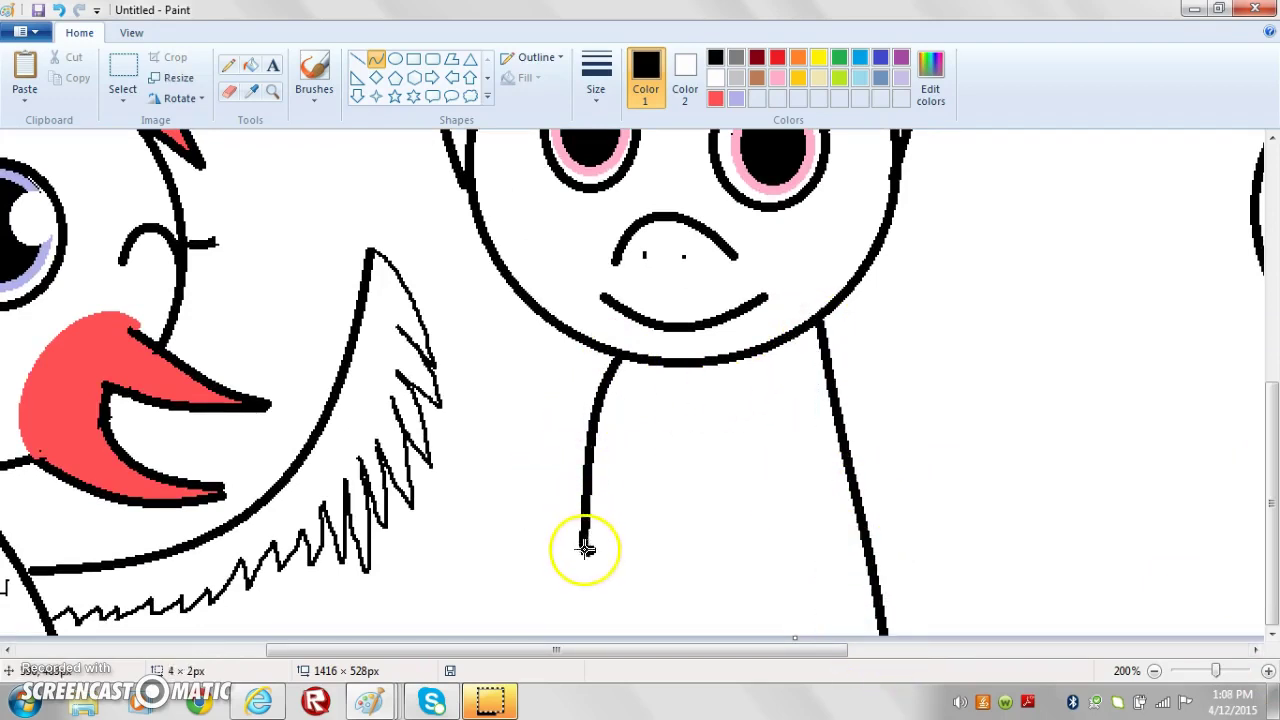
{"action": "left_click_drag", "start_coordinate": [581, 540], "coordinate": [563, 663]}
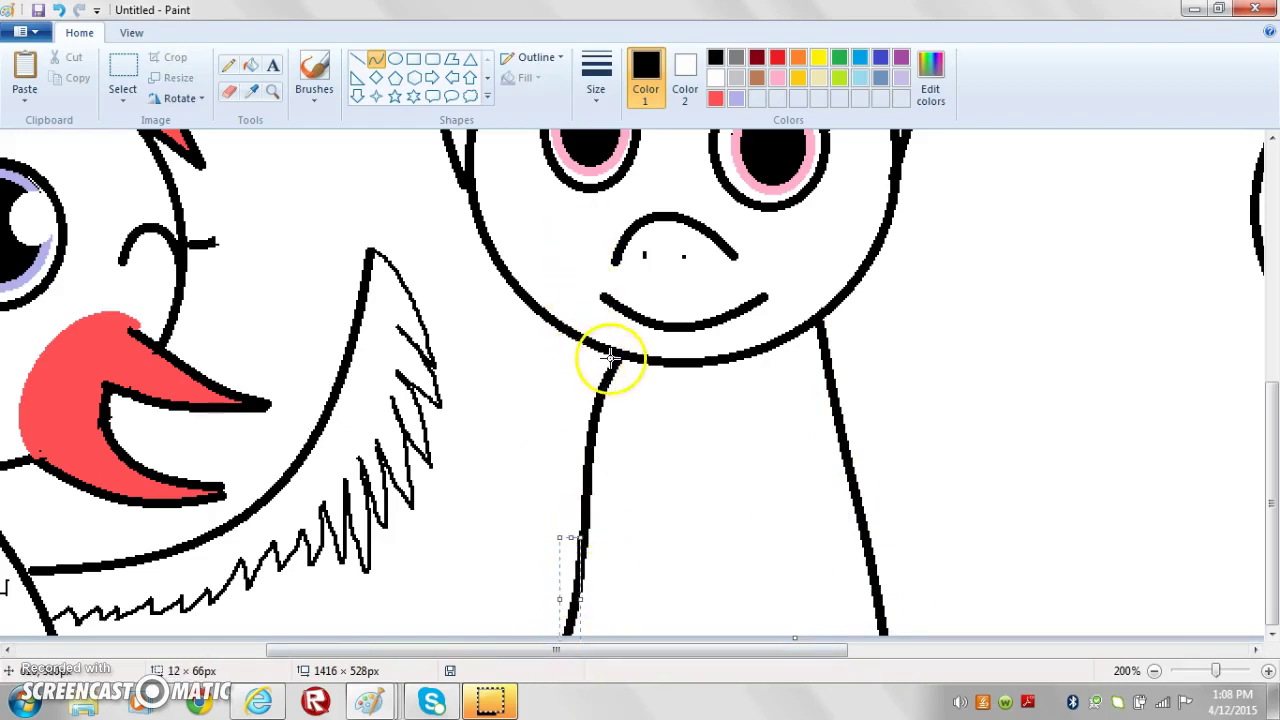
Draw the outer curve of a lowered arm left of the body and outline a raised, flat-ended arm on its right.
{"action": "left_click_drag", "start_coordinate": [614, 364], "coordinate": [457, 669]}
{"action": "mouse_move", "coordinate": [459, 612]}
{"action": "left_mouse_down"}
{"action": "mouse_move", "coordinate": [531, 360]}
{"action": "mouse_move", "coordinate": [450, 441]}
{"action": "left_mouse_up"}
{"action": "left_click_drag", "start_coordinate": [831, 380], "coordinate": [951, 346]}
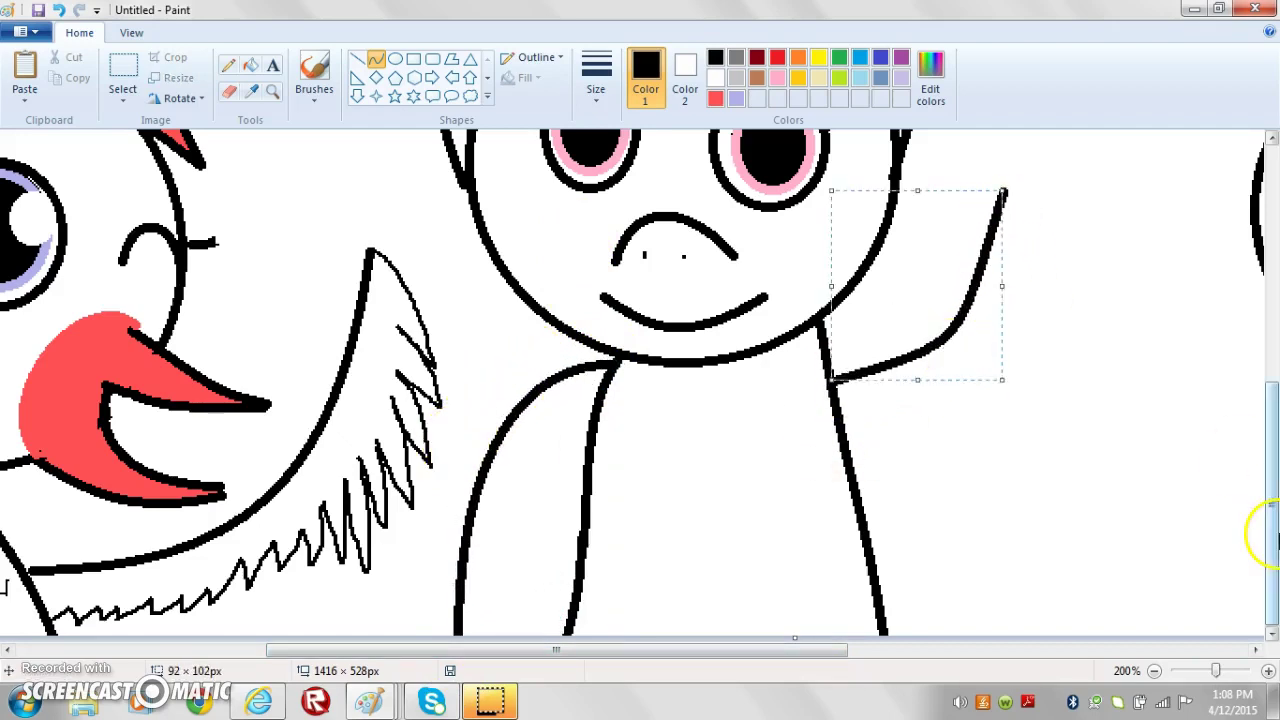
{"action": "left_click_drag", "start_coordinate": [1260, 528], "coordinate": [1265, 450]}
{"action": "left_click_drag", "start_coordinate": [1003, 350], "coordinate": [1059, 578]}
{"action": "left_click", "coordinate": [1014, 194]}
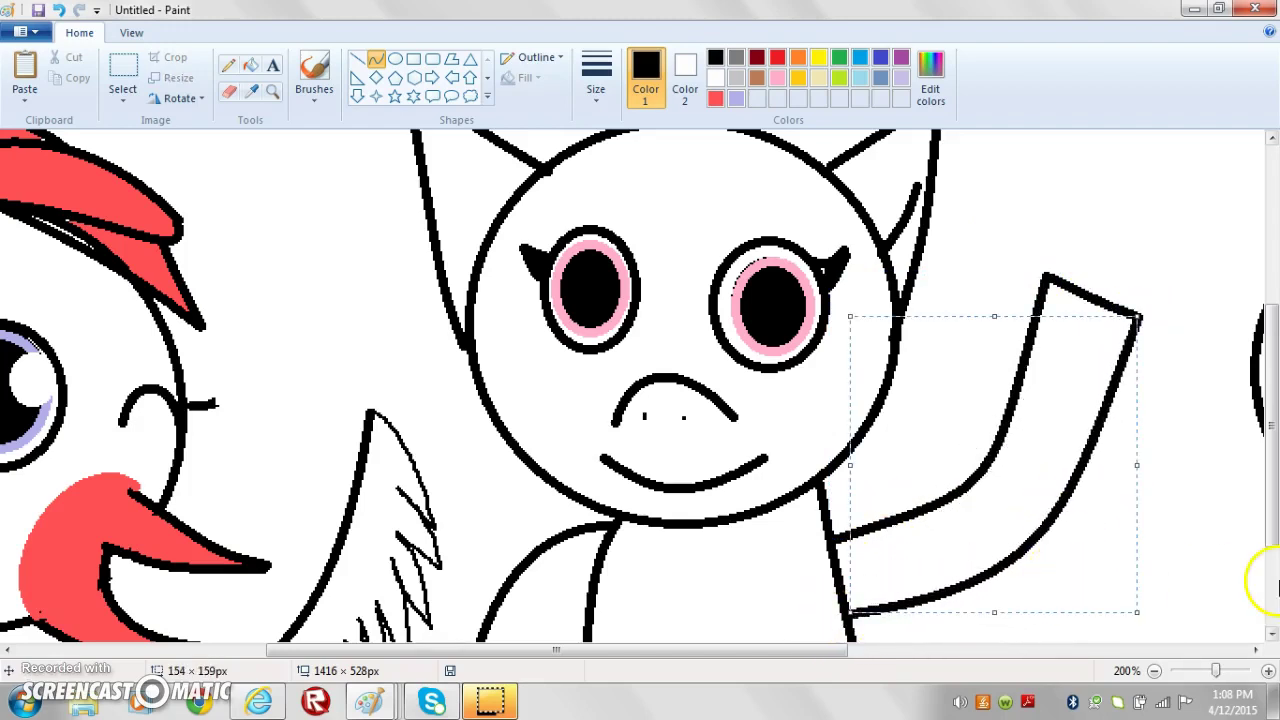
{"action": "left_click_drag", "start_coordinate": [1274, 493], "coordinate": [1274, 489]}
{"action": "left_click", "coordinate": [932, 210]}
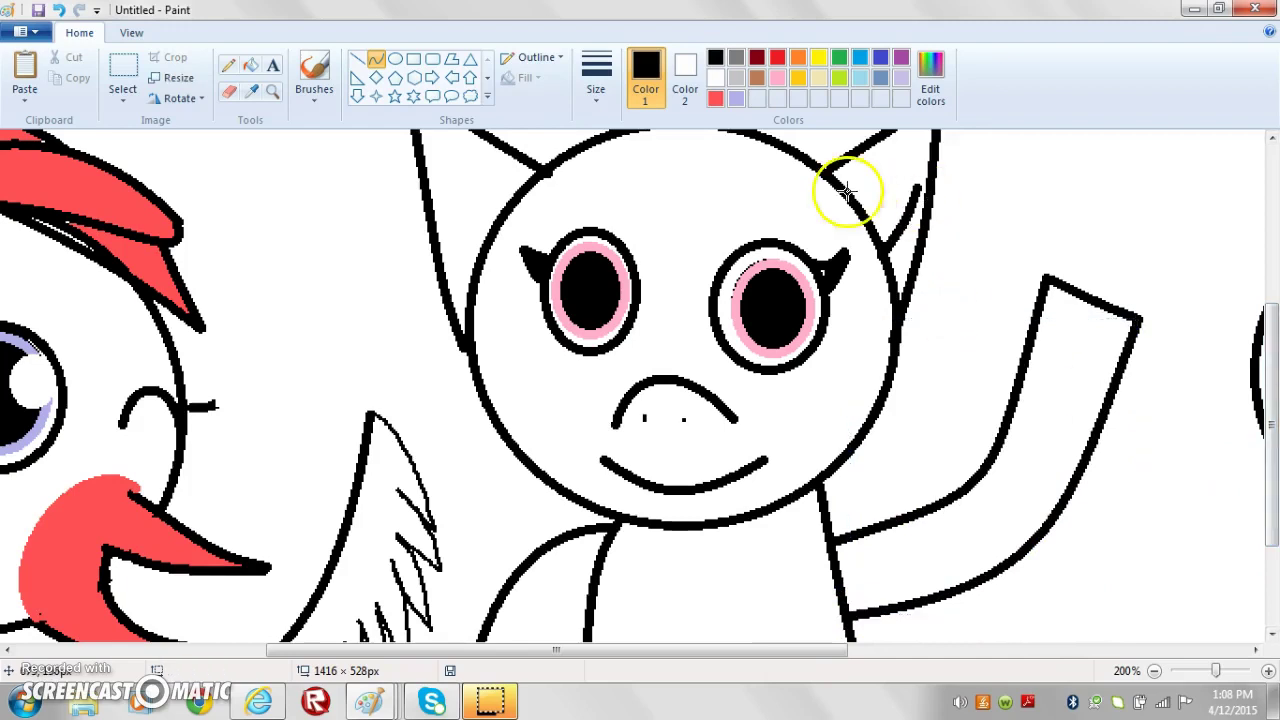
Fill the second character's head, ears, body and both arms with green.
{"action": "left_click", "coordinate": [250, 65]}
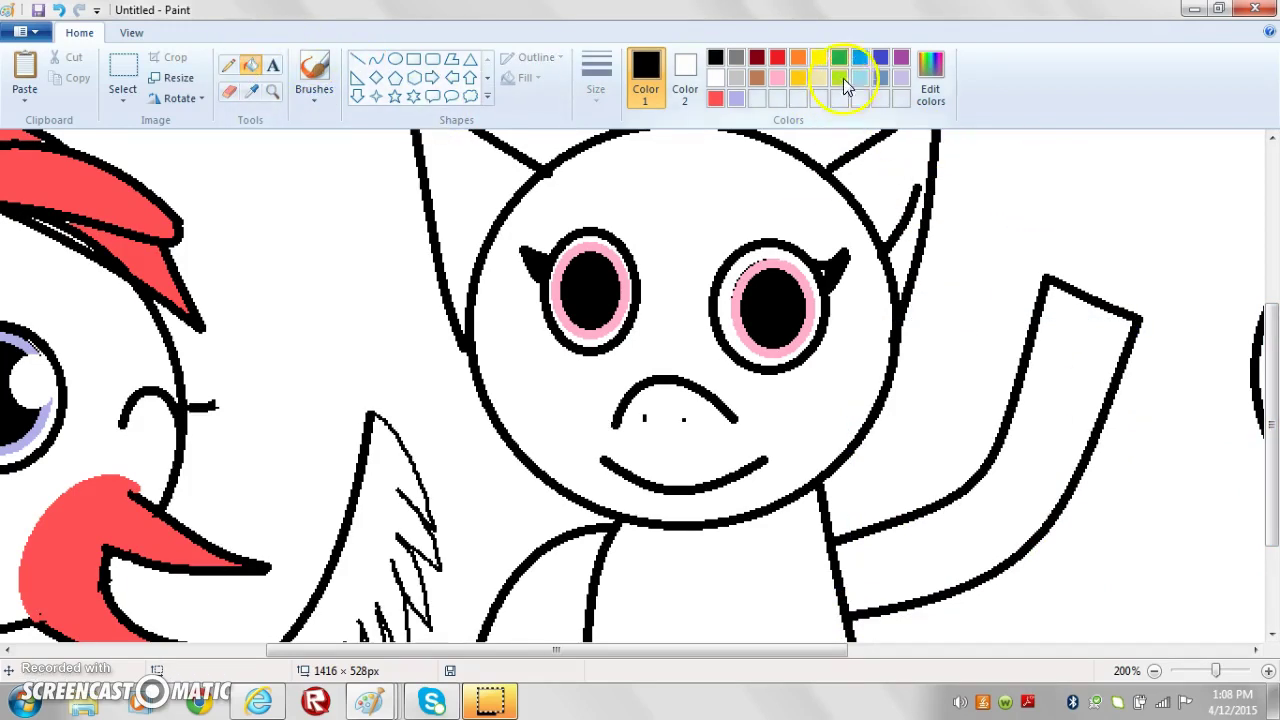
{"action": "left_click", "coordinate": [648, 243]}
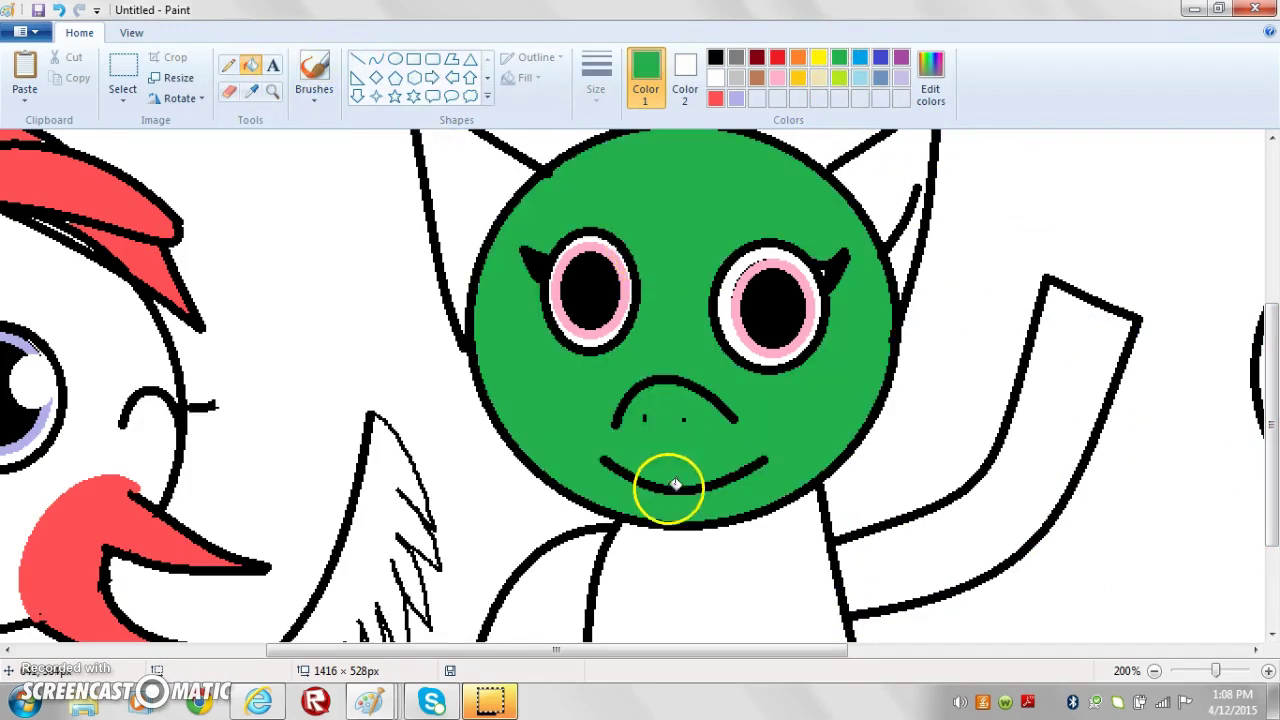
{"action": "left_click", "coordinate": [505, 190]}
{"action": "left_click", "coordinate": [920, 178]}
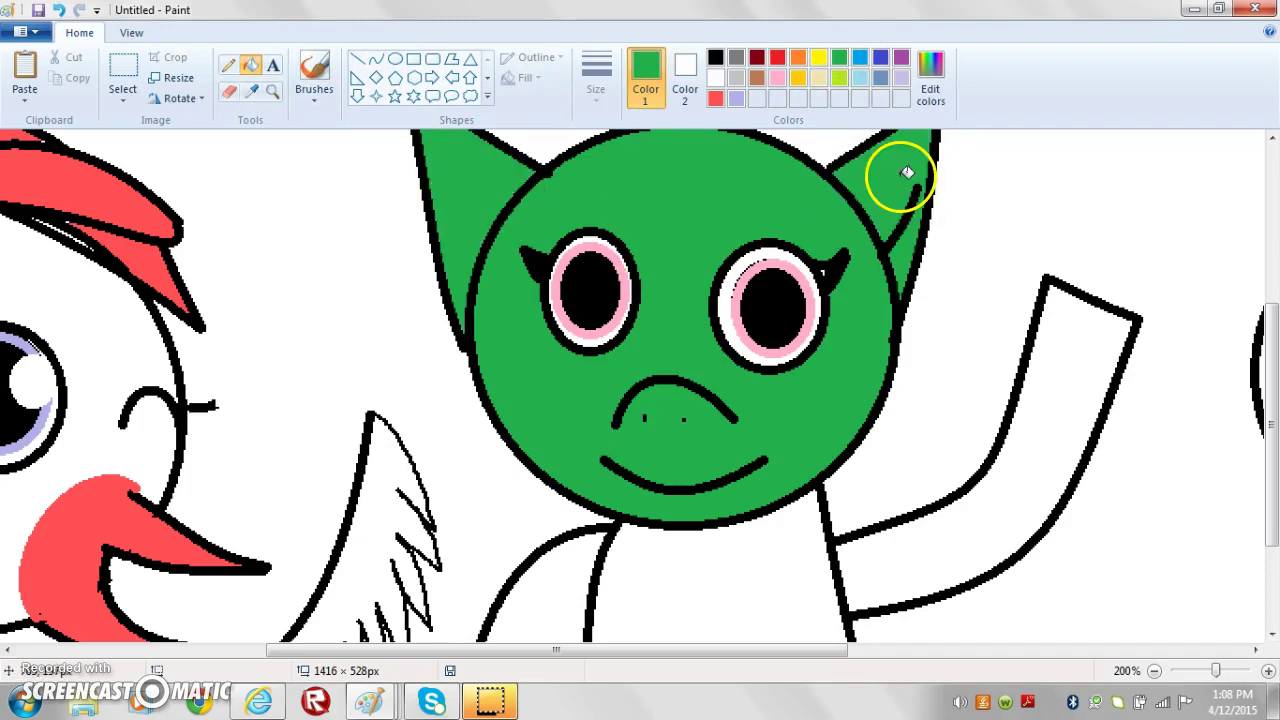
{"action": "left_click", "coordinate": [923, 531]}
{"action": "left_click", "coordinate": [711, 560]}
{"action": "left_click", "coordinate": [557, 562]}
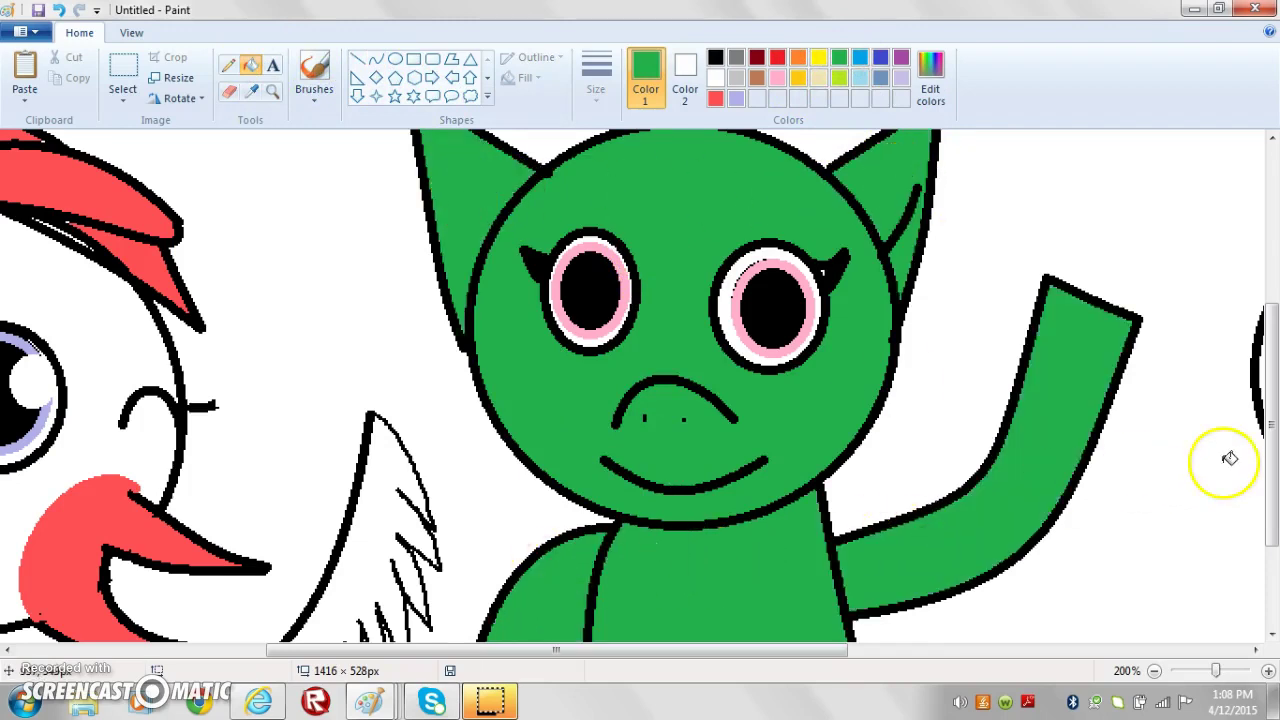
Define a darker lime (Red 164, Green 210, Blue 23) and draw a diagonal fringe line across the face and a hair arc over the head.
{"action": "left_click", "coordinate": [920, 100]}
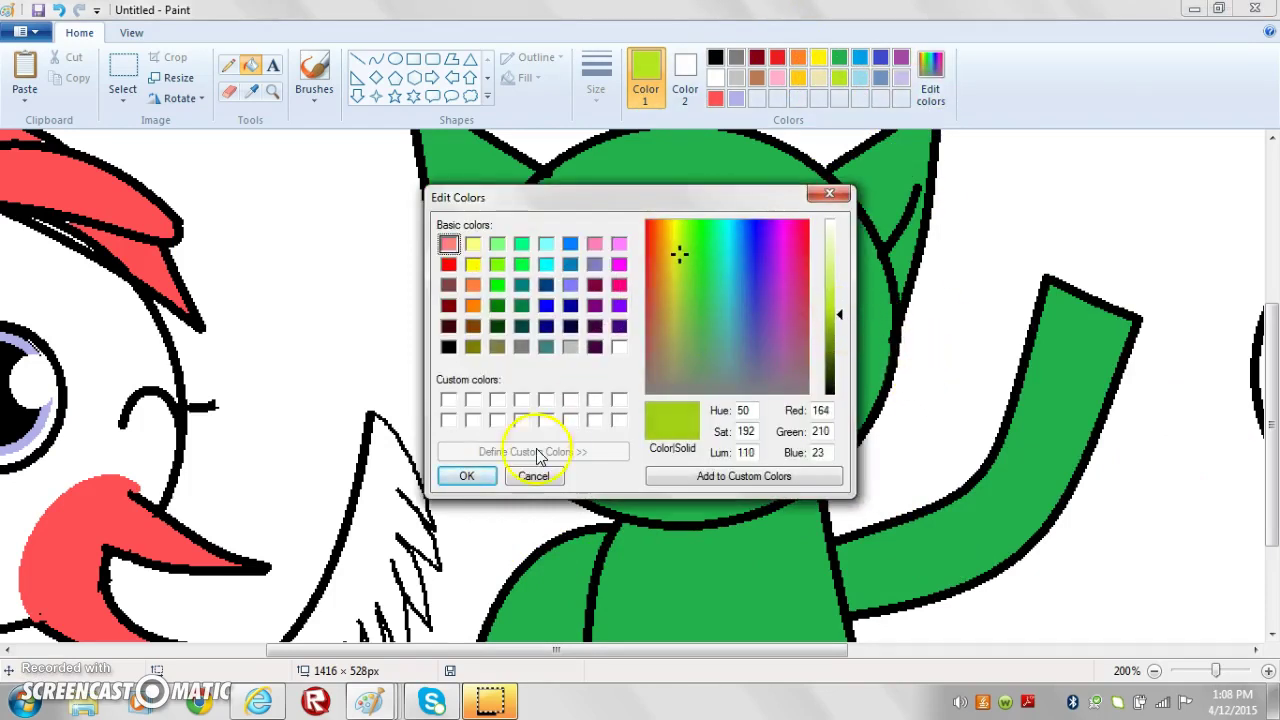
{"action": "left_click", "coordinate": [467, 476]}
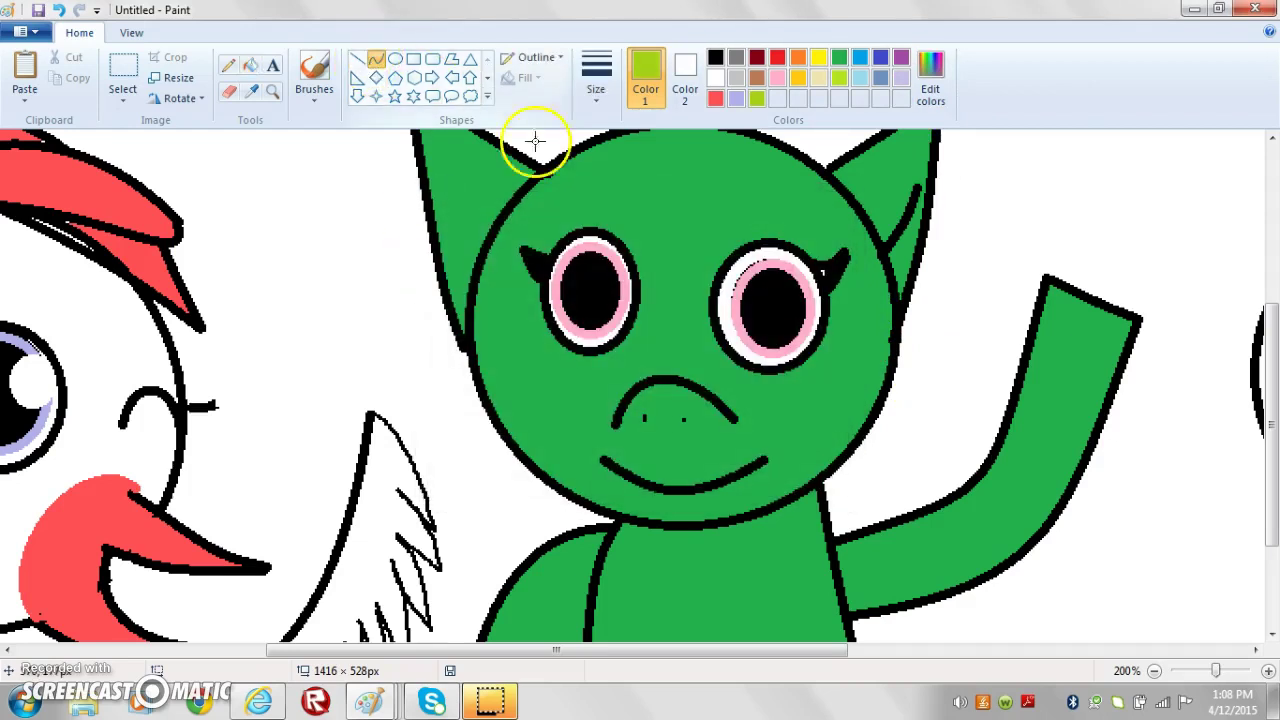
{"action": "left_click_drag", "start_coordinate": [1270, 471], "coordinate": [1270, 430]}
{"action": "mouse_move", "coordinate": [526, 216]}
{"action": "left_mouse_down"}
{"action": "mouse_move", "coordinate": [766, 337]}
{"action": "mouse_move", "coordinate": [938, 447]}
{"action": "left_mouse_up"}
{"action": "left_click", "coordinate": [780, 368]}
{"action": "left_click", "coordinate": [495, 189]}
{"action": "mouse_move", "coordinate": [550, 219]}
{"action": "left_mouse_down"}
{"action": "mouse_move", "coordinate": [538, 219]}
{"action": "mouse_move", "coordinate": [951, 400]}
{"action": "mouse_move", "coordinate": [1037, 486]}
{"action": "mouse_move", "coordinate": [734, 234]}
{"action": "mouse_move", "coordinate": [591, 149]}
{"action": "mouse_move", "coordinate": [586, 129]}
{"action": "left_mouse_up"}
{"action": "left_click_drag", "start_coordinate": [834, 97], "coordinate": [857, 78]}
{"action": "left_click", "coordinate": [1149, 295]}
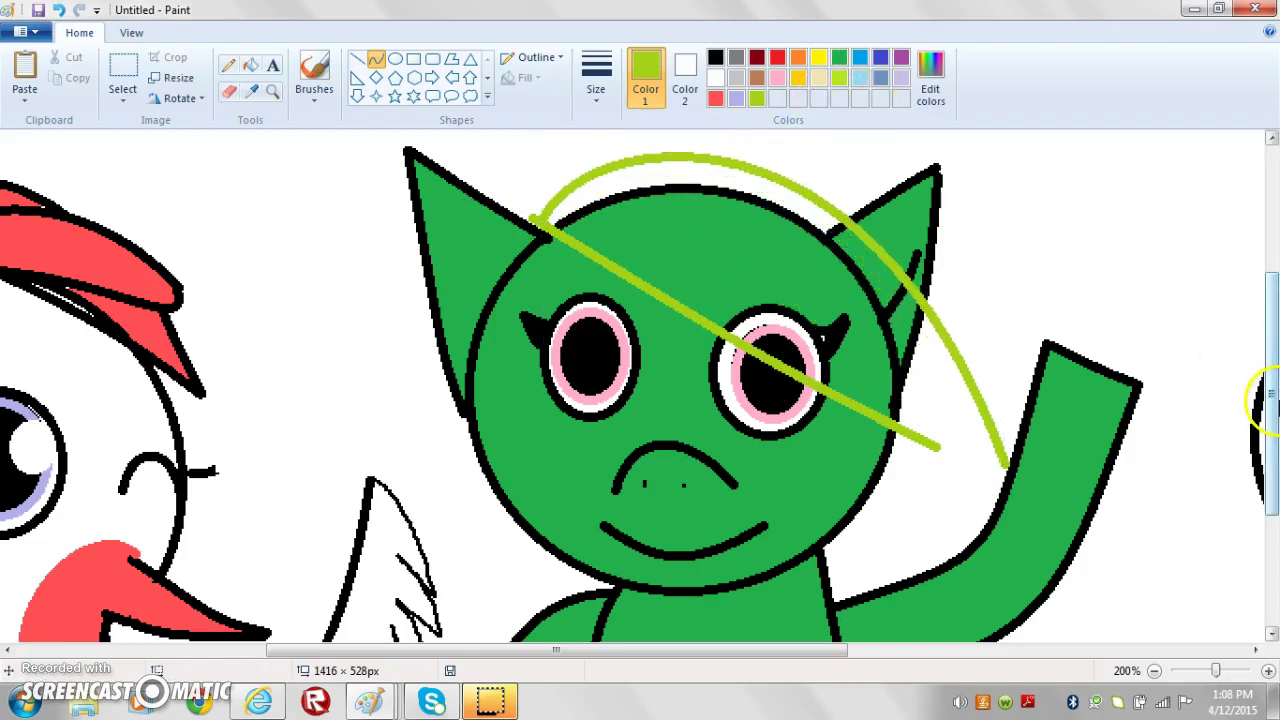
Draw a wavy darker-lime hair outline from beneath the raised arm down to the canvas edge.
{"action": "scroll", "coordinate": [1263, 400], "scroll_direction": "down", "scroll_amount": 4}
{"action": "mouse_move", "coordinate": [1049, 389]}
{"action": "left_mouse_down"}
{"action": "mouse_move", "coordinate": [1066, 566]}
{"action": "mouse_move", "coordinate": [1079, 576]}
{"action": "mouse_move", "coordinate": [1049, 526]}
{"action": "mouse_move", "coordinate": [1038, 462]}
{"action": "left_mouse_up"}
{"action": "mouse_move", "coordinate": [1040, 463]}
{"action": "left_mouse_down"}
{"action": "mouse_move", "coordinate": [1109, 491]}
{"action": "mouse_move", "coordinate": [1074, 491]}
{"action": "mouse_move", "coordinate": [1120, 502]}
{"action": "left_mouse_up"}
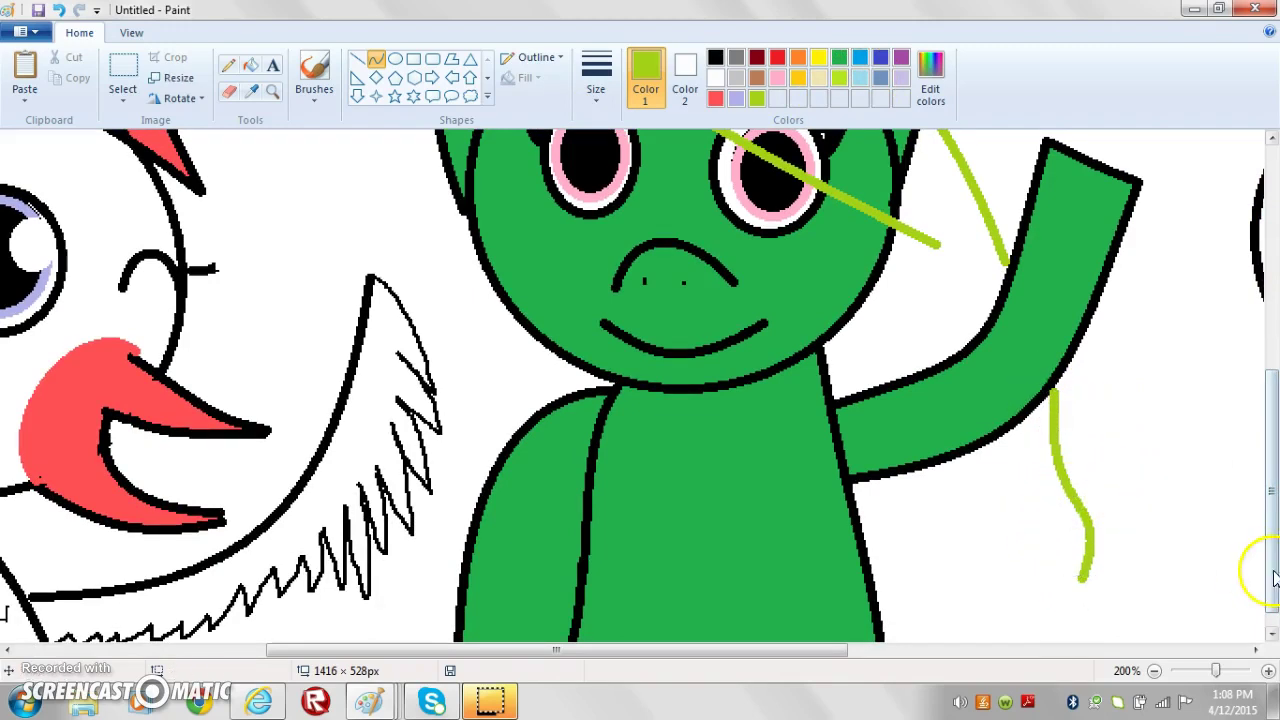
{"action": "left_click_drag", "start_coordinate": [1273, 574], "coordinate": [1268, 640]}
{"action": "left_click_drag", "start_coordinate": [1083, 551], "coordinate": [1109, 656]}
{"action": "mouse_move", "coordinate": [1083, 589]}
{"action": "left_mouse_down"}
{"action": "mouse_move", "coordinate": [1072, 591]}
{"action": "mouse_move", "coordinate": [1101, 595]}
{"action": "left_mouse_up"}
{"action": "left_click", "coordinate": [930, 540]}
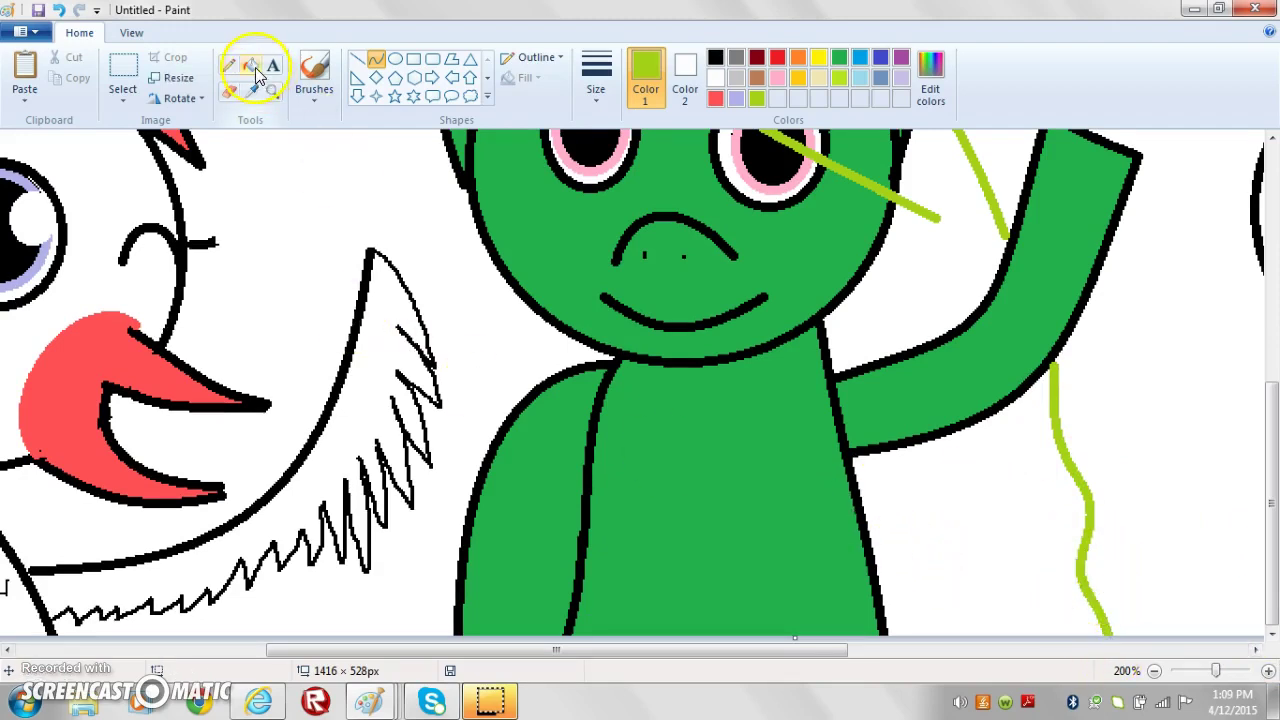
Fill the hair over the forehead, beside the face and beneath the raised arm with lime, covering the black outlines inside it.
{"action": "left_click", "coordinate": [947, 252]}
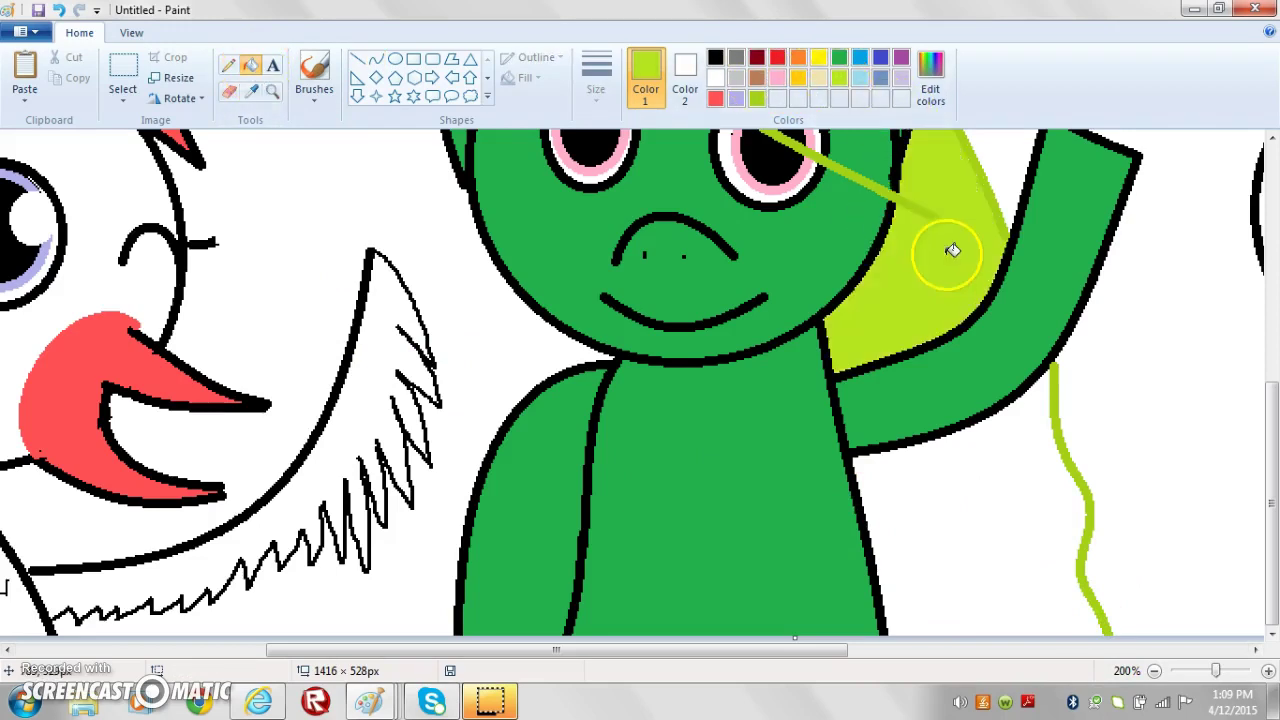
{"action": "scroll", "coordinate": [1105, 287], "scroll_direction": "up", "scroll_amount": 3}
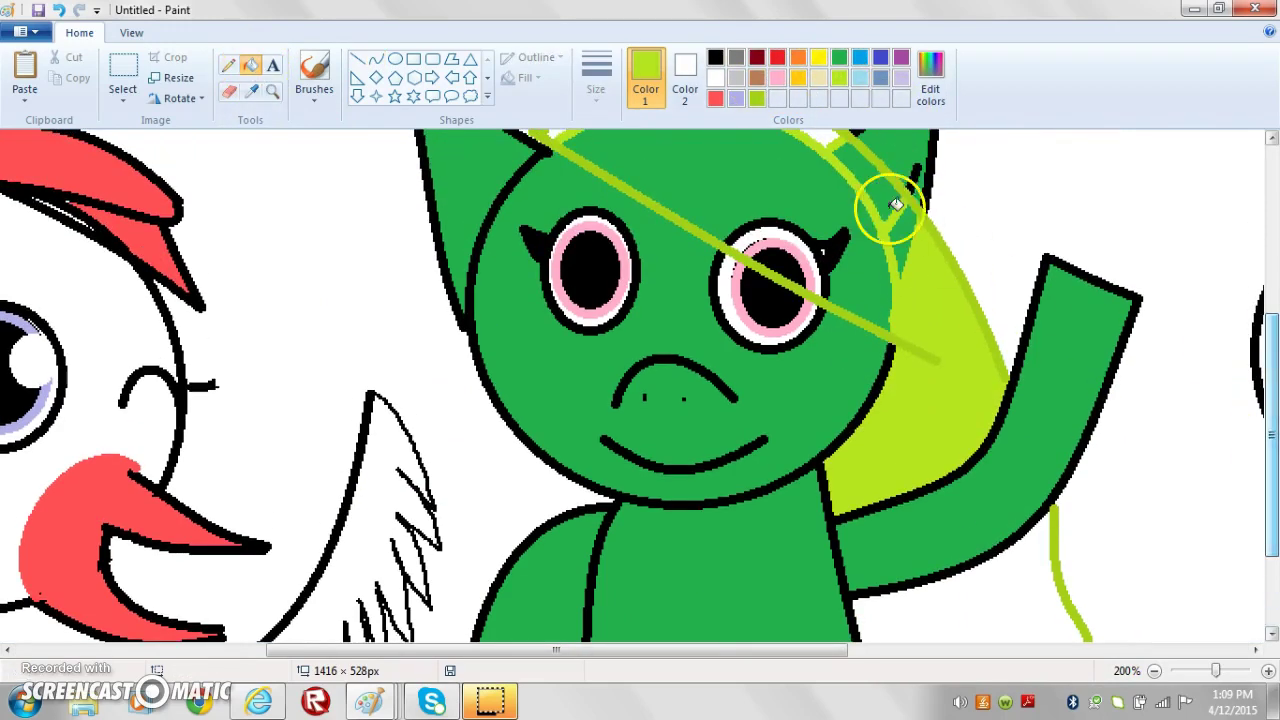
{"action": "left_click", "coordinate": [845, 218]}
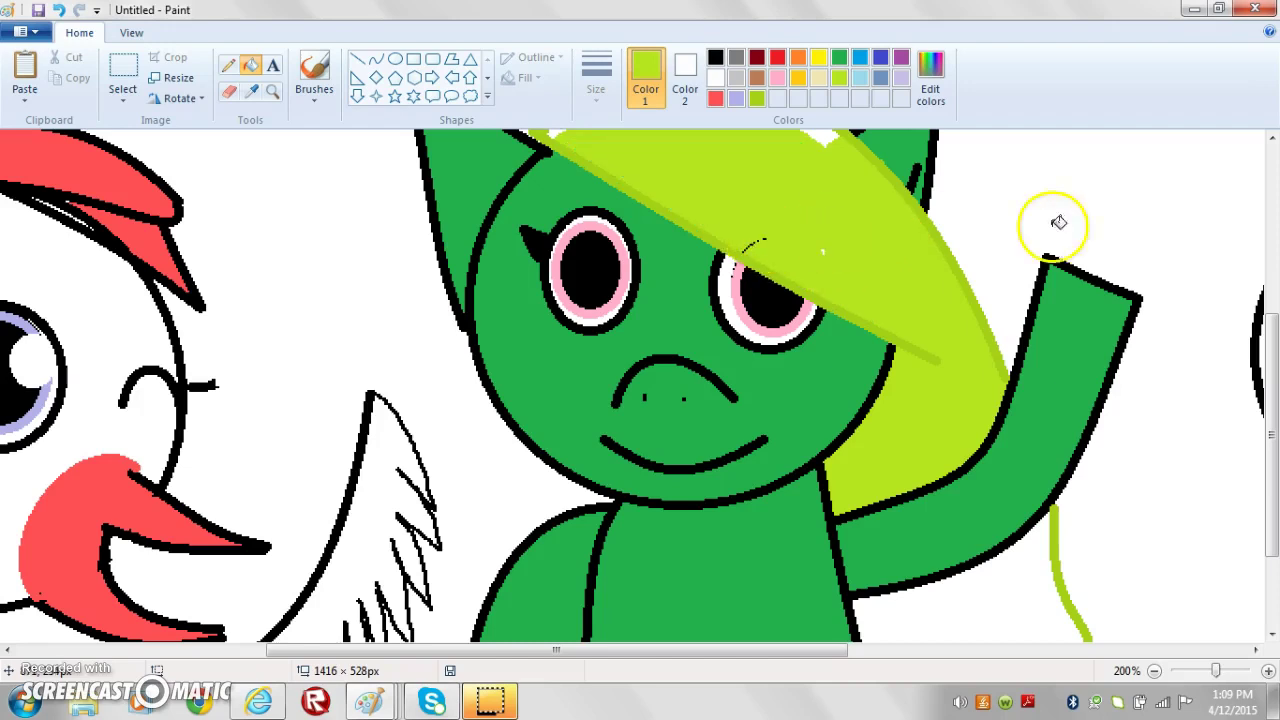
{"action": "mouse_move", "coordinate": [1270, 425]}
{"action": "left_mouse_down"}
{"action": "mouse_move", "coordinate": [1257, 334]}
{"action": "mouse_move", "coordinate": [1263, 362]}
{"action": "left_mouse_up"}
{"action": "left_click", "coordinate": [800, 258]}
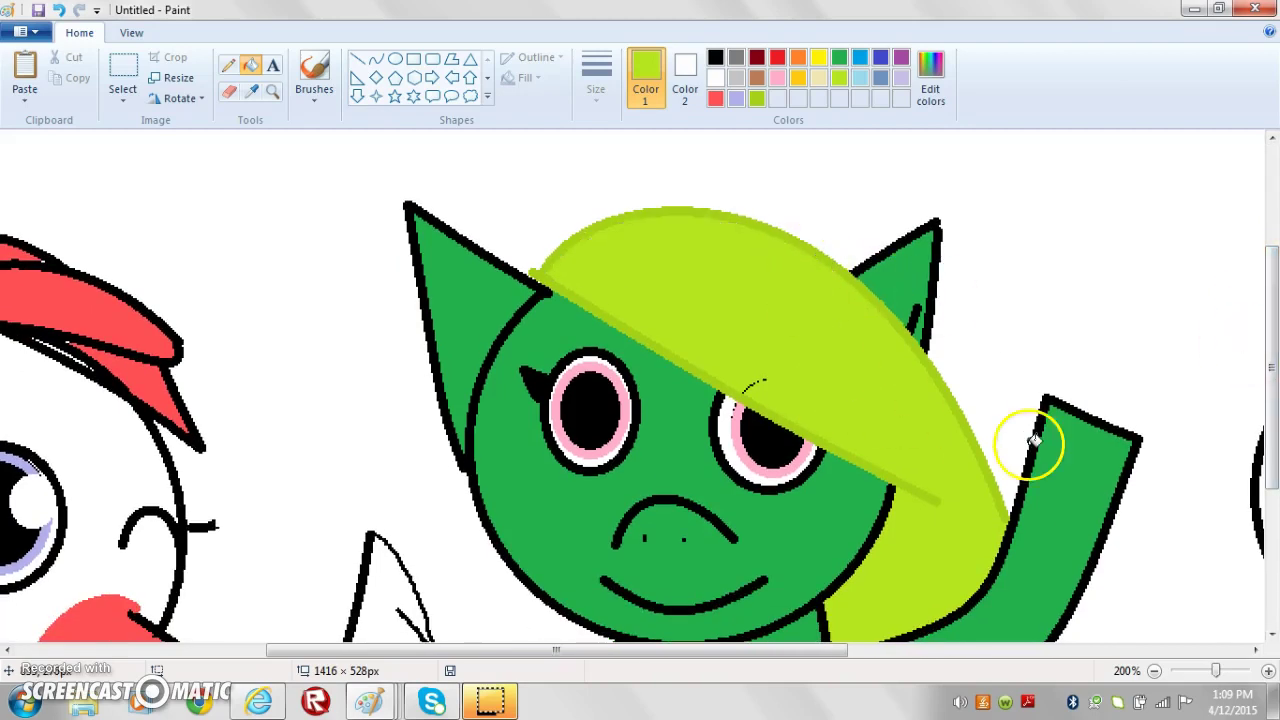
{"action": "mouse_move", "coordinate": [1262, 357]}
{"action": "left_mouse_down"}
{"action": "mouse_move", "coordinate": [1260, 508]}
{"action": "mouse_move", "coordinate": [1257, 200]}
{"action": "mouse_move", "coordinate": [1257, 371]}
{"action": "left_mouse_up"}
{"action": "left_click", "coordinate": [950, 486]}
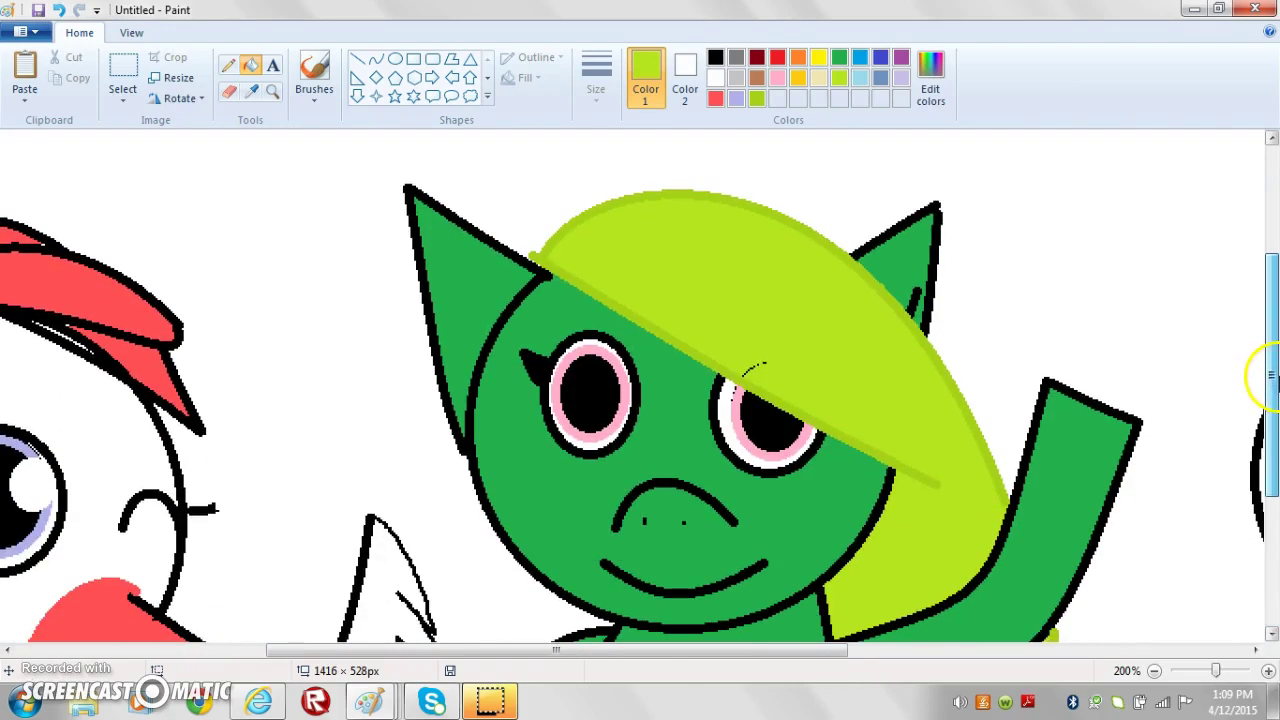
Draw a crescent-shaped hair lock in darker lime along the left cheek, from the ear's base to the chin.
{"action": "left_click", "coordinate": [376, 64]}
{"action": "scroll", "coordinate": [1262, 505], "scroll_direction": "down", "scroll_amount": 1}
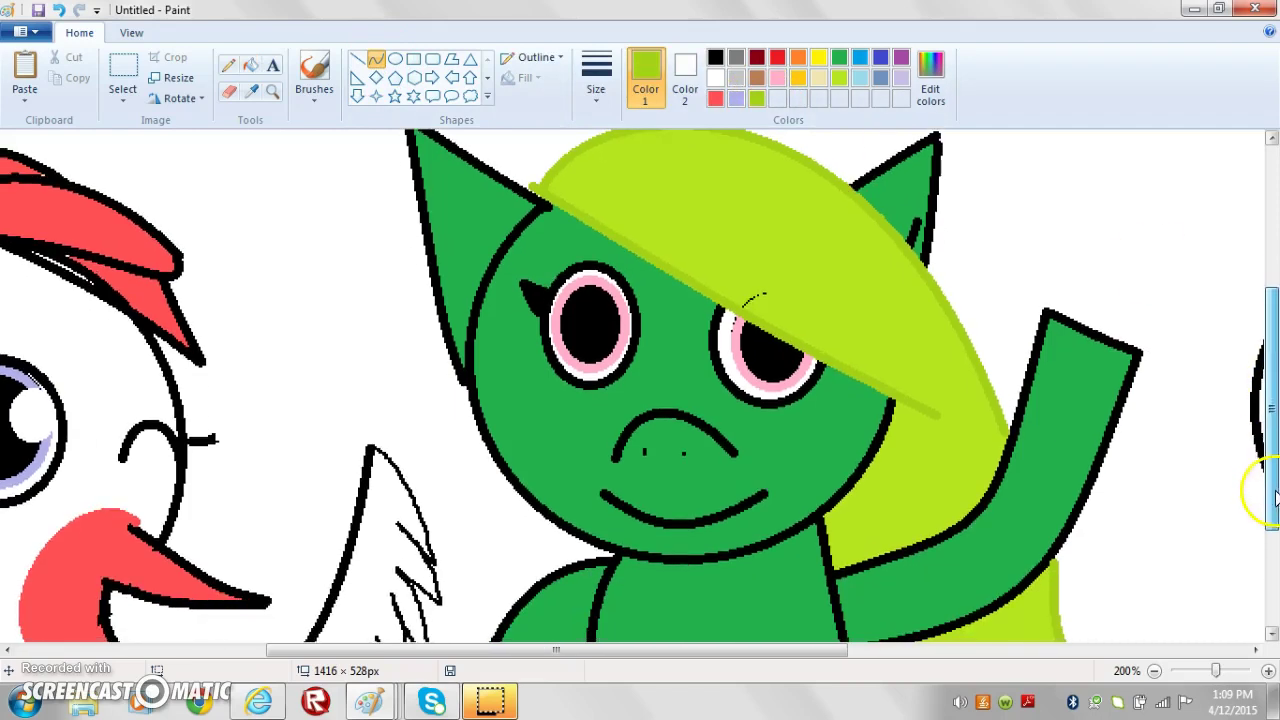
{"action": "left_click_drag", "start_coordinate": [466, 348], "coordinate": [573, 554]}
{"action": "left_click_drag", "start_coordinate": [540, 522], "coordinate": [483, 445]}
{"action": "left_click_drag", "start_coordinate": [571, 557], "coordinate": [410, 410]}
{"action": "left_click_drag", "start_coordinate": [303, 330], "coordinate": [347, 254]}
Try filling the hair lock by the left cheek with the darker lime, and undo the fill.
{"action": "left_click", "coordinate": [251, 64]}
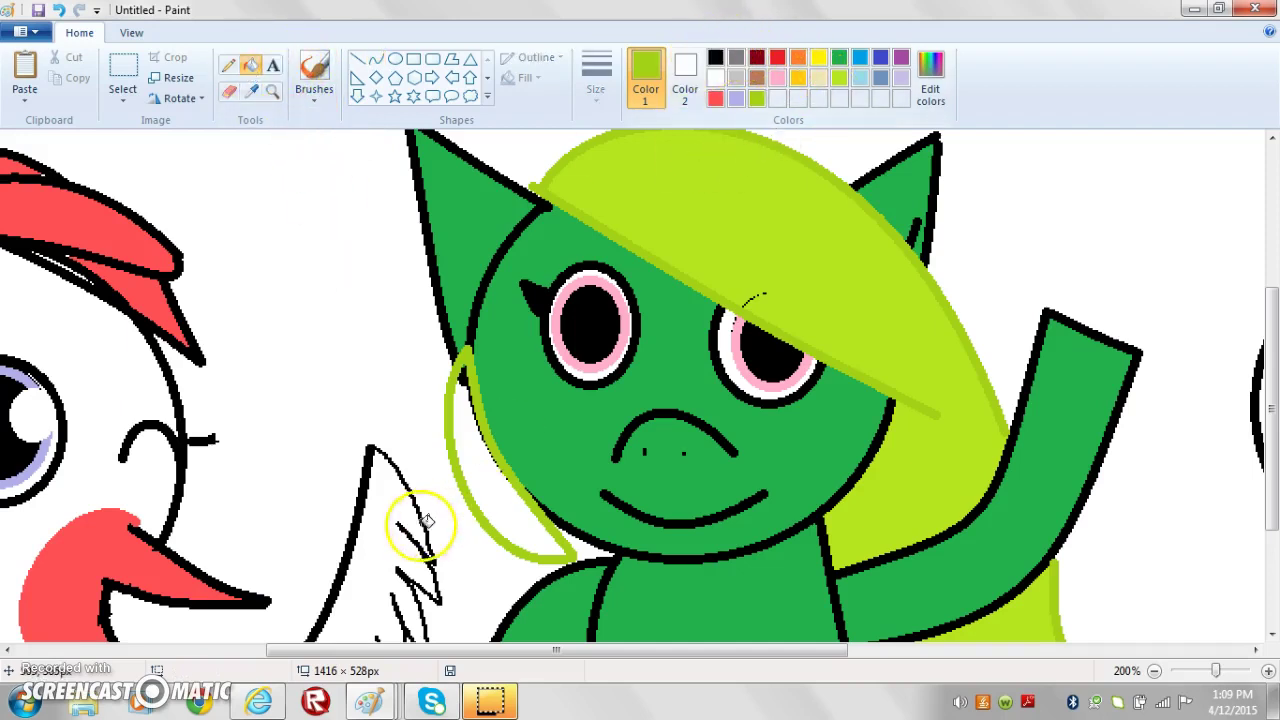
{"action": "left_click", "coordinate": [497, 491]}
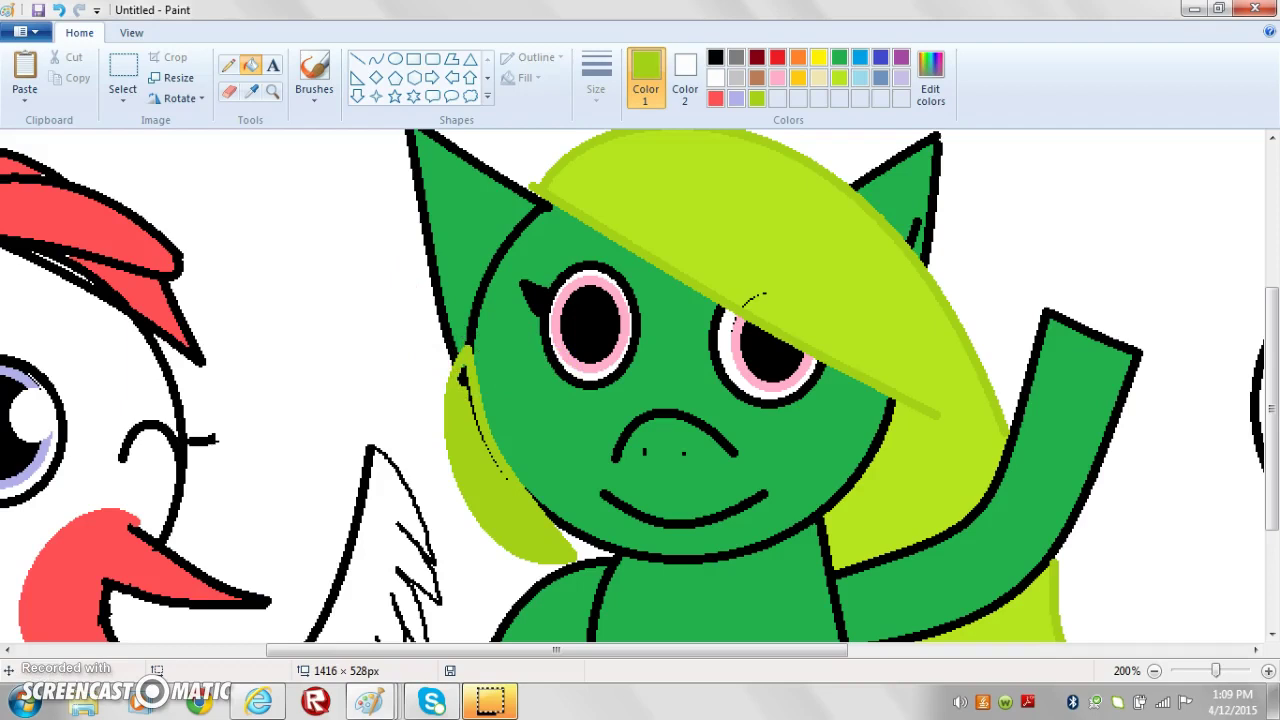
{"action": "left_click", "coordinate": [61, 11]}
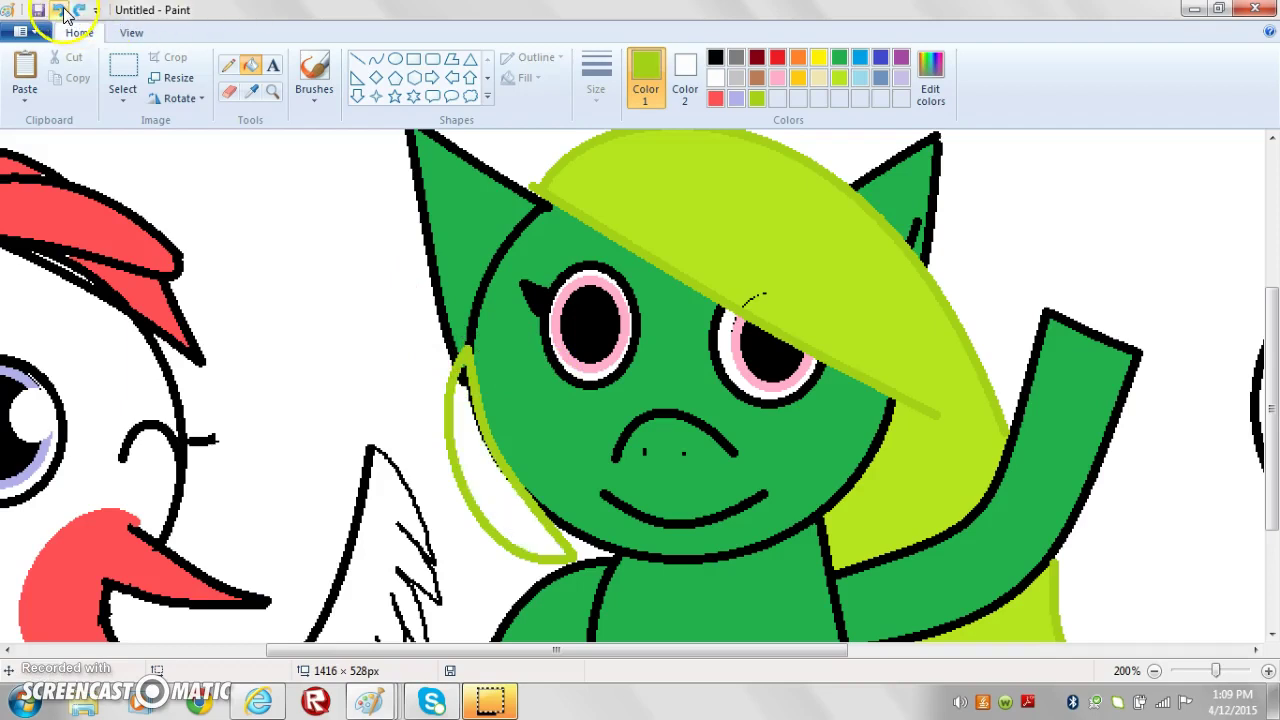
Fill the left cheek's hair lock with black, refill it with green, and finish it with lime.
{"action": "left_click", "coordinate": [715, 57]}
{"action": "left_click", "coordinate": [509, 450]}
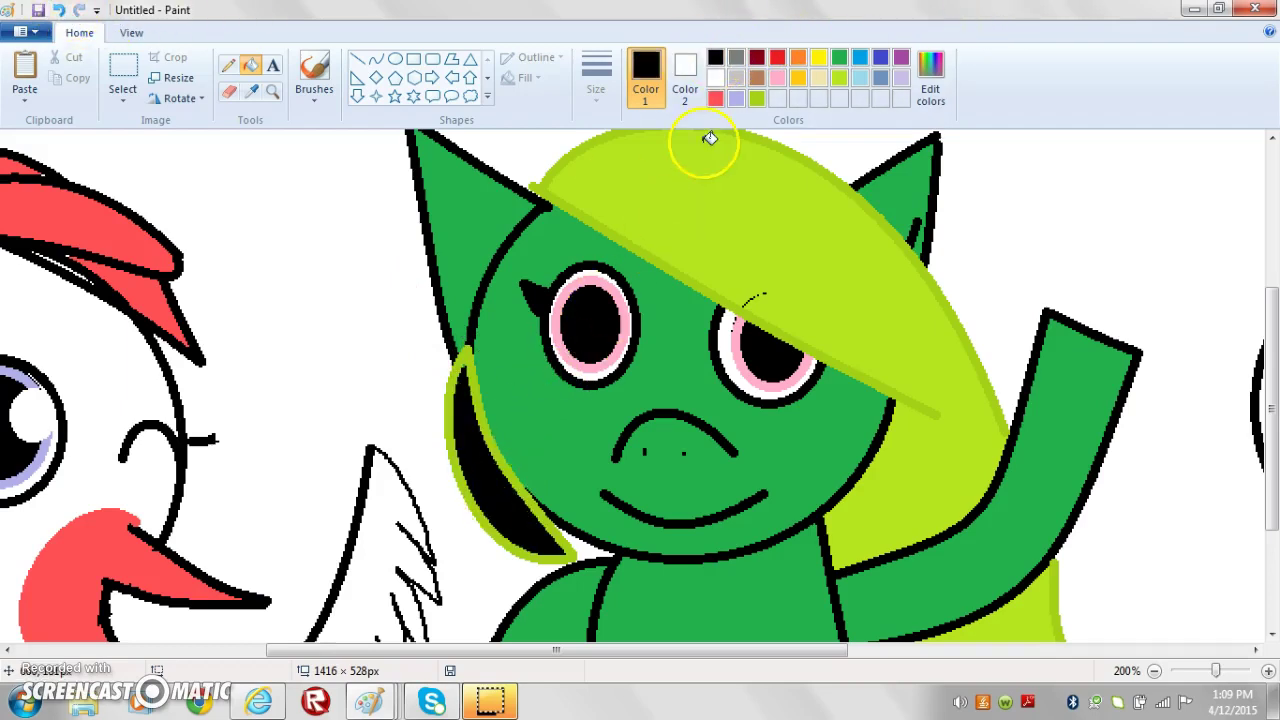
{"action": "left_click", "coordinate": [839, 57]}
{"action": "left_click", "coordinate": [486, 491]}
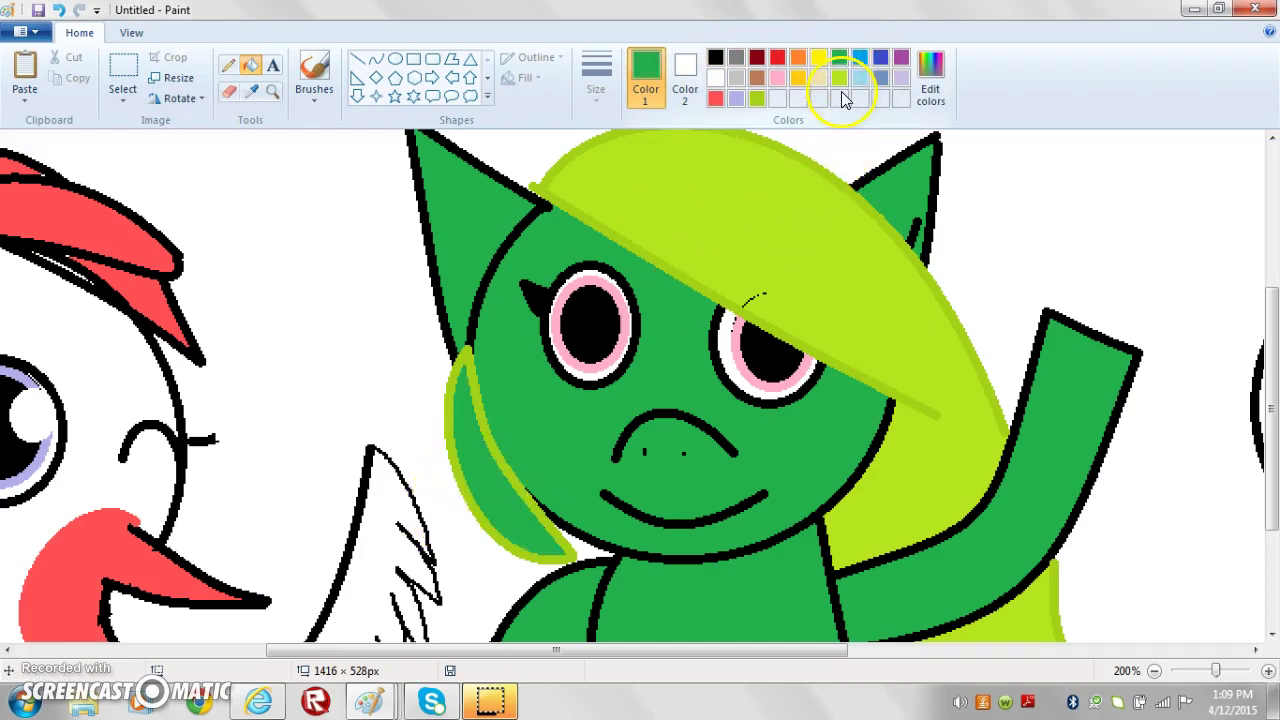
{"action": "left_click", "coordinate": [509, 501]}
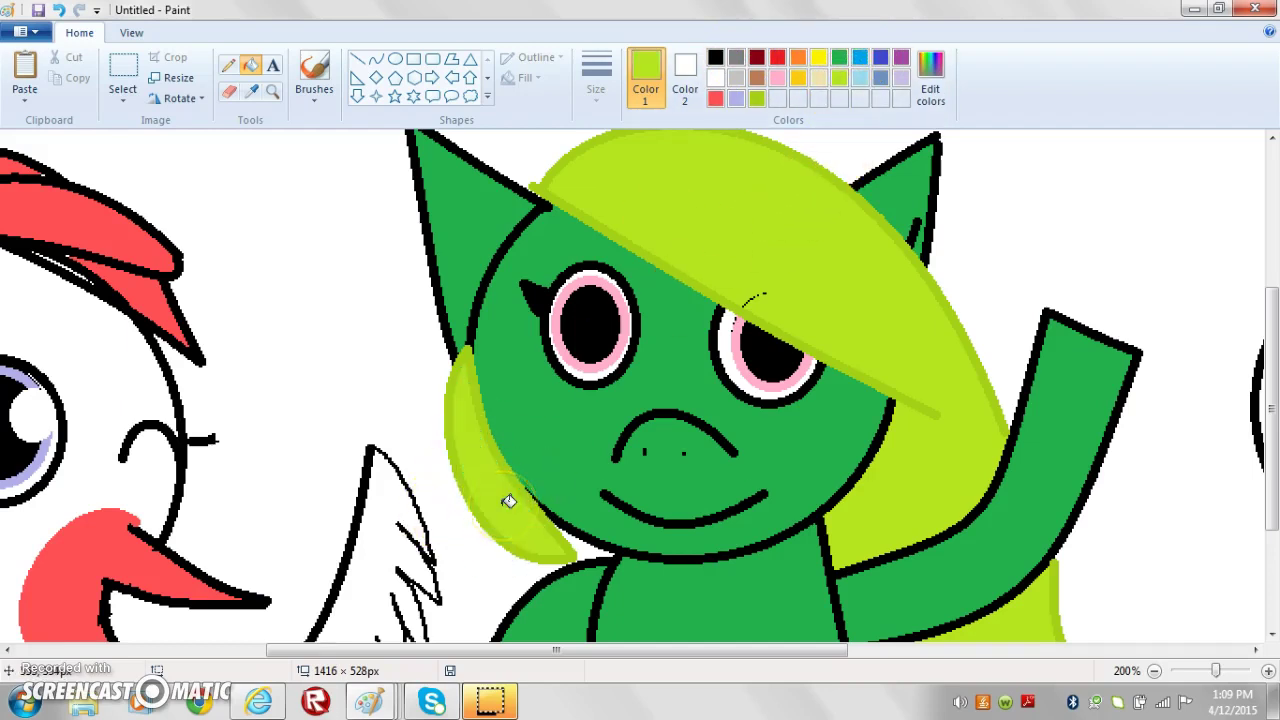
Paint a hot pink streak, RGB 255, 0, 128, along the lime hair's outer edge above the face and below the raised arm with a streaky brush.
{"action": "left_click", "coordinate": [940, 90]}
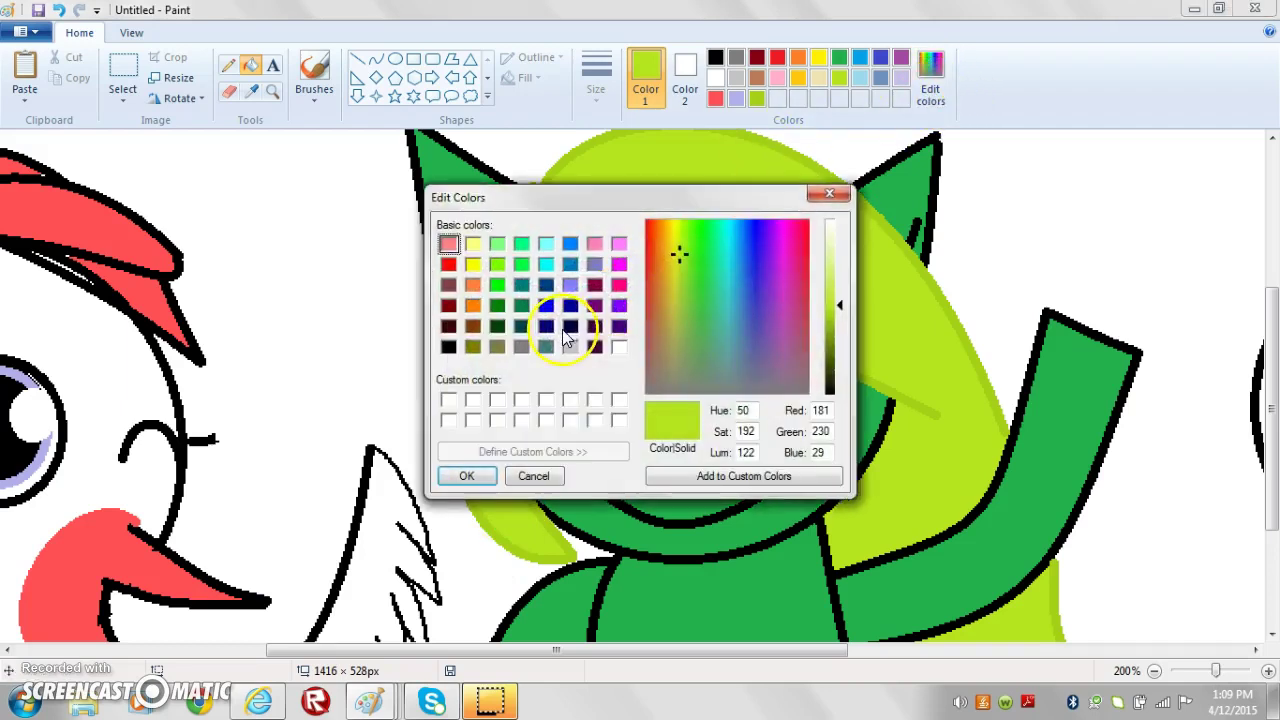
{"action": "left_click", "coordinate": [619, 286]}
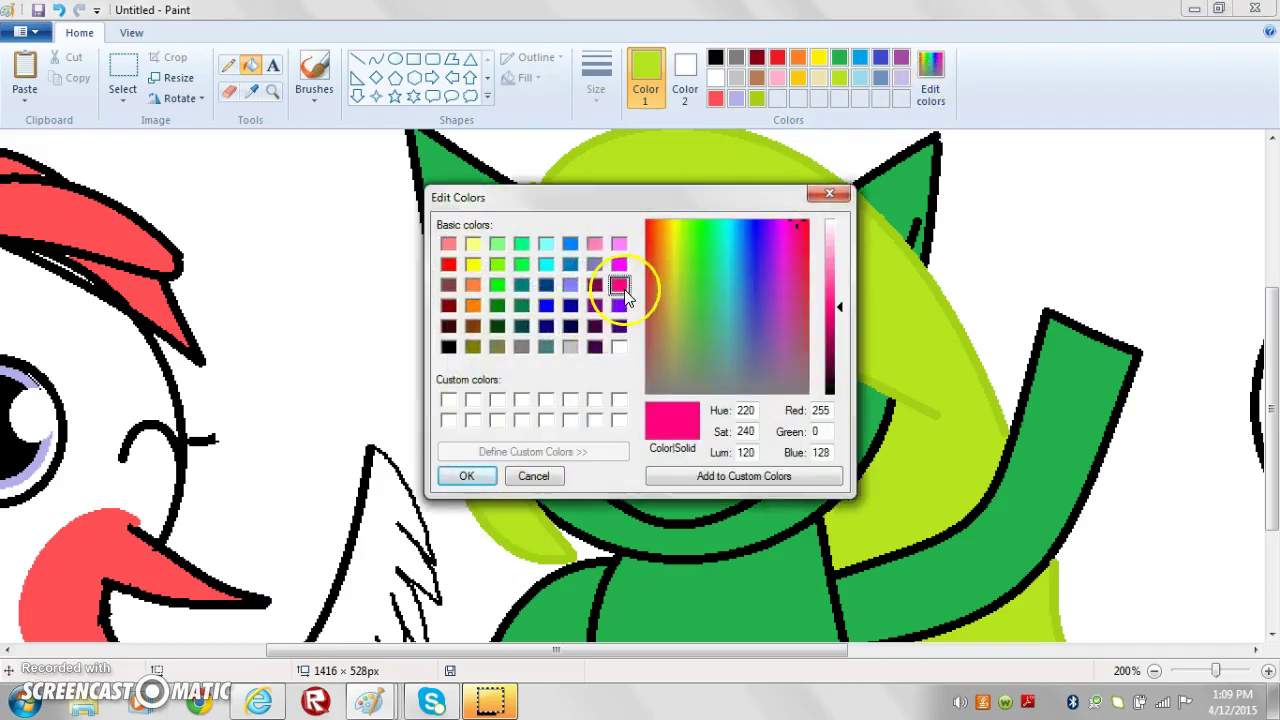
{"action": "left_click", "coordinate": [466, 476]}
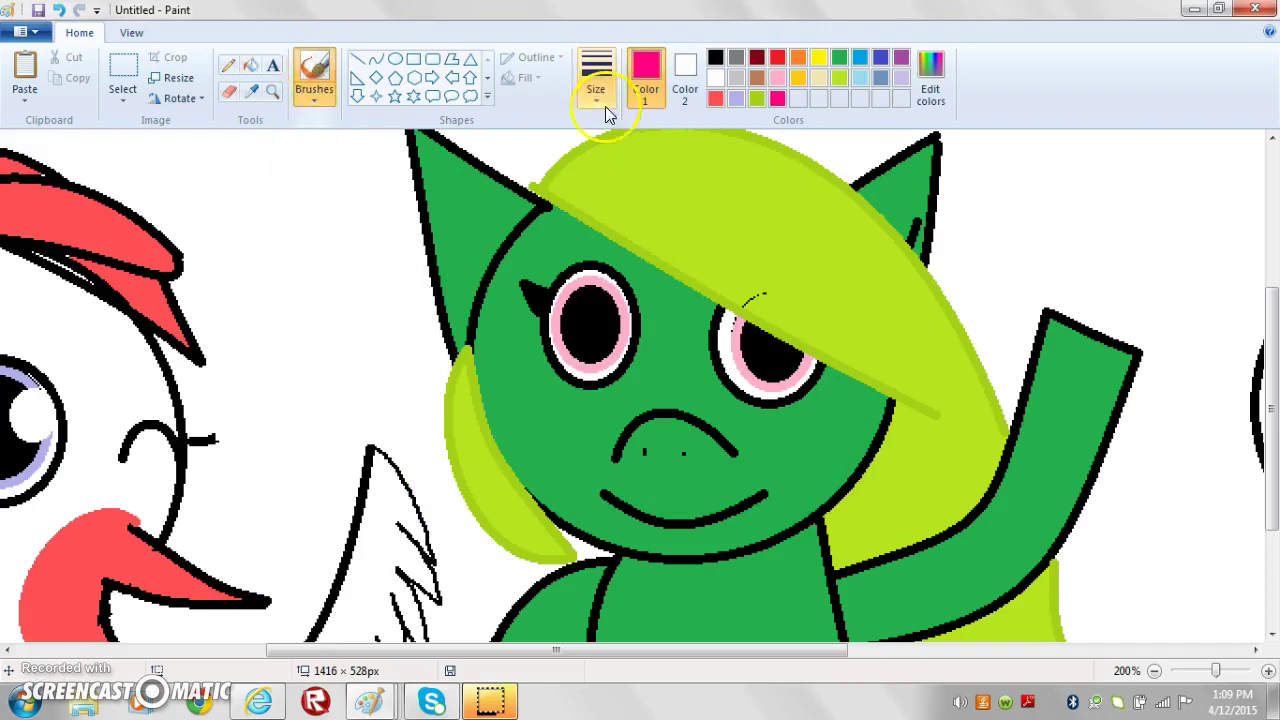
{"action": "left_click", "coordinate": [318, 100]}
{"action": "left_click", "coordinate": [317, 160]}
{"action": "left_click_drag", "start_coordinate": [1266, 392], "coordinate": [1257, 349]}
{"action": "mouse_move", "coordinate": [543, 213]}
{"action": "left_mouse_down"}
{"action": "mouse_move", "coordinate": [643, 196]}
{"action": "mouse_move", "coordinate": [759, 212]}
{"action": "mouse_move", "coordinate": [860, 270]}
{"action": "mouse_move", "coordinate": [928, 371]}
{"action": "mouse_move", "coordinate": [991, 437]}
{"action": "left_mouse_up"}
{"action": "left_click_drag", "start_coordinate": [1270, 430], "coordinate": [1270, 509]}
{"action": "mouse_move", "coordinate": [1040, 395]}
{"action": "left_mouse_down"}
{"action": "mouse_move", "coordinate": [1054, 389]}
{"action": "mouse_move", "coordinate": [1112, 618]}
{"action": "left_mouse_up"}
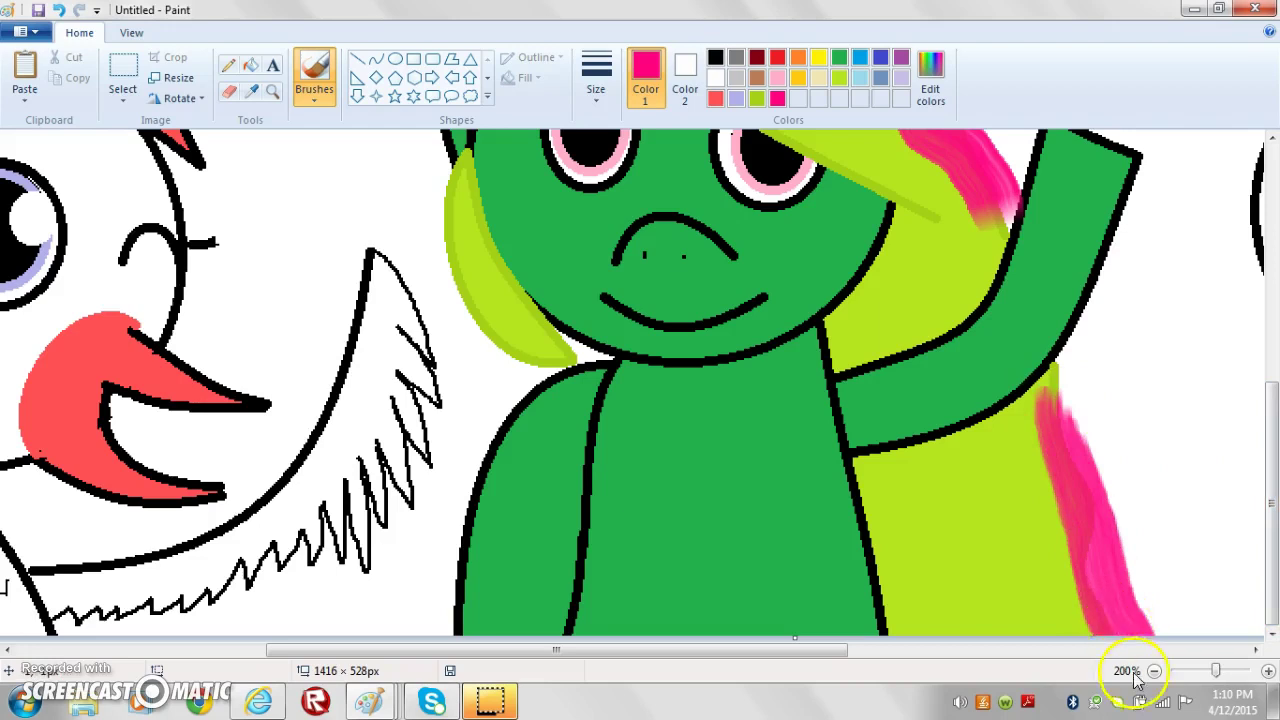
Draw a light pink upward-arching curve across the lower part of the third character's round head to mark off the muzzle.
{"action": "left_click_drag", "start_coordinate": [615, 649], "coordinate": [910, 695]}
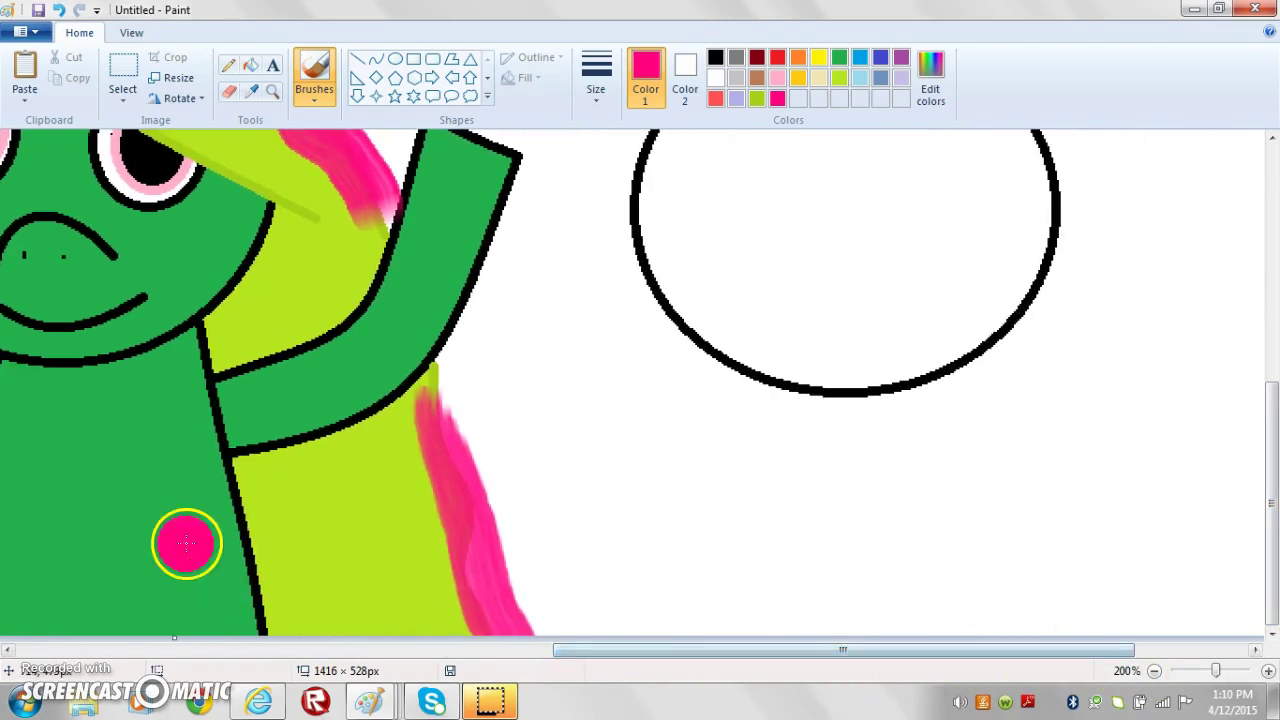
{"action": "left_click", "coordinate": [376, 62]}
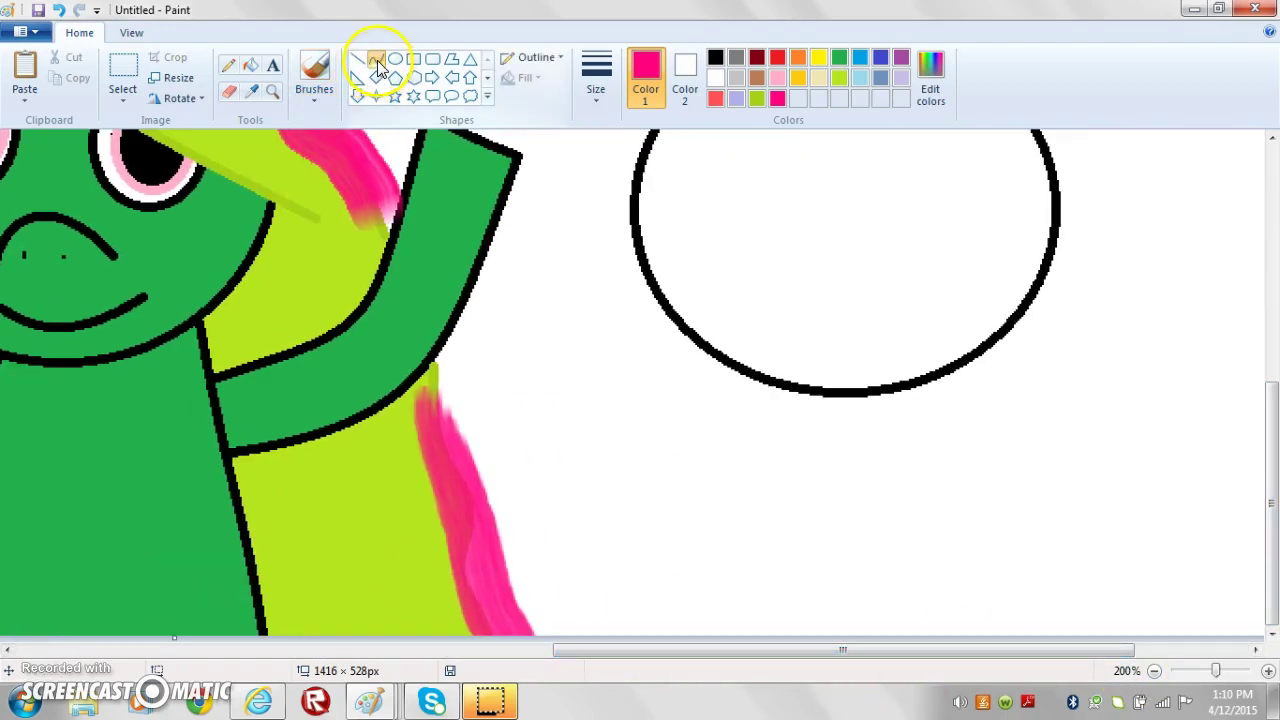
{"action": "left_click", "coordinate": [777, 77]}
{"action": "left_click_drag", "start_coordinate": [682, 318], "coordinate": [1018, 312]}
{"action": "left_click_drag", "start_coordinate": [820, 306], "coordinate": [823, 269]}
{"action": "left_click", "coordinate": [874, 264]}
{"action": "left_click_drag", "start_coordinate": [1272, 446], "coordinate": [1272, 386]}
{"action": "left_click", "coordinate": [737, 240]}
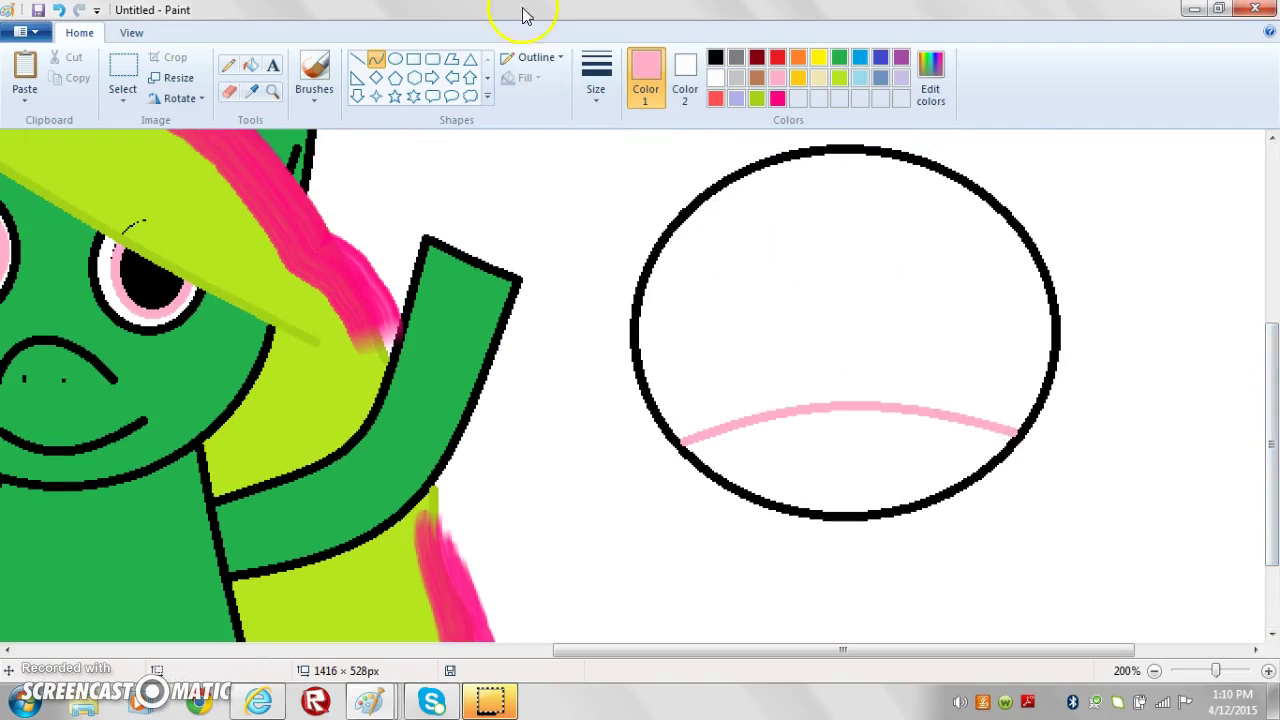
Draw a black nose on the muzzle line and a short black mouth with the thickest pencil, adding a small gold spot under the mouth.
{"action": "left_click", "coordinate": [228, 66]}
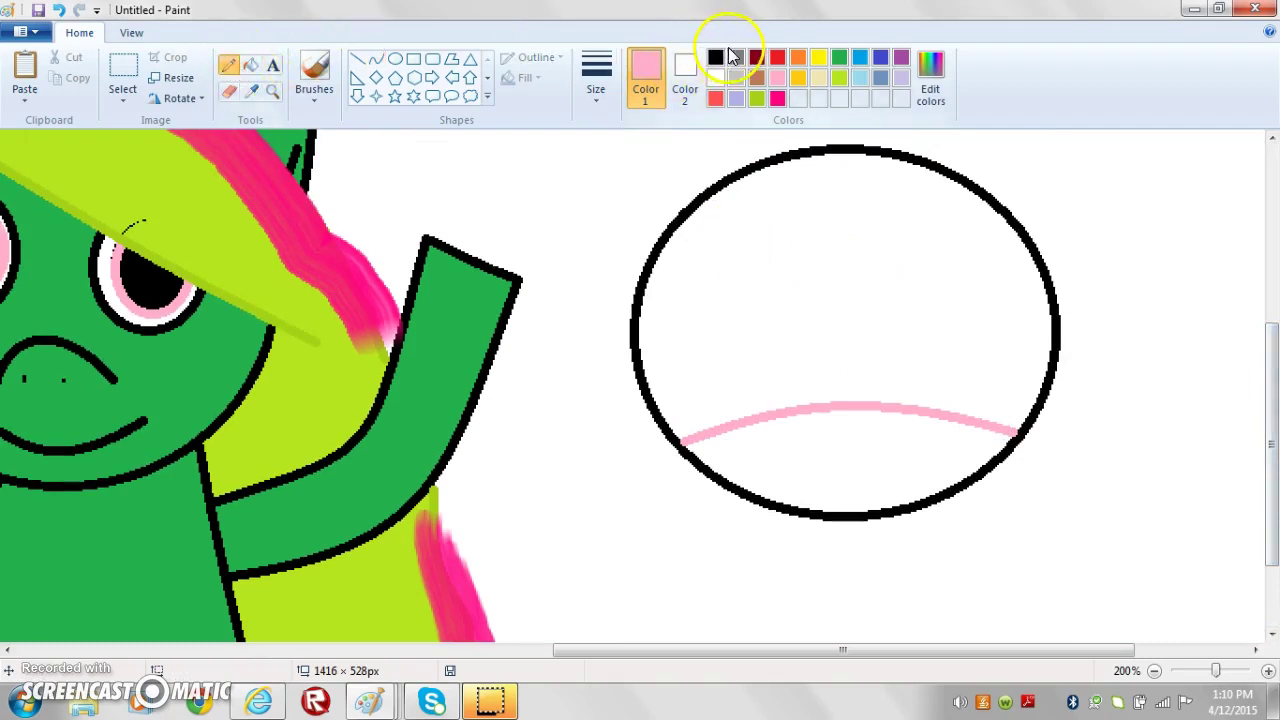
{"action": "left_click", "coordinate": [594, 82]}
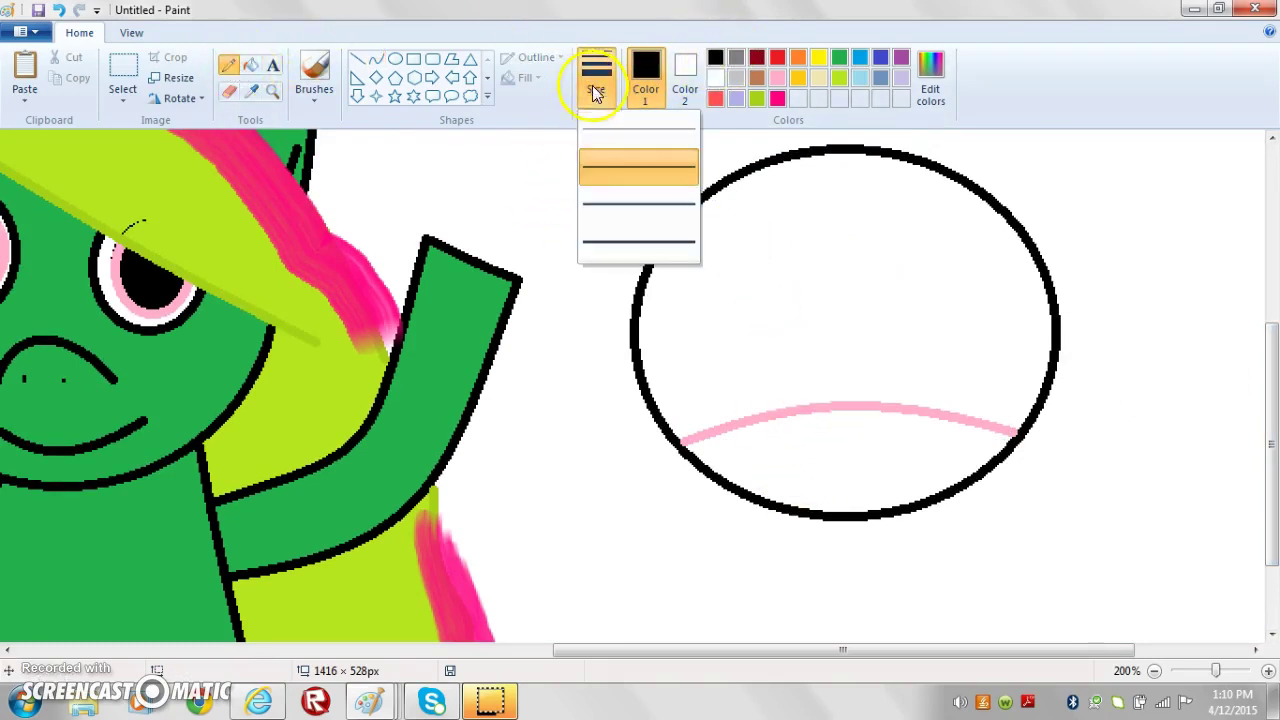
{"action": "left_click", "coordinate": [629, 240]}
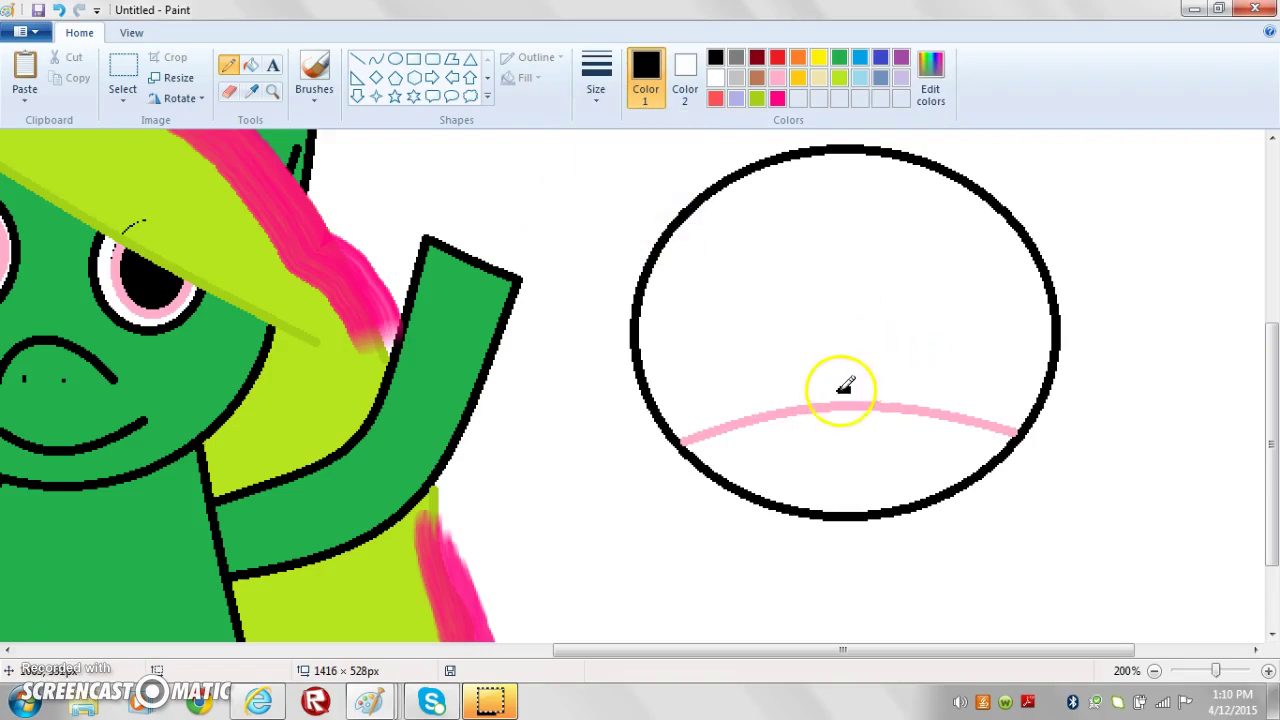
{"action": "mouse_move", "coordinate": [824, 398]}
{"action": "left_mouse_down"}
{"action": "mouse_move", "coordinate": [841, 404]}
{"action": "mouse_move", "coordinate": [851, 389]}
{"action": "left_mouse_up"}
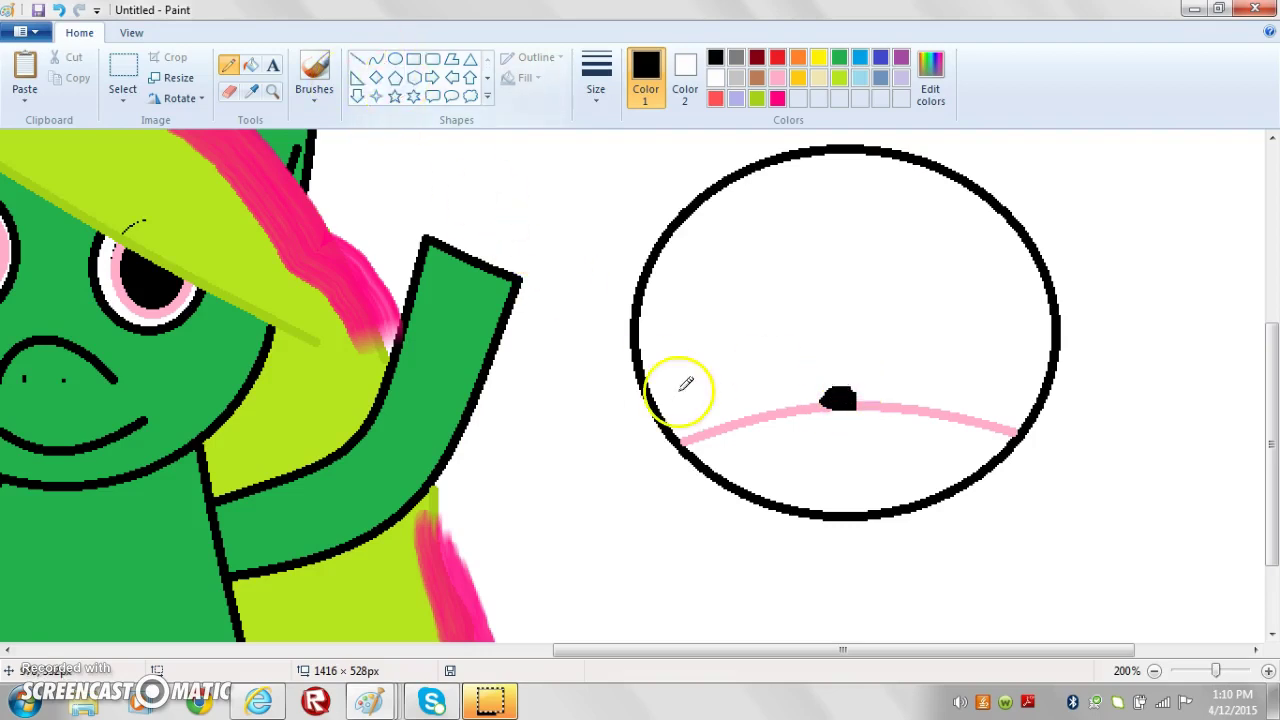
{"action": "left_click_drag", "start_coordinate": [801, 479], "coordinate": [865, 468]}
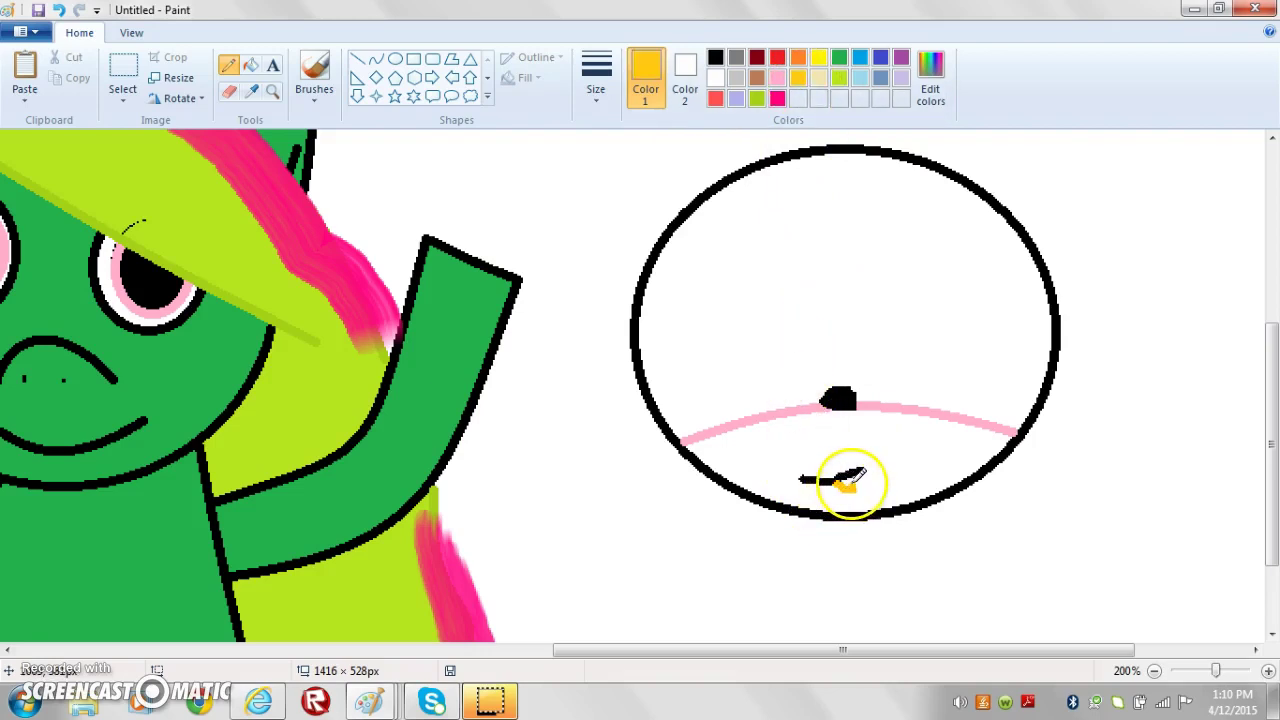
{"action": "left_click_drag", "start_coordinate": [845, 483], "coordinate": [856, 484]}
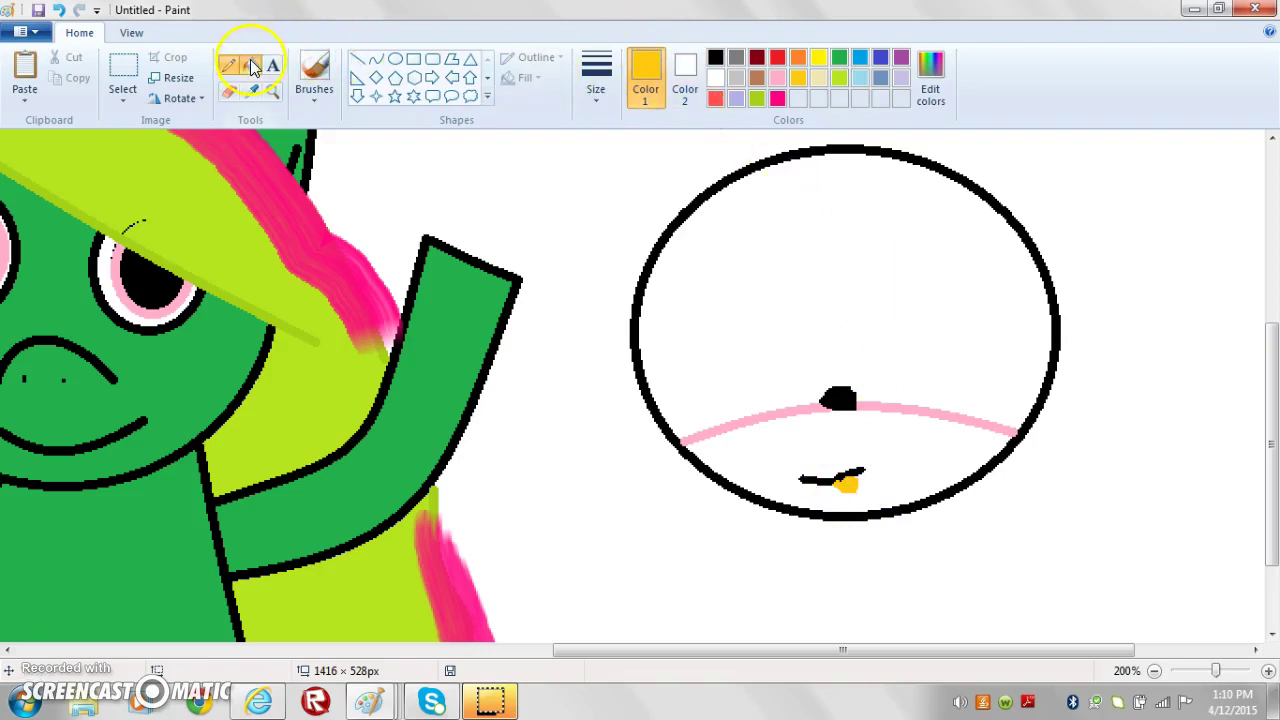
Fill the head above the muzzle line with light pink and the muzzle with a paler pink, RGB 255, 215, 227.
{"action": "left_click", "coordinate": [779, 79]}
{"action": "left_click", "coordinate": [870, 302]}
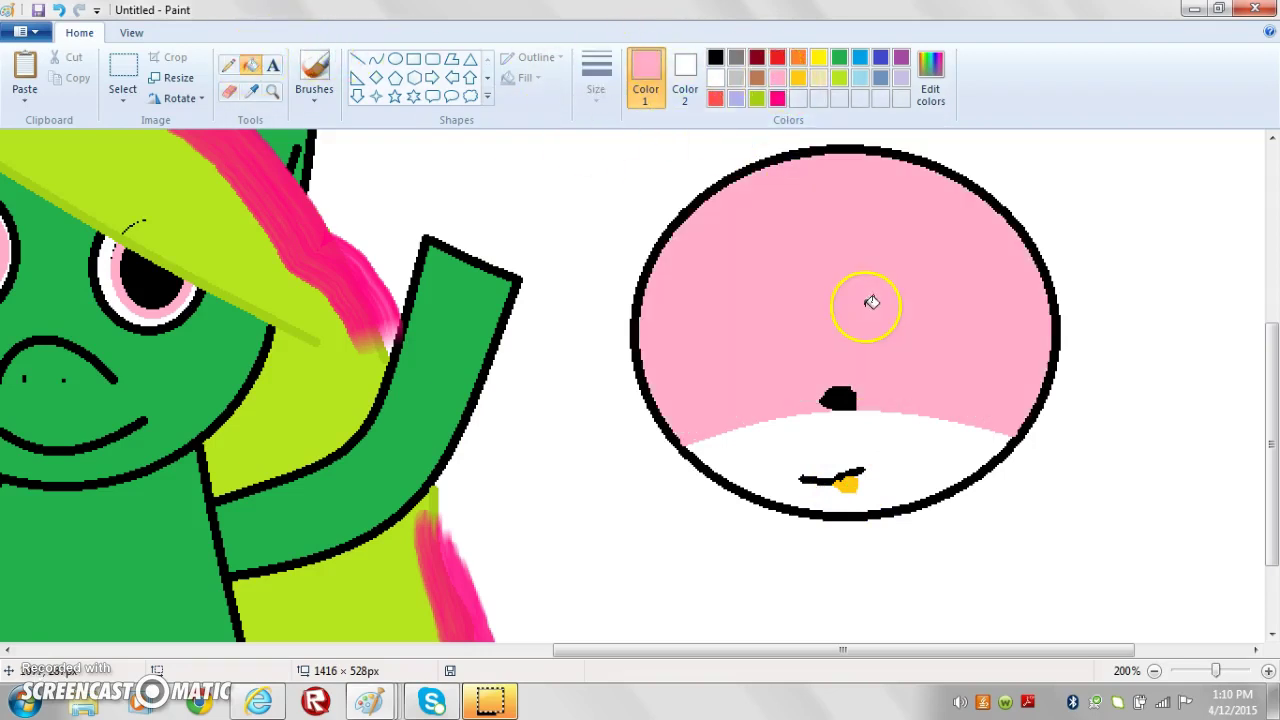
{"action": "left_click", "coordinate": [930, 78]}
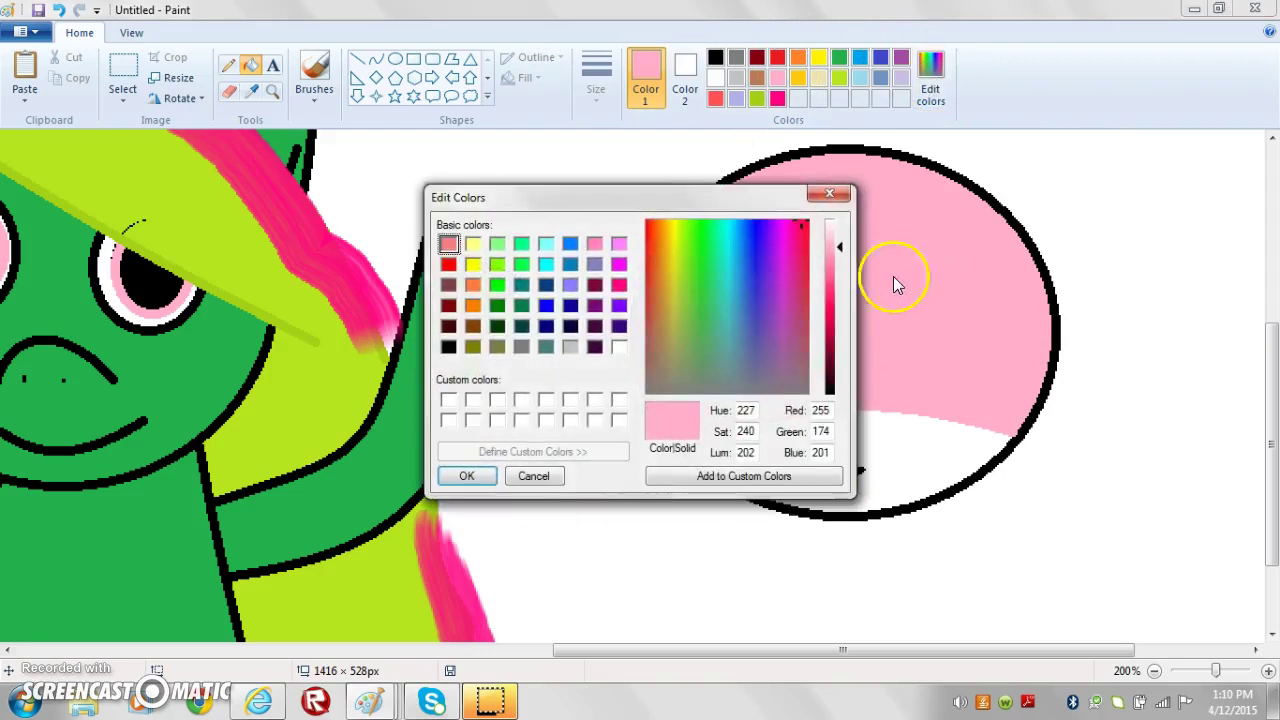
{"action": "left_click_drag", "start_coordinate": [835, 246], "coordinate": [838, 240]}
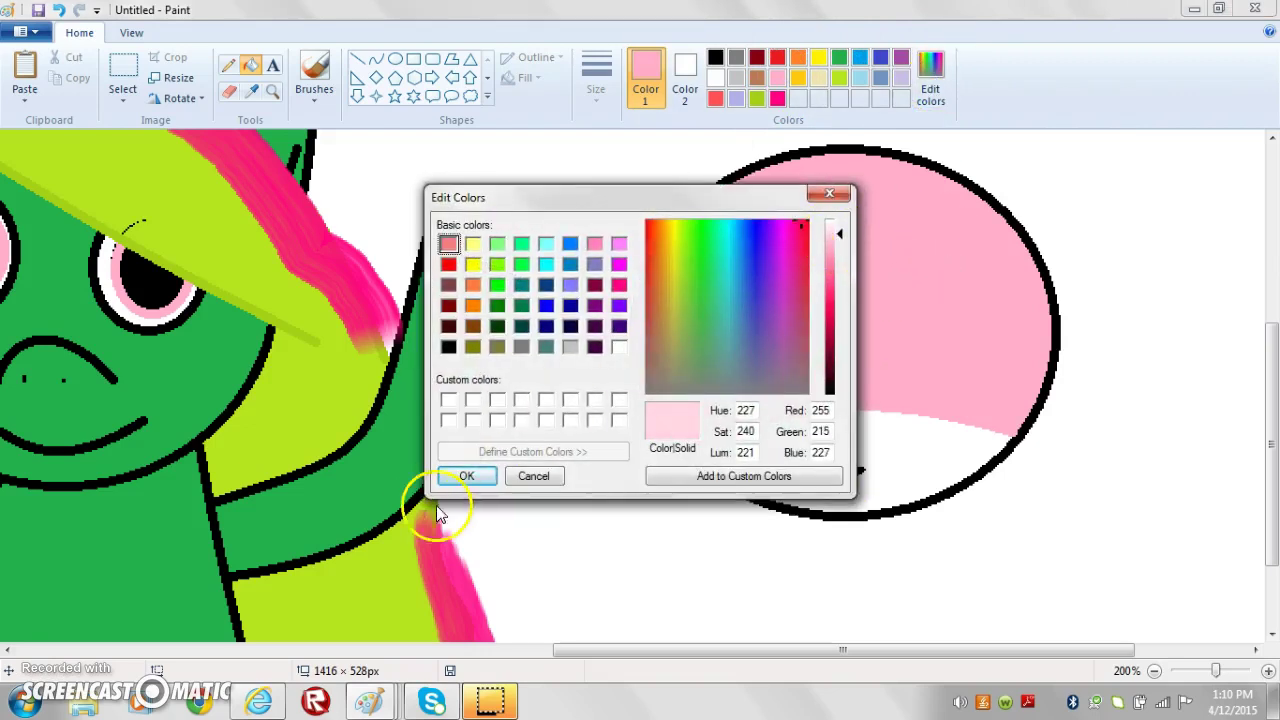
{"action": "left_click", "coordinate": [446, 473]}
{"action": "left_click", "coordinate": [883, 456]}
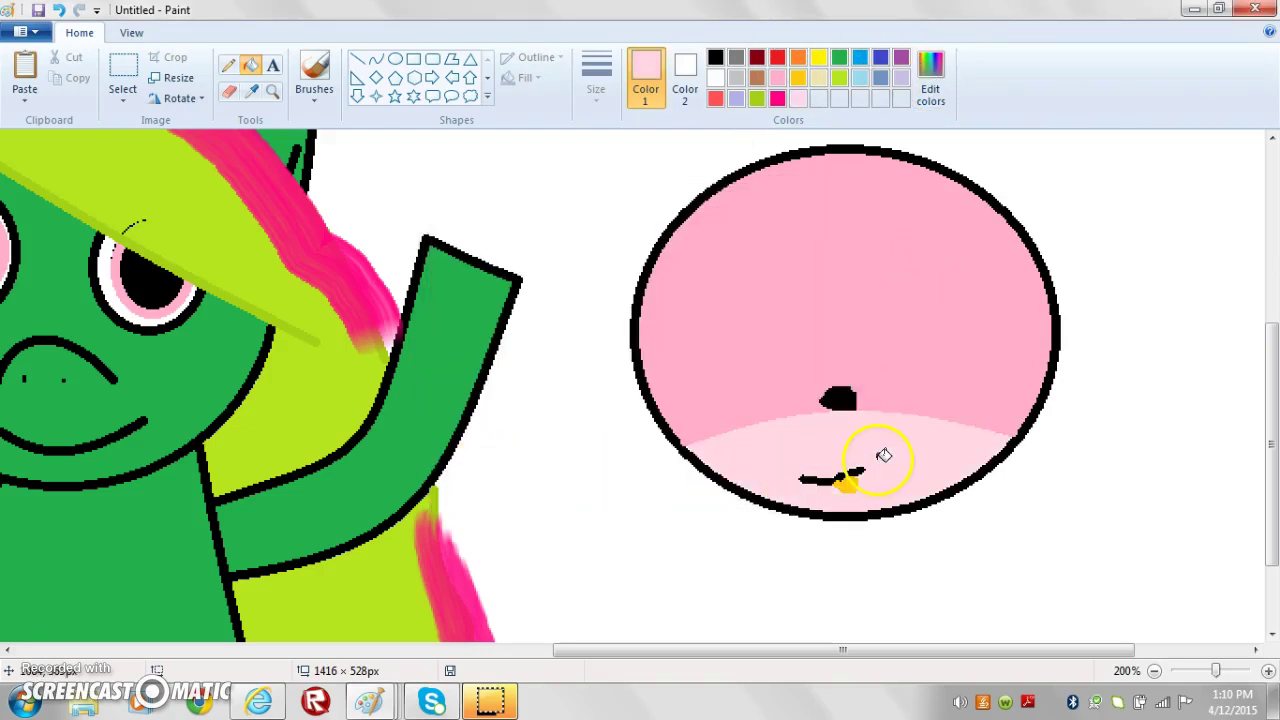
Refill the muzzle with an even paler pink, RGB 255, 234, 240.
{"action": "left_click", "coordinate": [932, 80]}
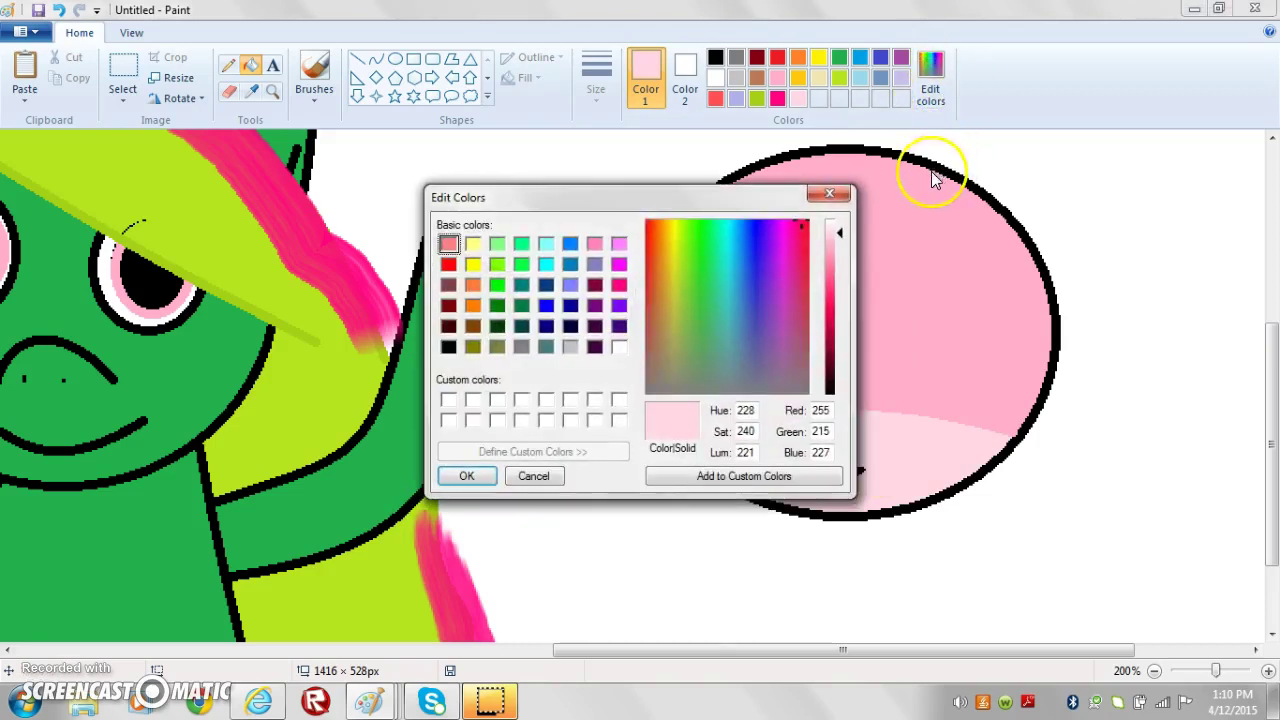
{"action": "left_click_drag", "start_coordinate": [828, 232], "coordinate": [838, 229]}
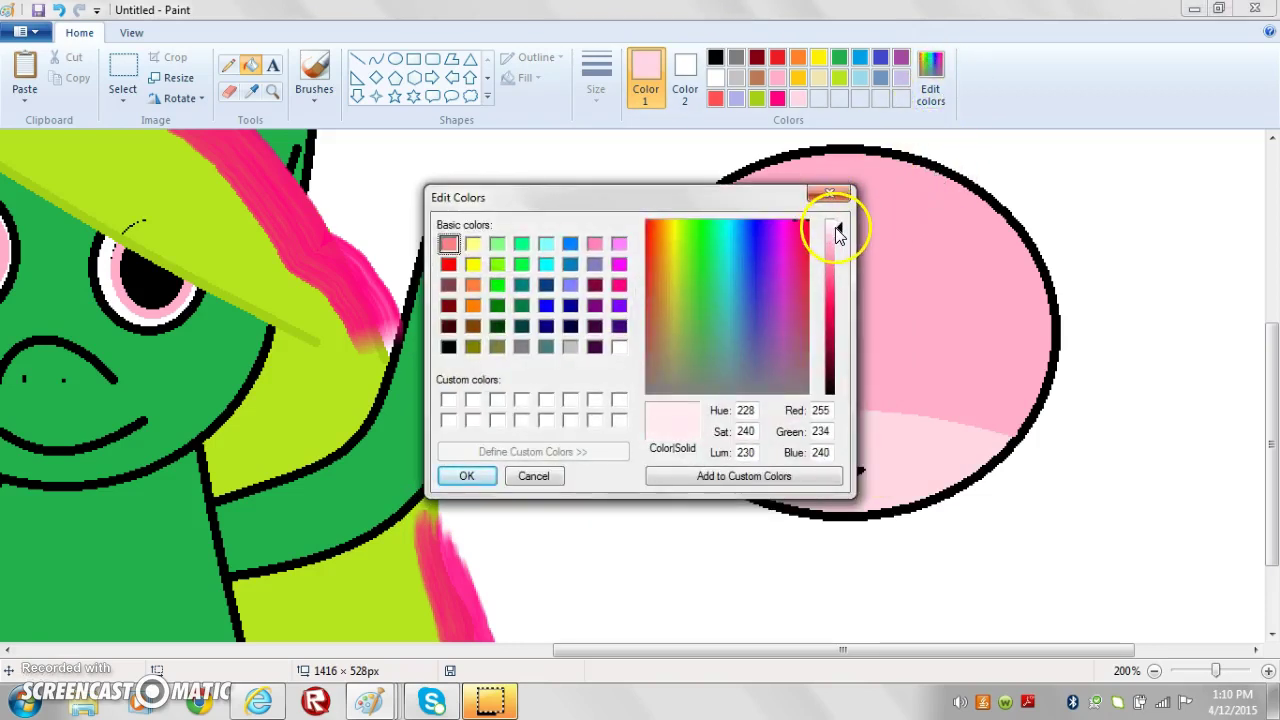
{"action": "left_click", "coordinate": [465, 476]}
{"action": "left_click", "coordinate": [957, 454]}
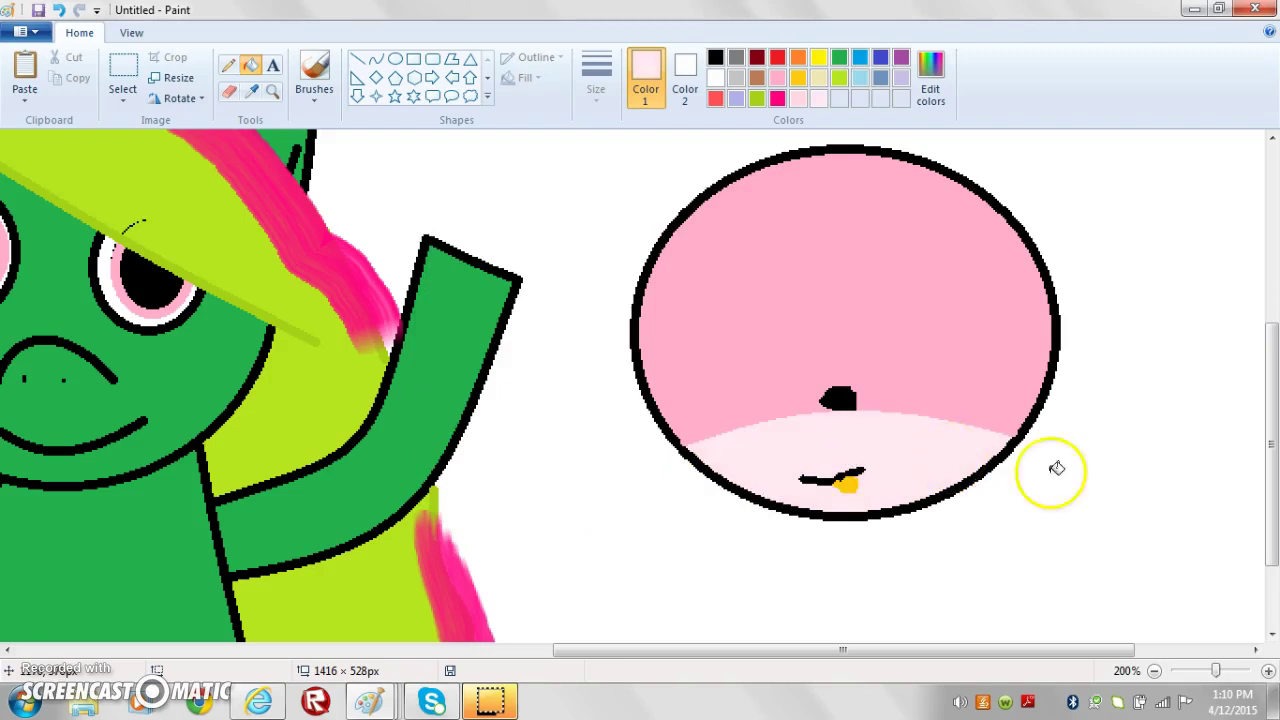
Draw a black curve about 156 by 242 px arching up from the head's top right and down outside it as a drooping ear's outer edge.
{"action": "scroll", "coordinate": [1266, 380], "scroll_direction": "up", "scroll_amount": 1}
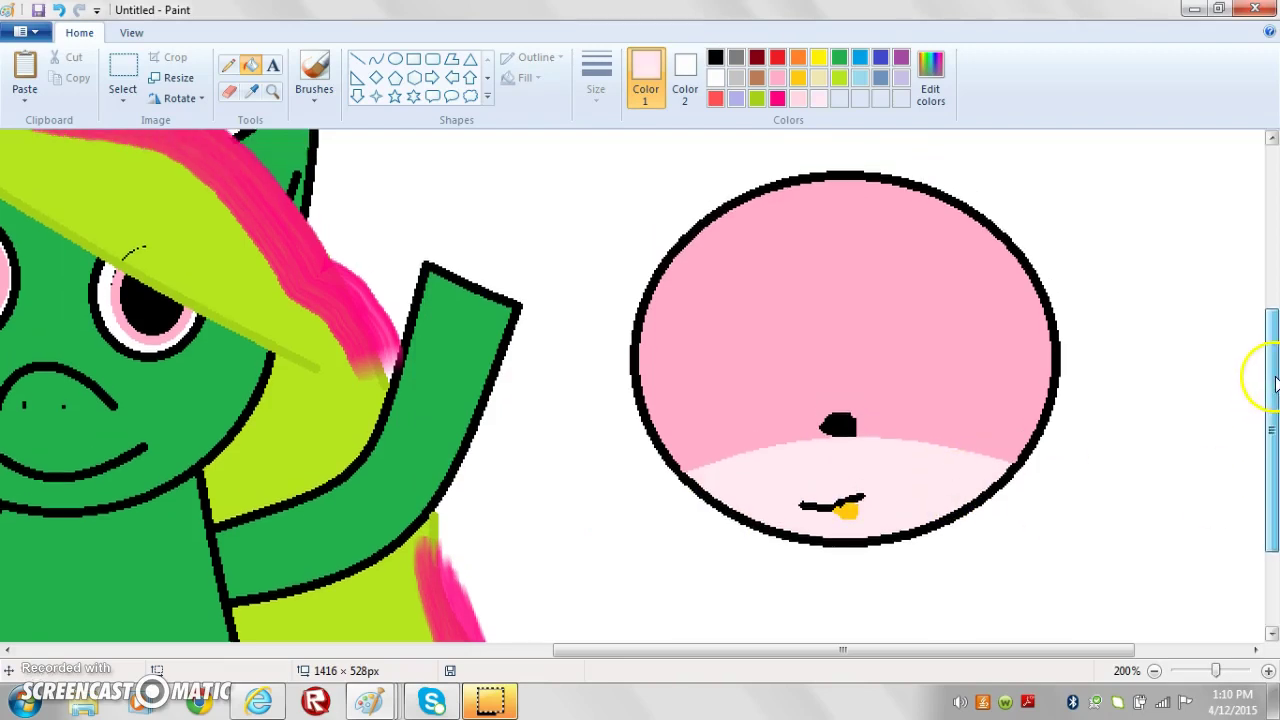
{"action": "left_click", "coordinate": [377, 63]}
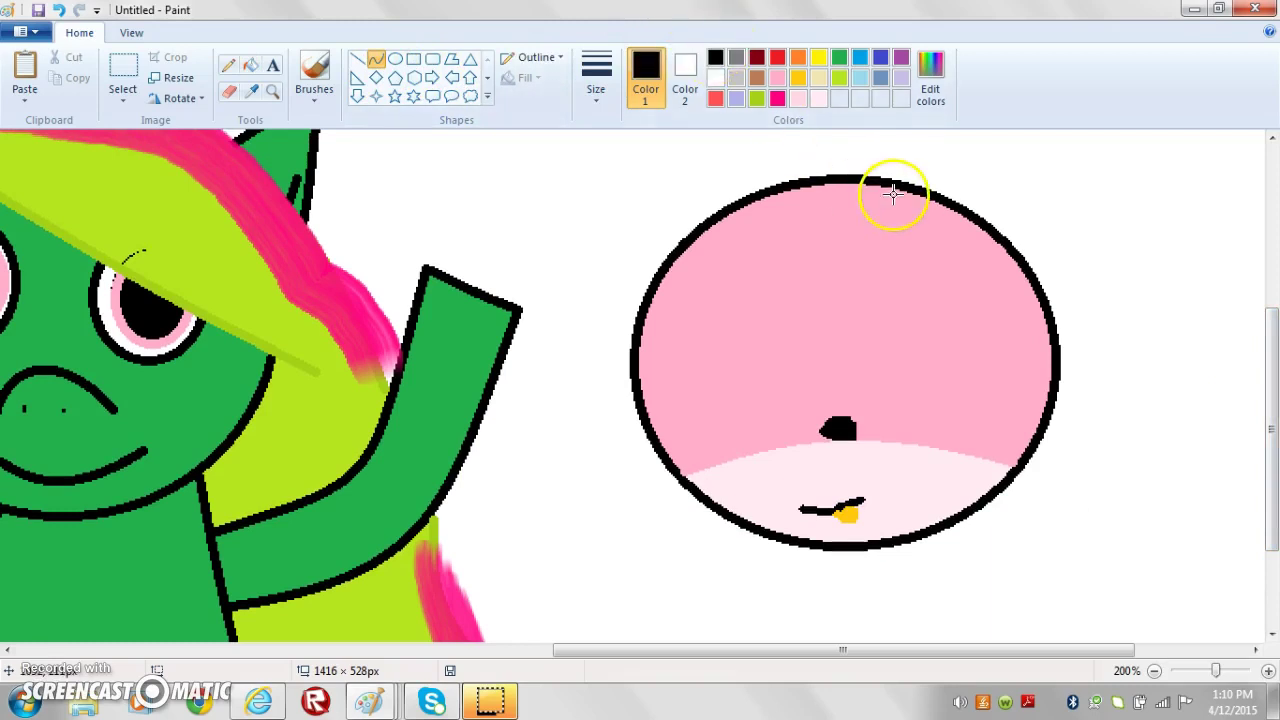
{"action": "mouse_move", "coordinate": [893, 186]}
{"action": "left_mouse_down"}
{"action": "mouse_move", "coordinate": [1223, 457]}
{"action": "mouse_move", "coordinate": [1217, 594]}
{"action": "mouse_move", "coordinate": [1190, 655]}
{"action": "left_mouse_up"}
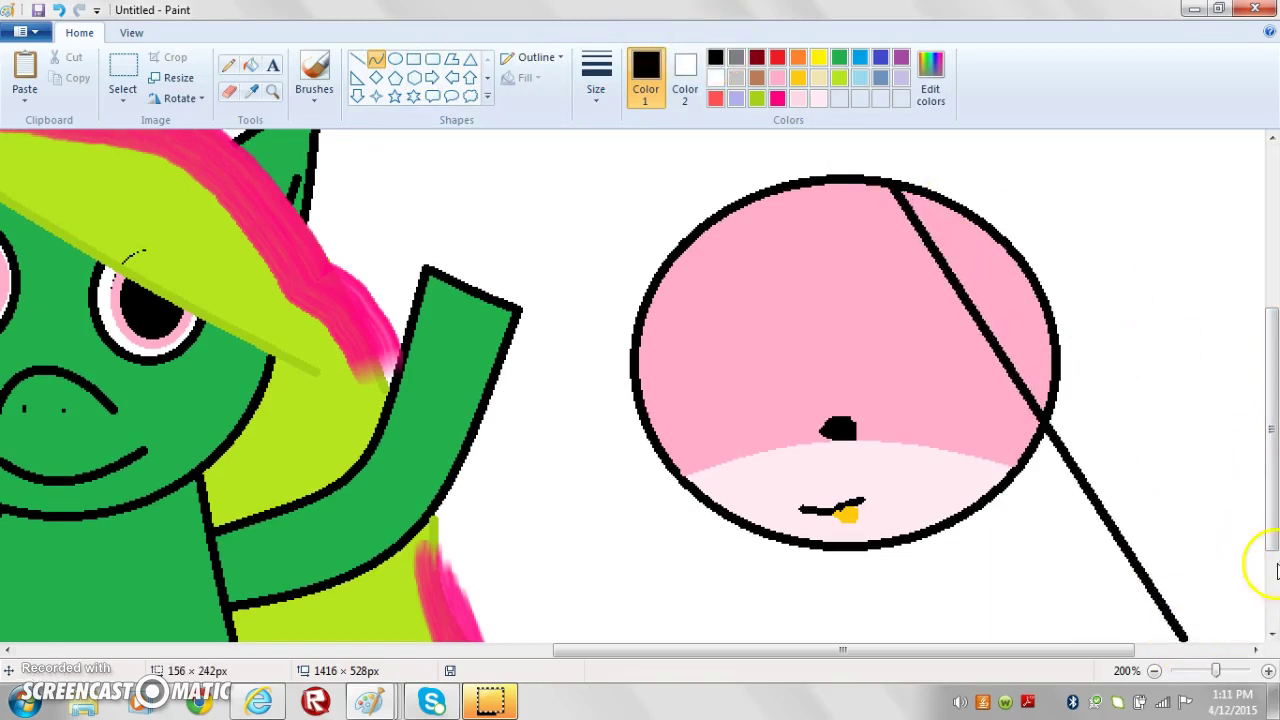
{"action": "scroll", "coordinate": [1272, 447], "scroll_direction": "up", "scroll_amount": 4}
{"action": "left_click_drag", "start_coordinate": [1273, 447], "coordinate": [1273, 443]}
{"action": "left_click_drag", "start_coordinate": [1050, 462], "coordinate": [1266, 286]}
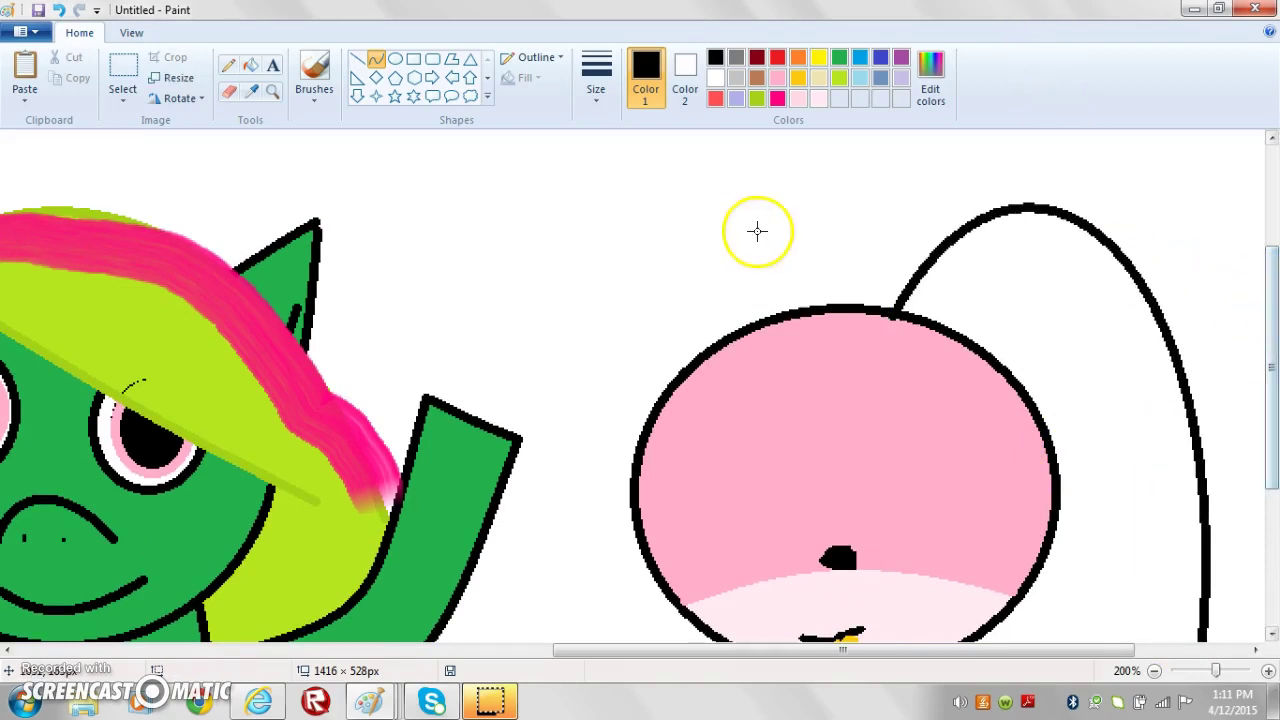
Close the drooping ear with a black curve about 91 by 158 px from the head's lower right side to the ear's tip.
{"action": "scroll", "coordinate": [1272, 427], "scroll_direction": "down", "scroll_amount": 4}
{"action": "scroll", "coordinate": [1272, 427], "scroll_direction": "down", "scroll_amount": 4}
{"action": "left_click_drag", "start_coordinate": [1016, 314], "coordinate": [1166, 537]}
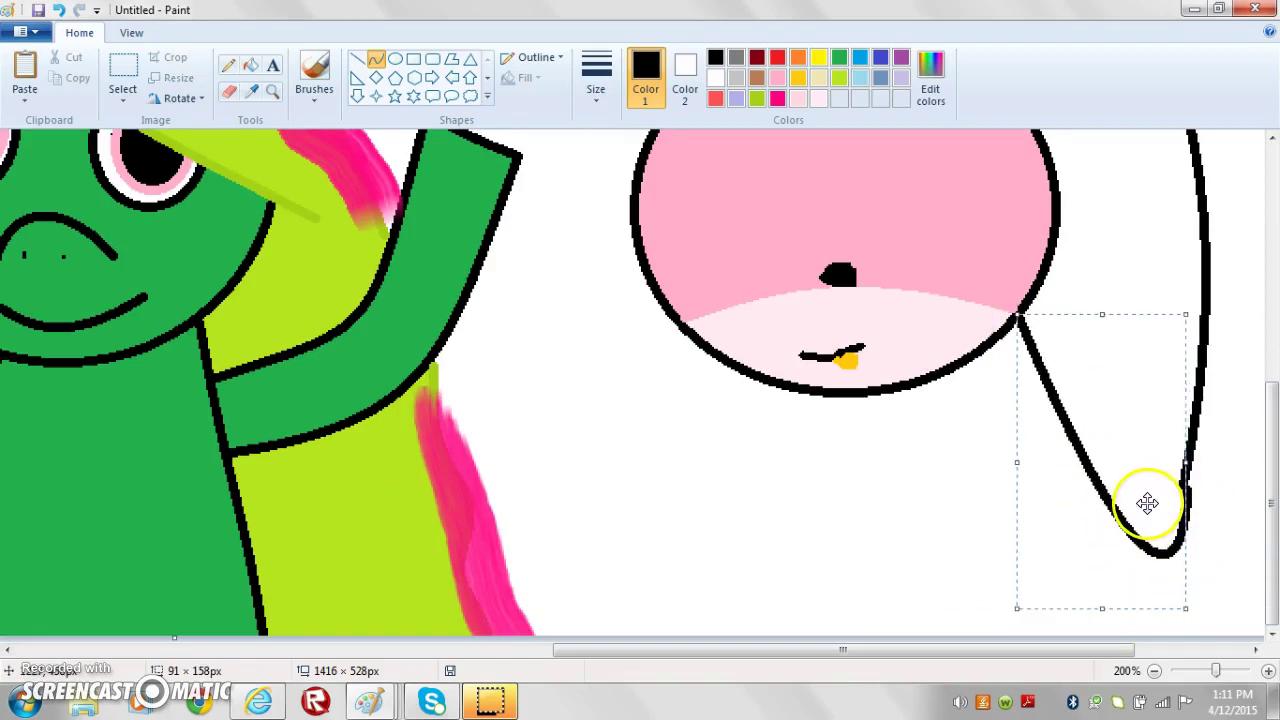
{"action": "left_click_drag", "start_coordinate": [1130, 483], "coordinate": [1127, 482]}
Draw a long upright ear leaning left from the top left of the pink head with two black curves.
{"action": "left_click_drag", "start_coordinate": [1266, 529], "coordinate": [1167, 333]}
{"action": "left_click_drag", "start_coordinate": [760, 460], "coordinate": [694, 191]}
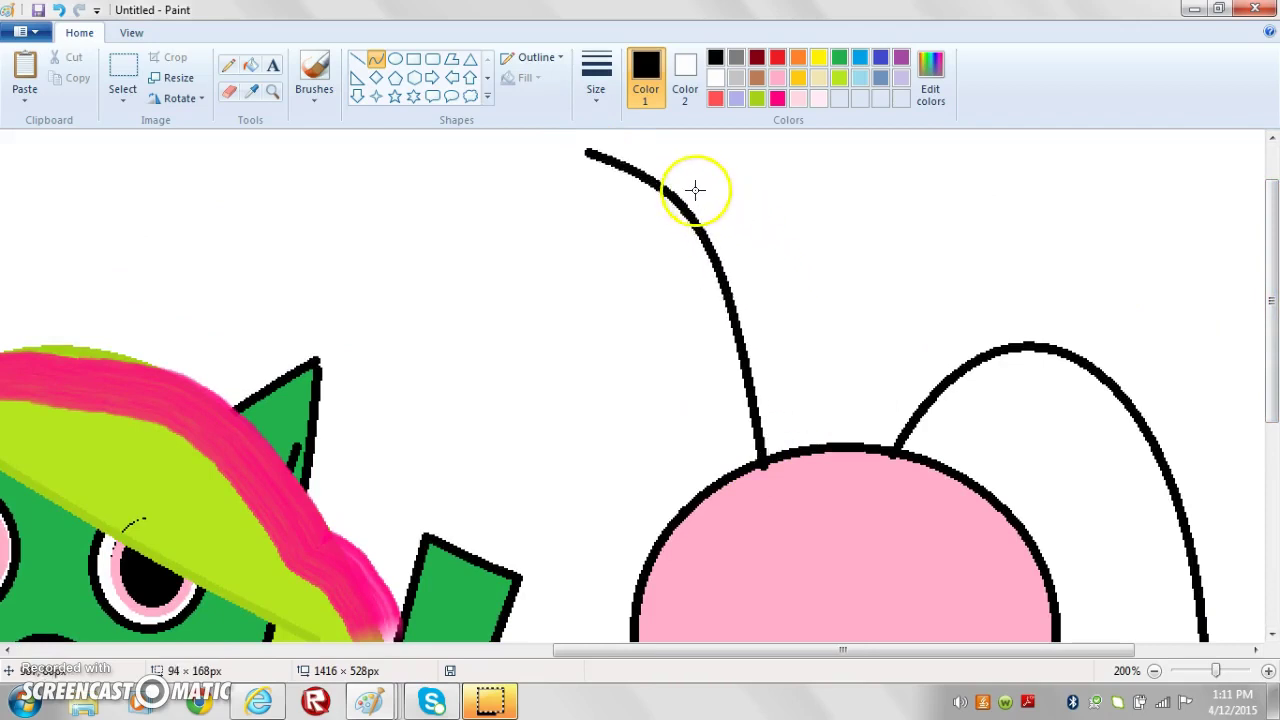
{"action": "left_click_drag", "start_coordinate": [597, 155], "coordinate": [651, 266]}
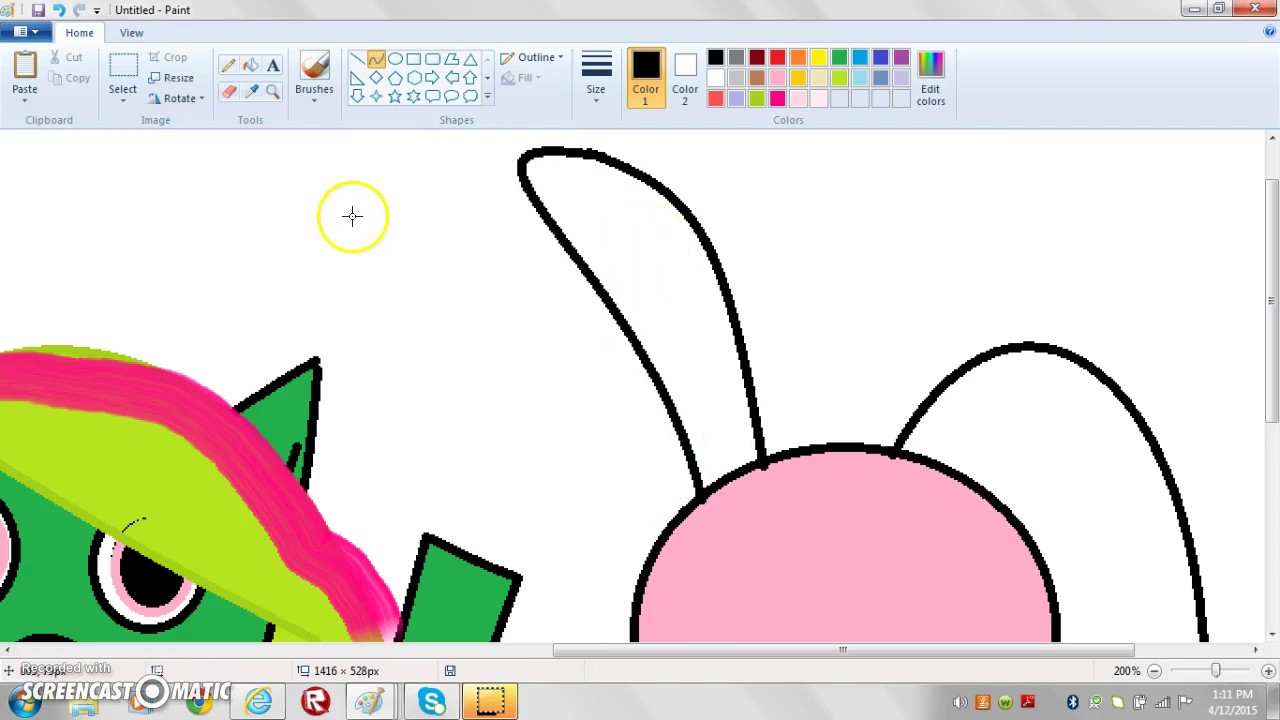
Fill both the upright ear and the drooping ear with the head's light pink.
{"action": "left_click", "coordinate": [798, 100]}
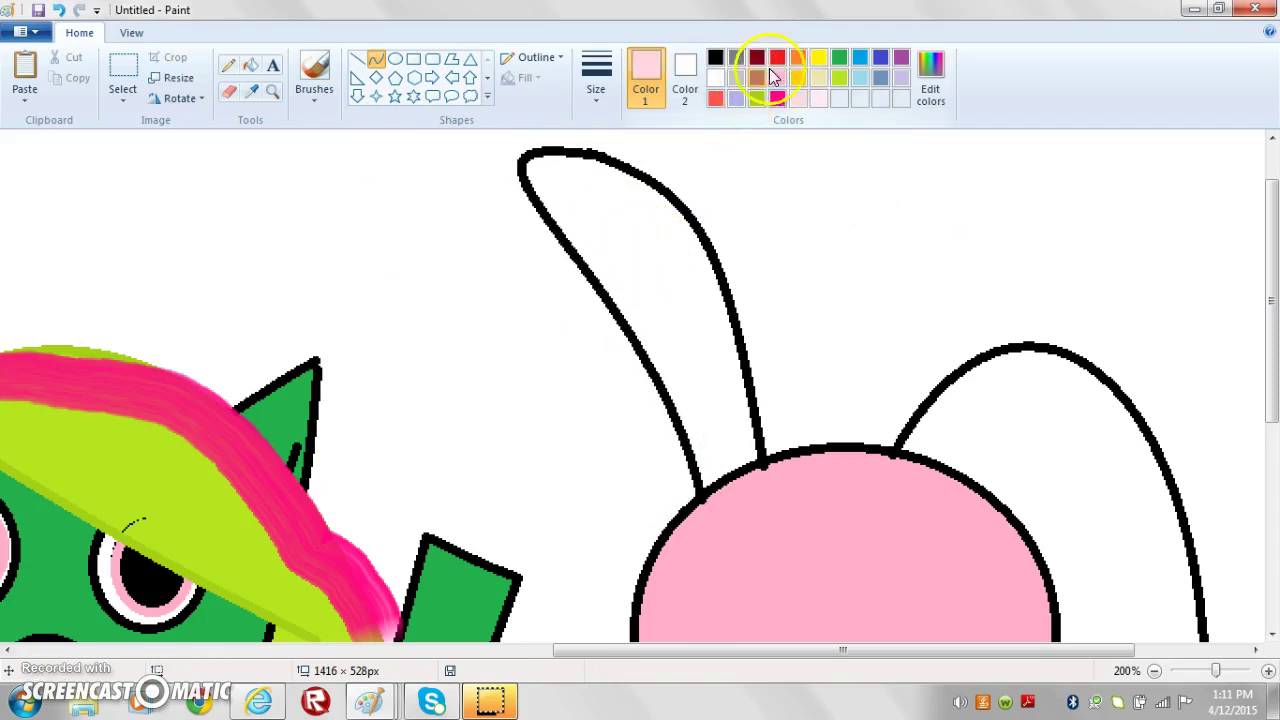
{"action": "left_click", "coordinate": [250, 68]}
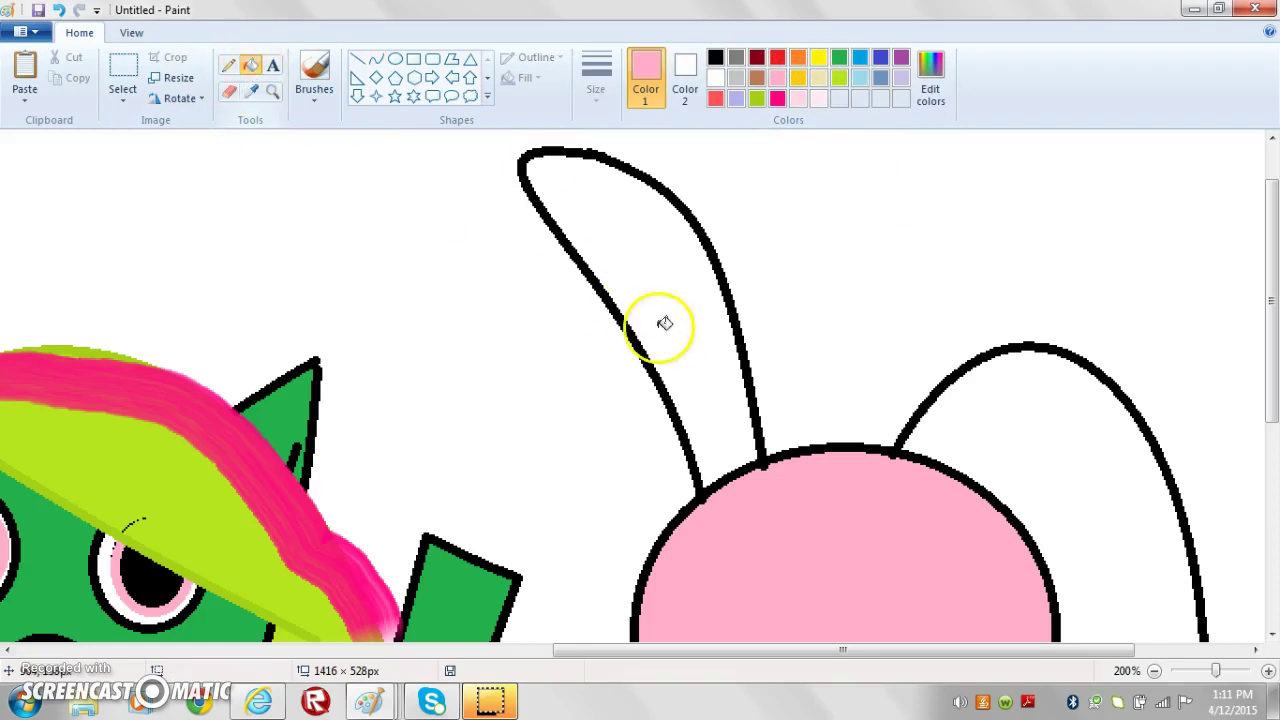
{"action": "left_click", "coordinate": [660, 328]}
{"action": "left_click", "coordinate": [1097, 517]}
Draw two black upward-arching curves on the pink face as closed, smiling eyes, the right one about 71 by 70 px.
{"action": "left_click_drag", "start_coordinate": [1272, 296], "coordinate": [1272, 380]}
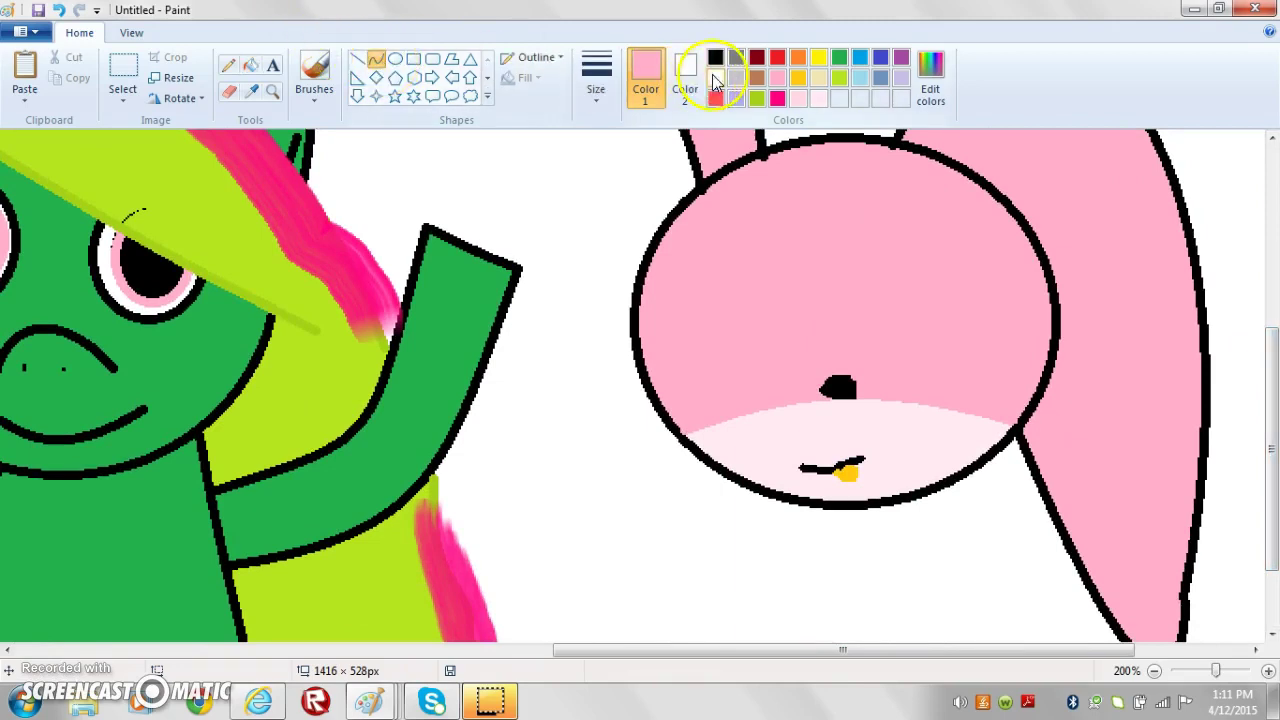
{"action": "mouse_move", "coordinate": [862, 320]}
{"action": "left_mouse_down"}
{"action": "mouse_move", "coordinate": [889, 314]}
{"action": "mouse_move", "coordinate": [988, 358]}
{"action": "mouse_move", "coordinate": [901, 263]}
{"action": "left_mouse_up"}
{"action": "mouse_move", "coordinate": [960, 320]}
{"action": "left_mouse_down"}
{"action": "mouse_move", "coordinate": [1020, 270]}
{"action": "mouse_move", "coordinate": [996, 228]}
{"action": "left_mouse_up"}
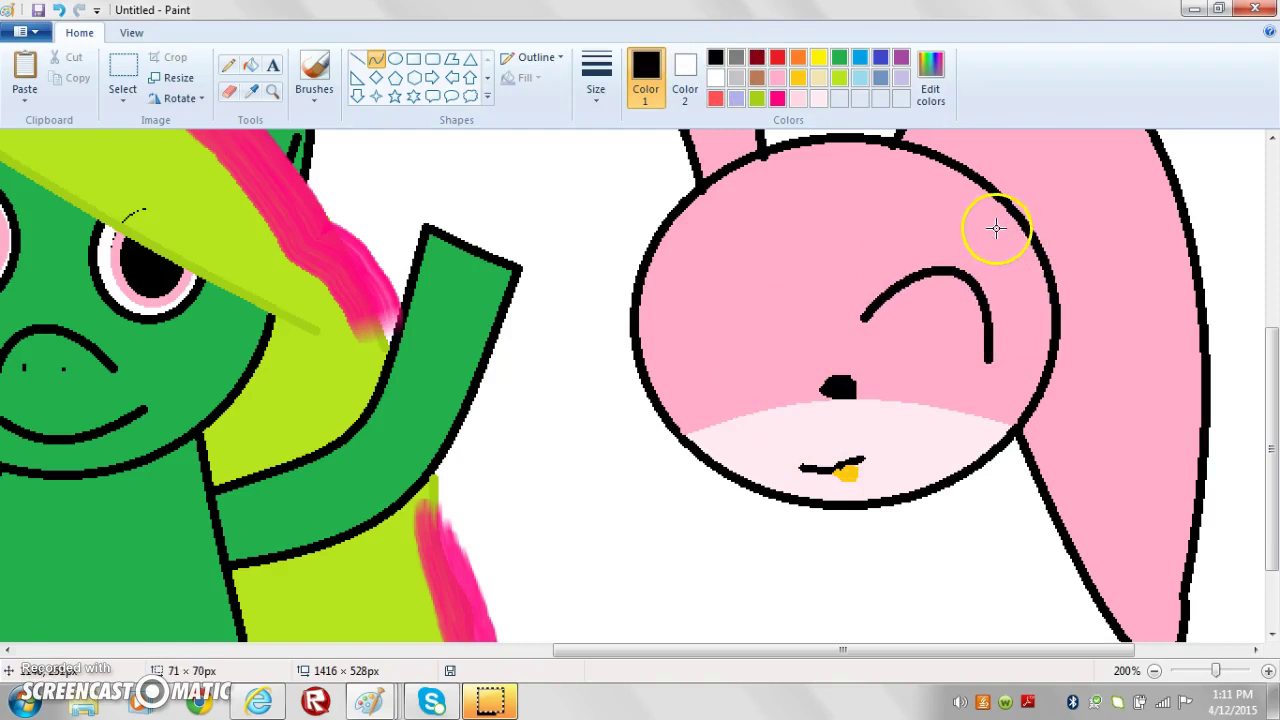
{"action": "mouse_move", "coordinate": [709, 362]}
{"action": "left_mouse_down"}
{"action": "mouse_move", "coordinate": [808, 333]}
{"action": "mouse_move", "coordinate": [660, 283]}
{"action": "mouse_move", "coordinate": [776, 222]}
{"action": "left_mouse_up"}
{"action": "left_click", "coordinate": [617, 258]}
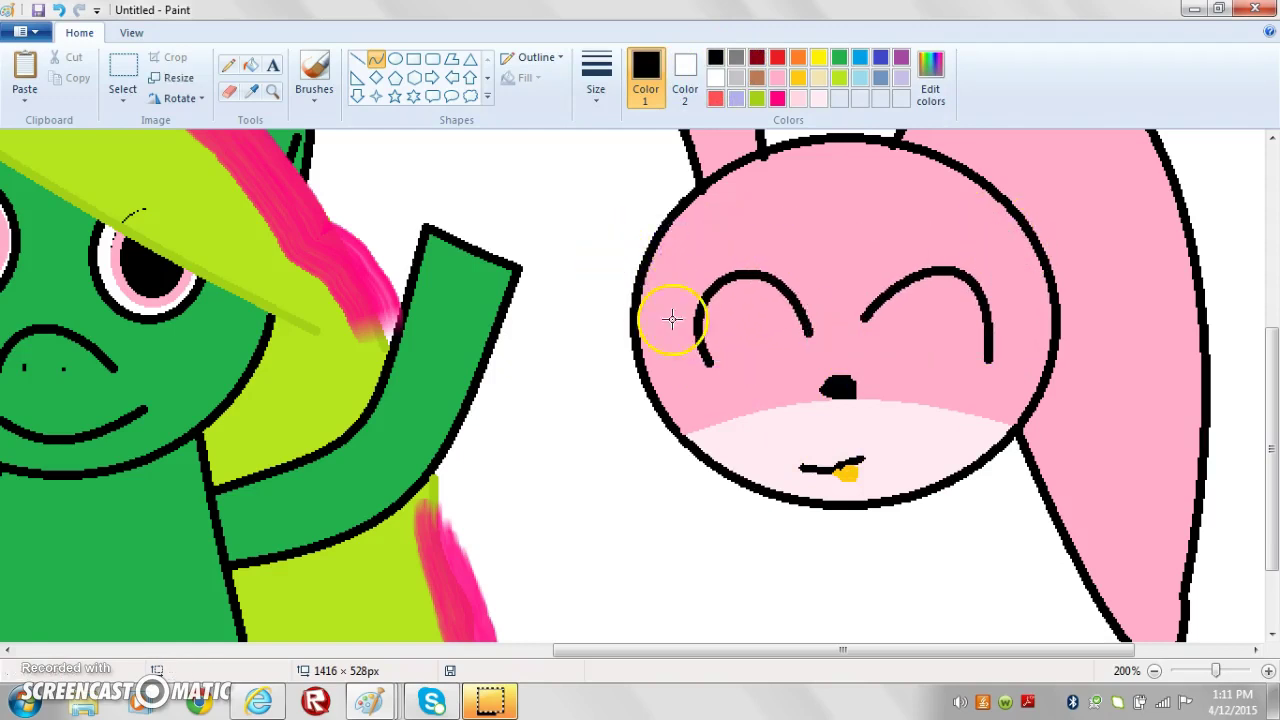
Add a short black eyelash to each closed eye's outer edge, about 22 by 10 px on the left and 18 by 6 px on the right.
{"action": "left_click_drag", "start_coordinate": [704, 350], "coordinate": [663, 337]}
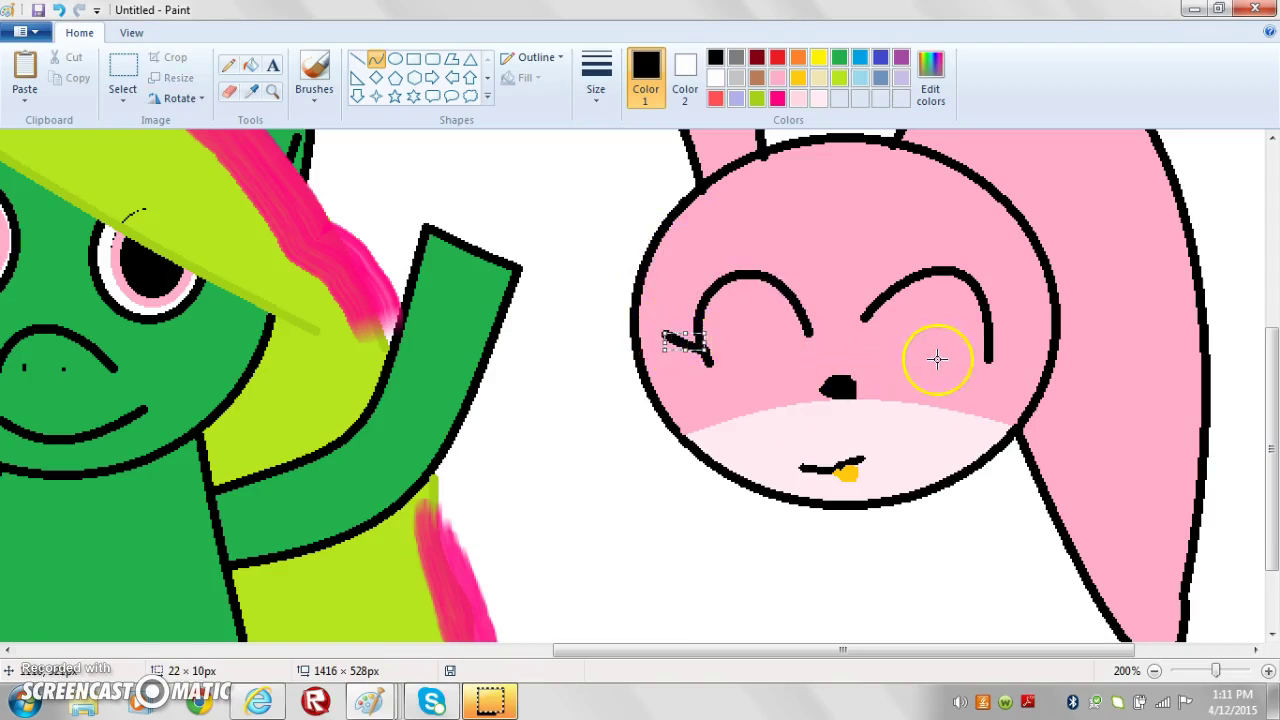
{"action": "left_click", "coordinate": [990, 352]}
{"action": "left_click_drag", "start_coordinate": [1021, 350], "coordinate": [1022, 331]}
{"action": "key", "text": "ctrl+z"}
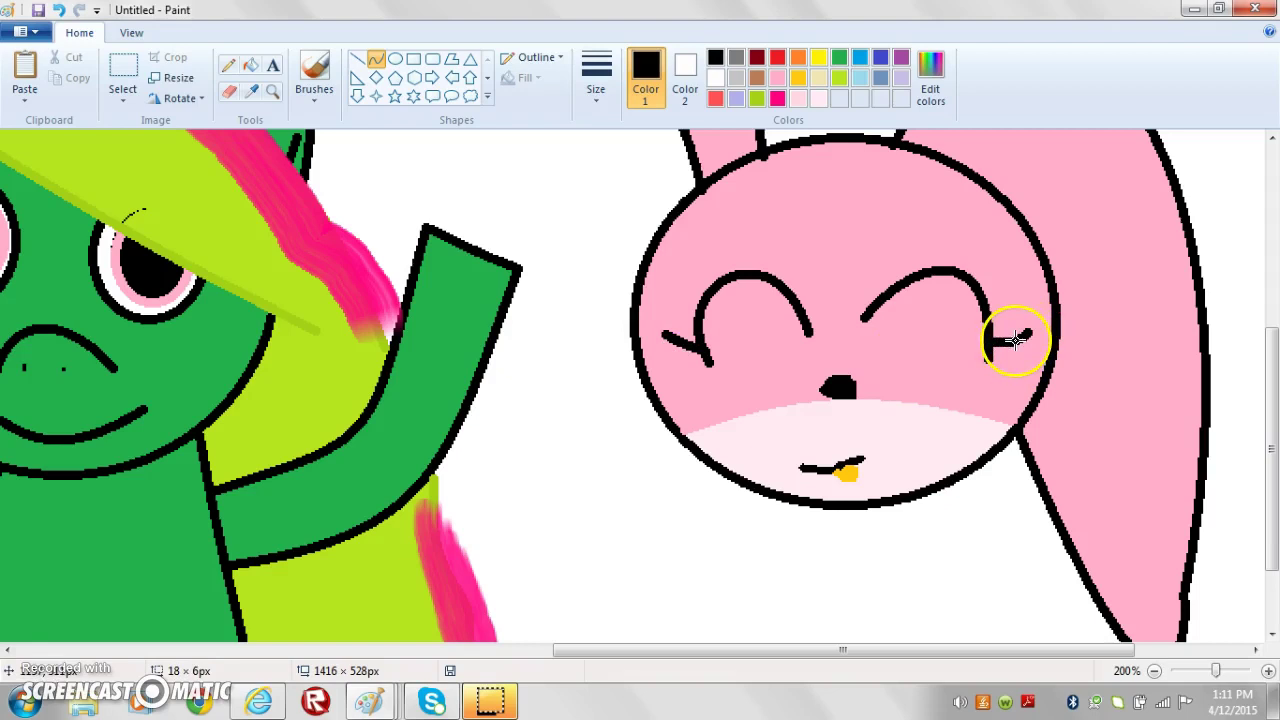
Add a black curve about 15 by 45 px to the right eye's inner side and erase the excess line in the head's pink.
{"action": "mouse_move", "coordinate": [913, 283]}
{"action": "left_mouse_down"}
{"action": "mouse_move", "coordinate": [887, 367]}
{"action": "mouse_move", "coordinate": [886, 295]}
{"action": "left_mouse_up"}
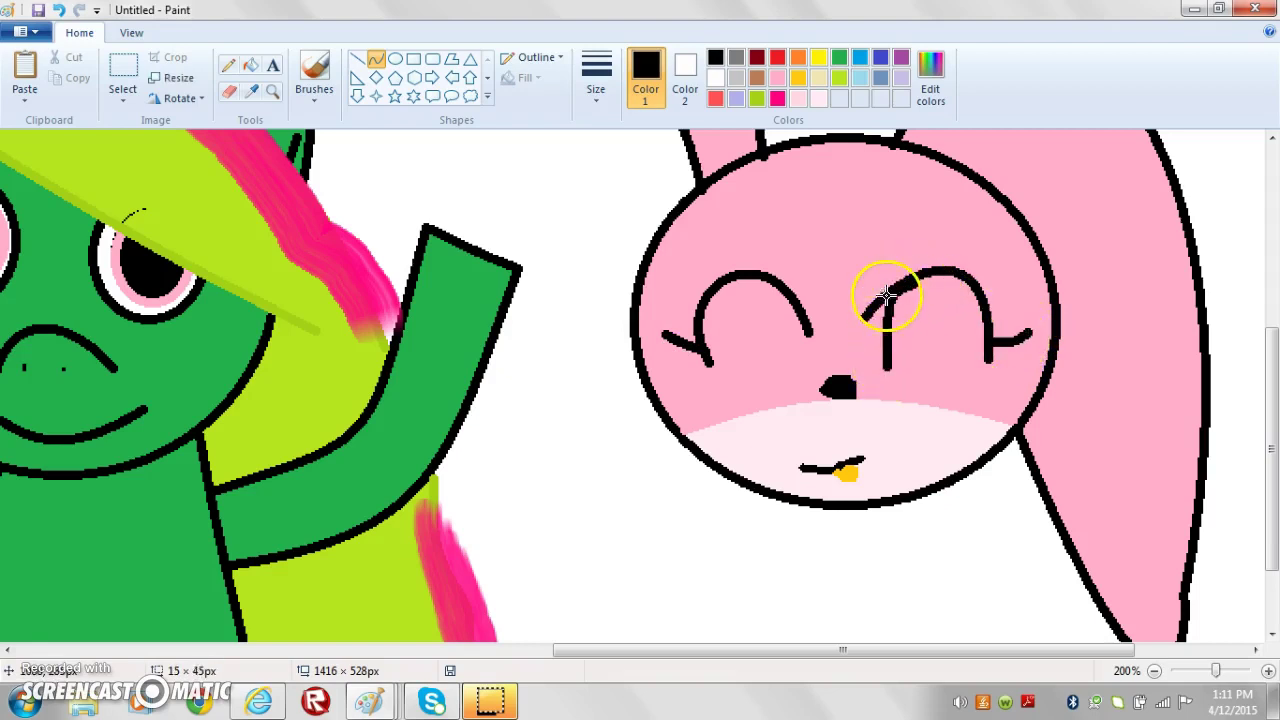
{"action": "left_click", "coordinate": [880, 310]}
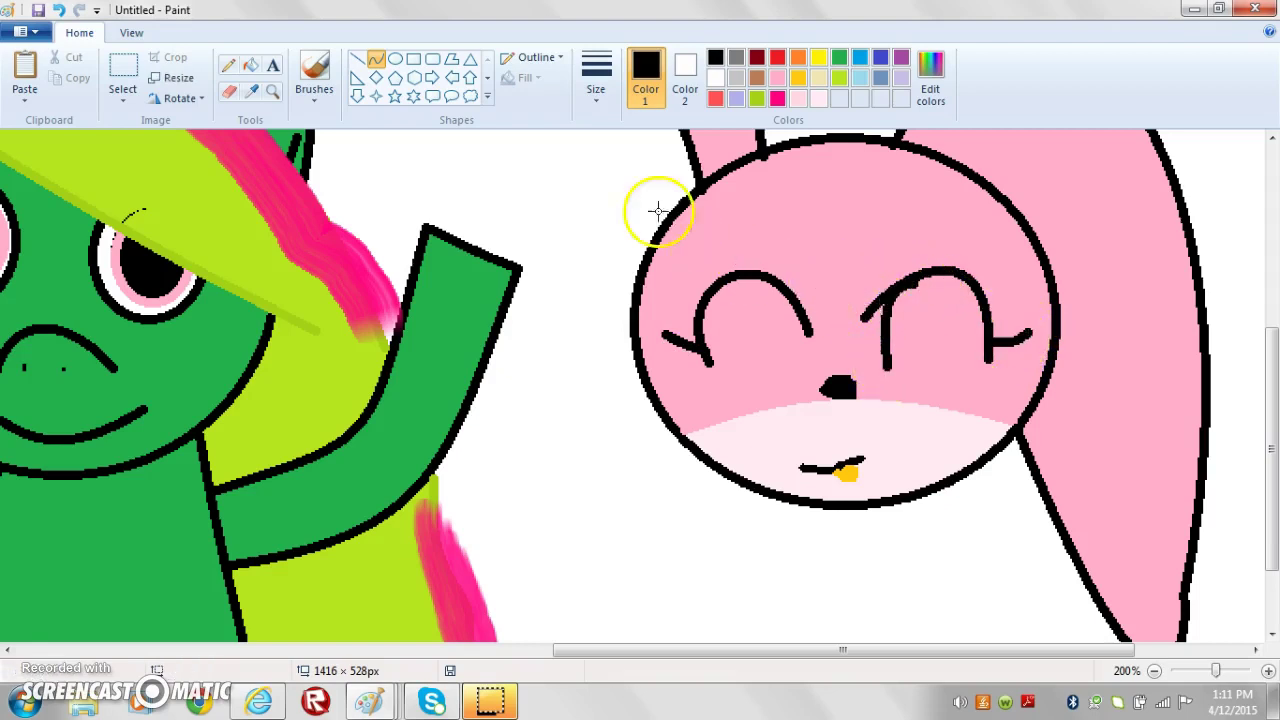
{"action": "left_click", "coordinate": [685, 75]}
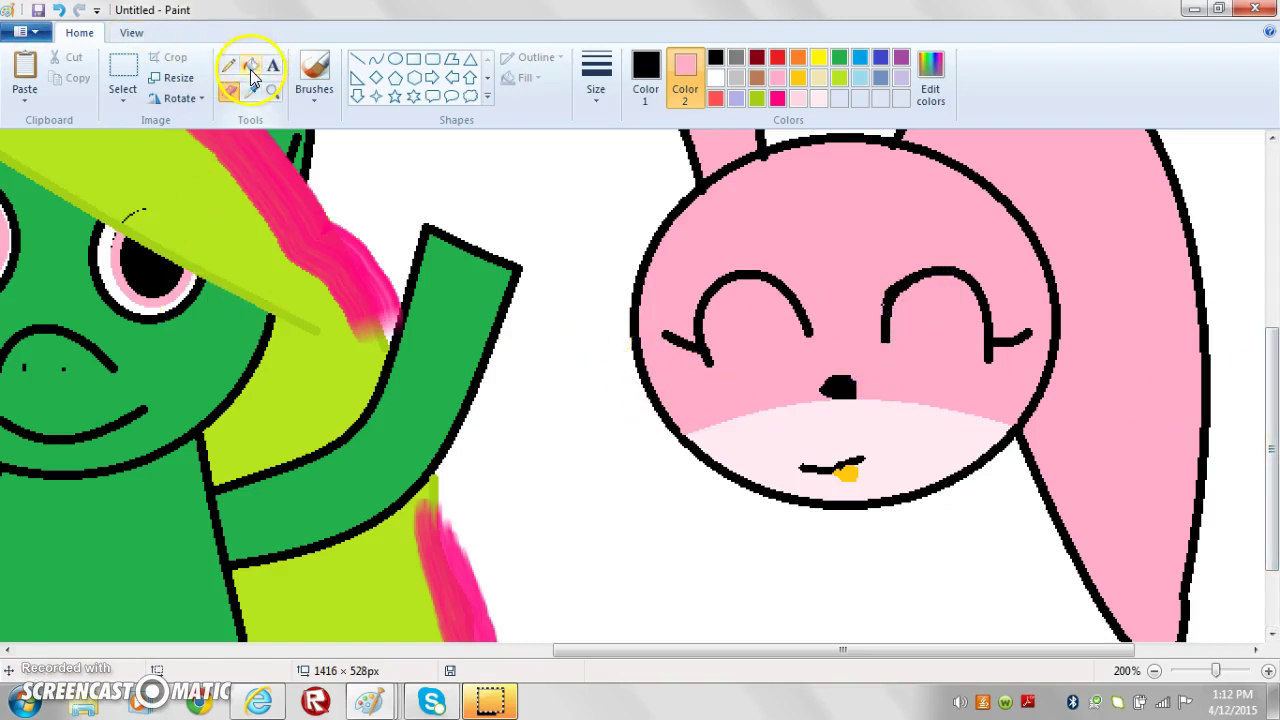
{"action": "left_click", "coordinate": [716, 77]}
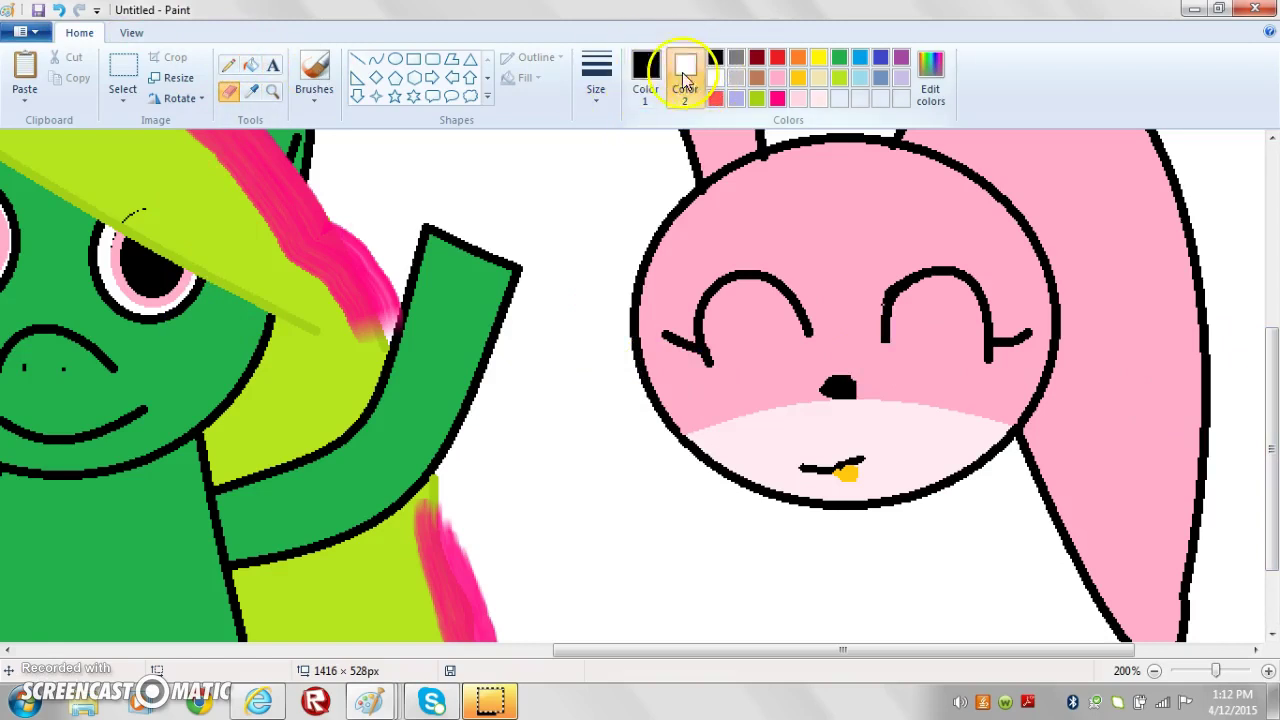
Draw two black curves down from the pink head to the canvas edge as the body's sides, the right one about 38 by 165 px.
{"action": "left_click", "coordinate": [645, 75]}
{"action": "left_click", "coordinate": [383, 63]}
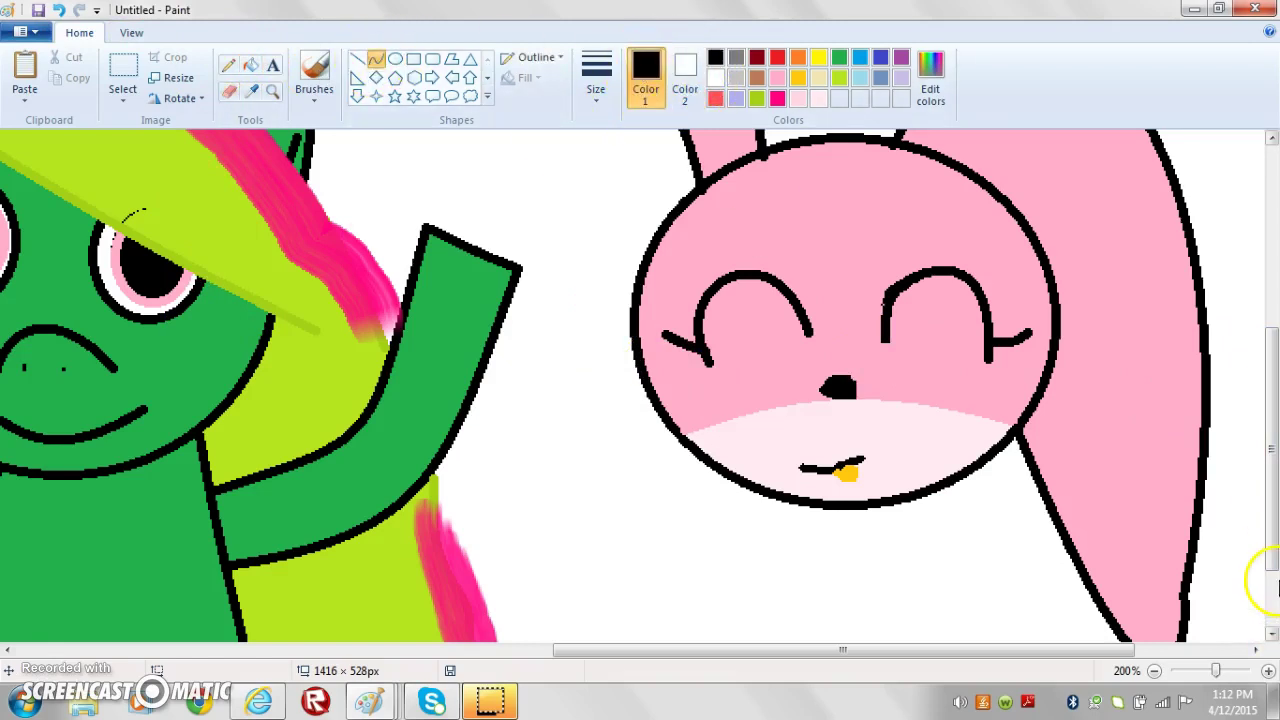
{"action": "scroll", "coordinate": [1262, 560], "scroll_direction": "down", "scroll_amount": 2}
{"action": "left_click_drag", "start_coordinate": [787, 445], "coordinate": [775, 587]}
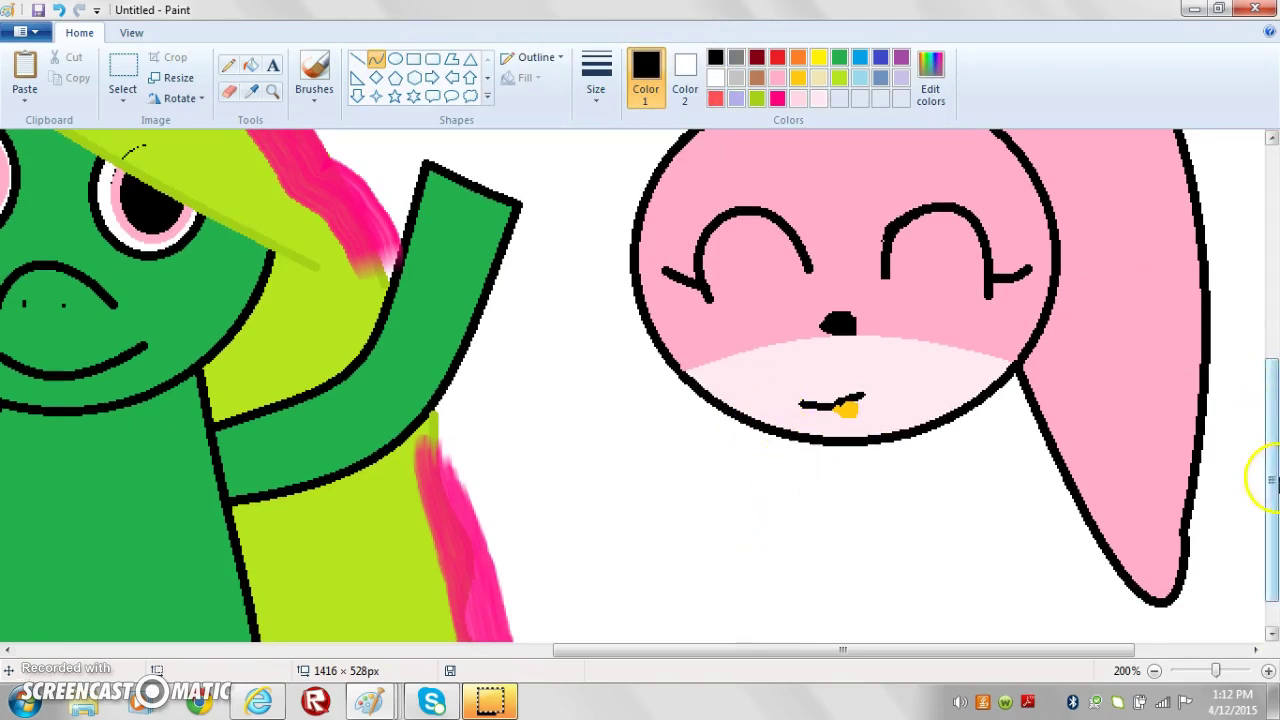
{"action": "scroll", "coordinate": [1262, 400], "scroll_direction": "down", "scroll_amount": 2}
{"action": "left_click_drag", "start_coordinate": [791, 393], "coordinate": [790, 546]}
{"action": "left_click_drag", "start_coordinate": [789, 480], "coordinate": [794, 689]}
{"action": "left_click_drag", "start_coordinate": [773, 550], "coordinate": [781, 496]}
{"action": "left_click_drag", "start_coordinate": [951, 371], "coordinate": [1026, 701]}
{"action": "left_click_drag", "start_coordinate": [1006, 560], "coordinate": [998, 470]}
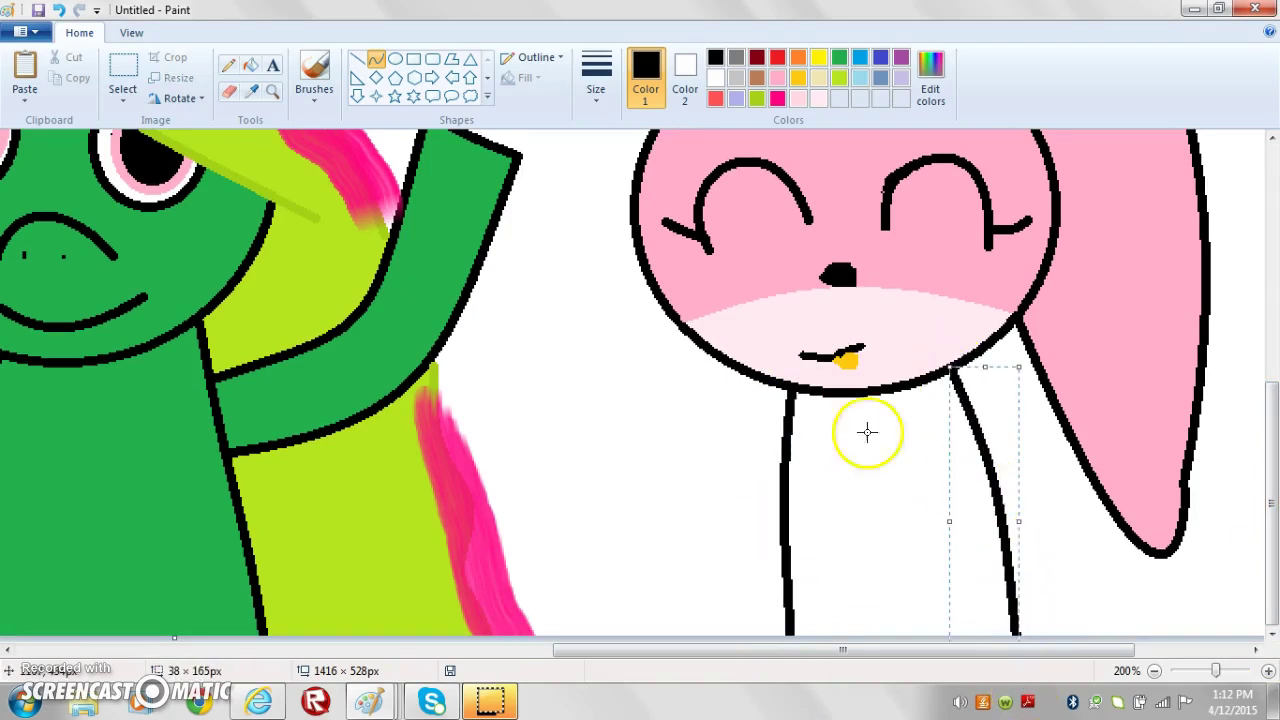
Draw a black outward-bowing curve on each side of the body as arms, about 39 by 122 px on the left and 44 by 124 px on the right.
{"action": "mouse_move", "coordinate": [768, 385]}
{"action": "left_mouse_down"}
{"action": "mouse_move", "coordinate": [783, 593]}
{"action": "mouse_move", "coordinate": [740, 543]}
{"action": "mouse_move", "coordinate": [803, 663]}
{"action": "left_mouse_up"}
{"action": "key", "text": "ctrl+z"}
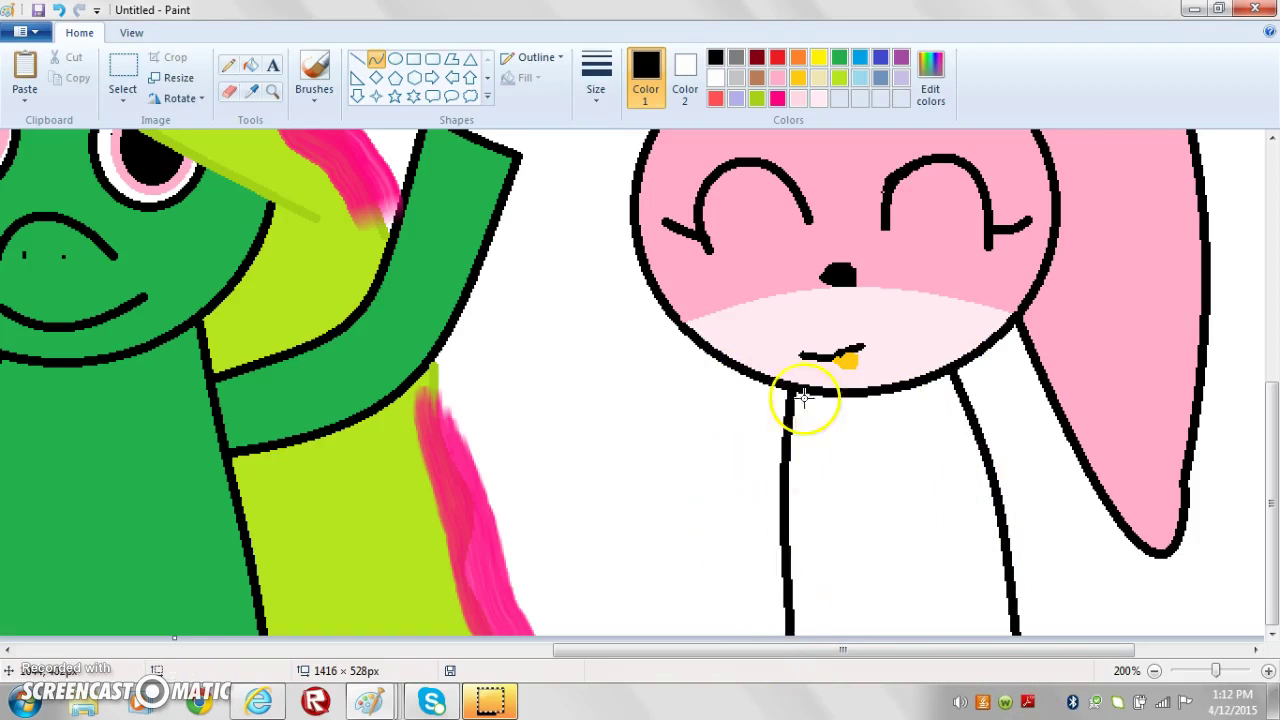
{"action": "mouse_move", "coordinate": [761, 372]}
{"action": "left_mouse_down"}
{"action": "mouse_move", "coordinate": [777, 600]}
{"action": "mouse_move", "coordinate": [709, 463]}
{"action": "mouse_move", "coordinate": [725, 543]}
{"action": "left_mouse_up"}
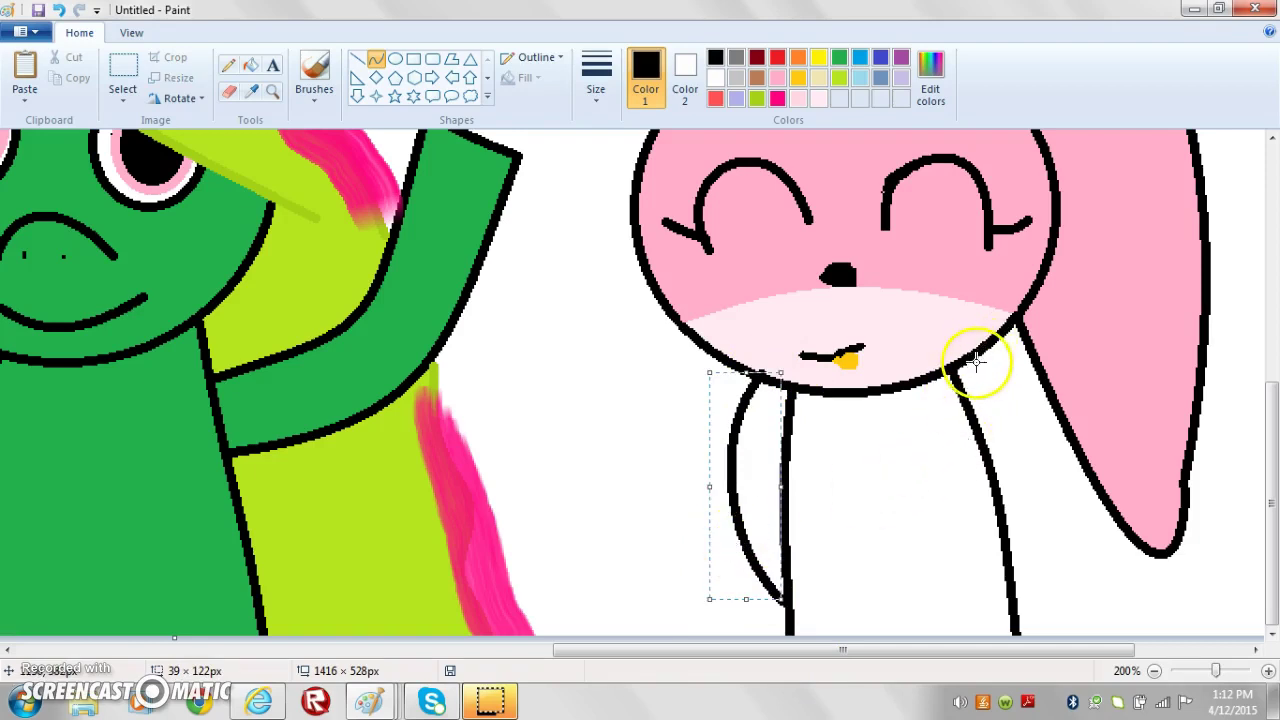
{"action": "mouse_move", "coordinate": [970, 362]}
{"action": "left_mouse_down"}
{"action": "mouse_move", "coordinate": [1006, 414]}
{"action": "mouse_move", "coordinate": [1016, 585]}
{"action": "mouse_move", "coordinate": [1040, 429]}
{"action": "mouse_move", "coordinate": [1074, 557]}
{"action": "mouse_move", "coordinate": [1058, 490]}
{"action": "left_mouse_up"}
{"action": "left_click", "coordinate": [800, 100]}
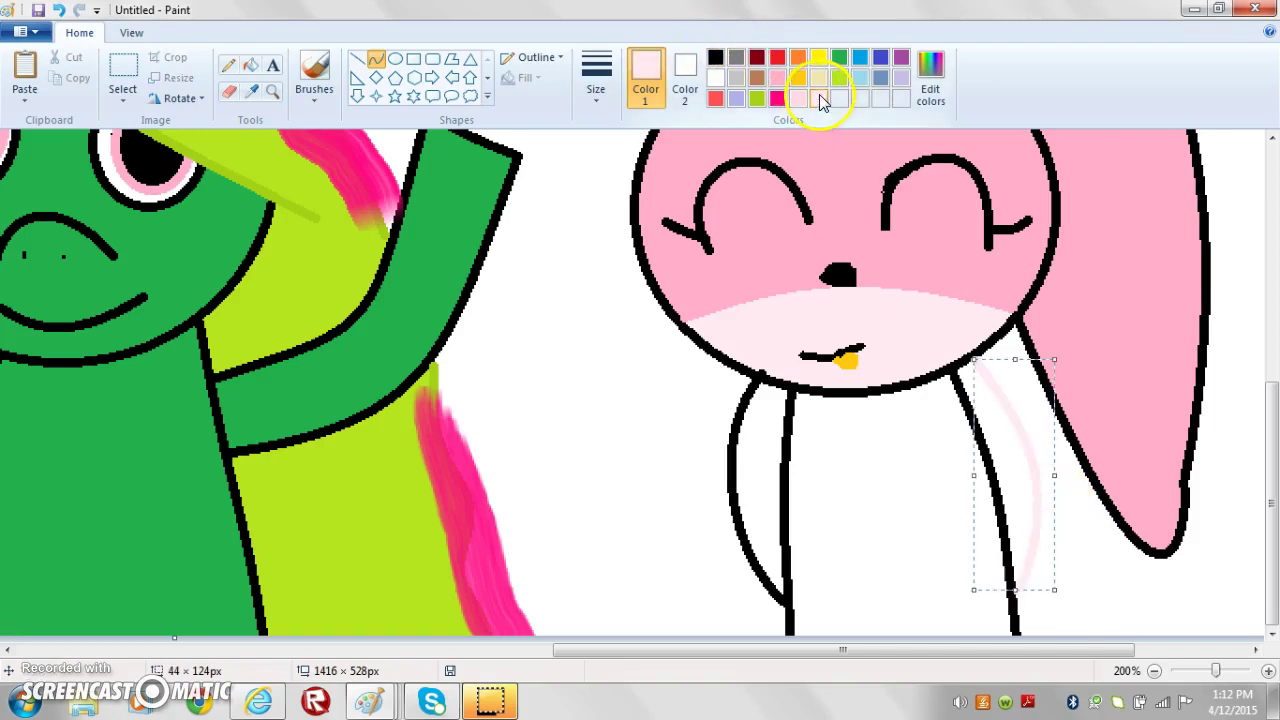
{"action": "left_click", "coordinate": [716, 58]}
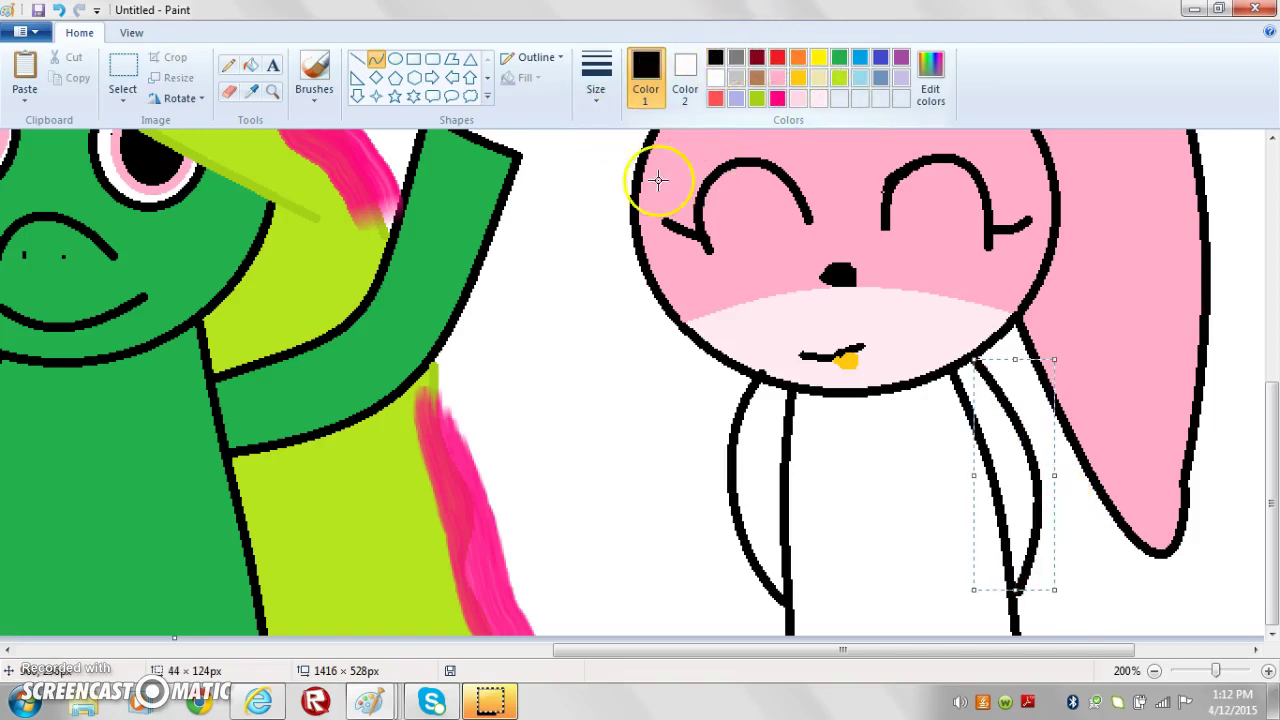
{"action": "left_click", "coordinate": [567, 335]}
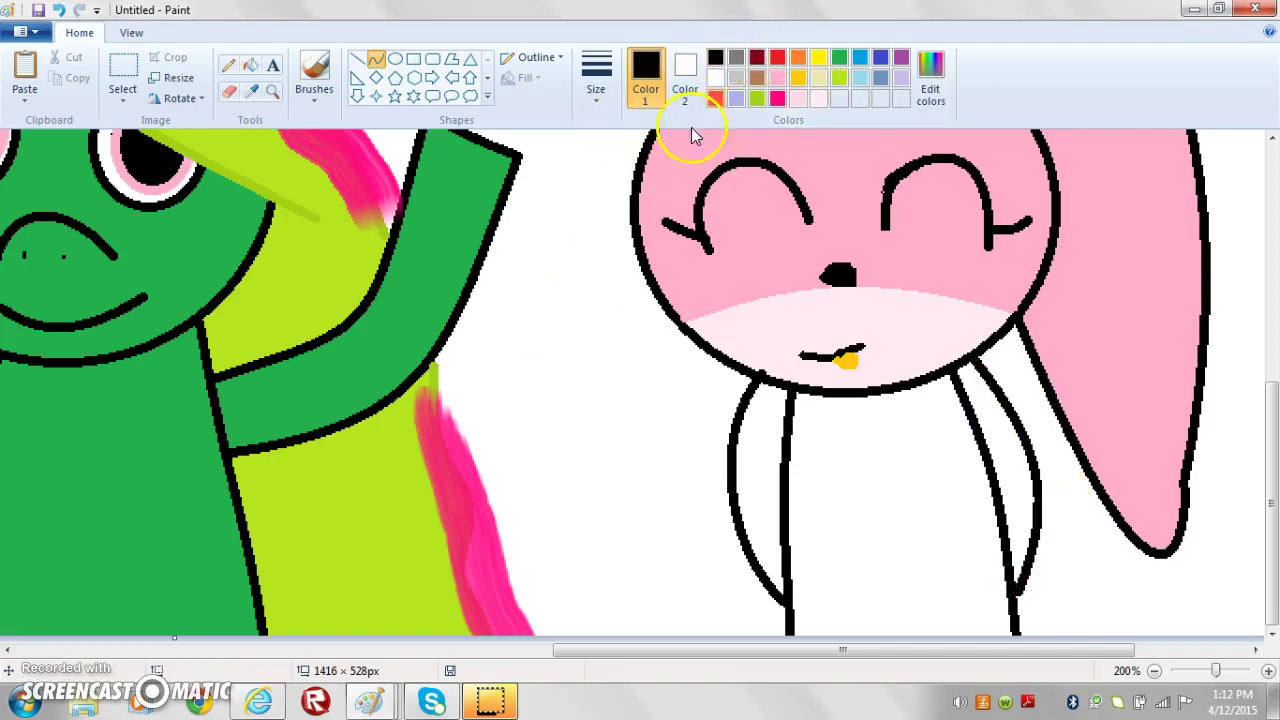
Draw an upright pale pink oval about 59 by 86 px on the belly and fill it with the same pale pink.
{"action": "left_click", "coordinate": [819, 100]}
{"action": "left_click", "coordinate": [396, 60]}
{"action": "left_click_drag", "start_coordinate": [843, 463], "coordinate": [950, 621]}
{"action": "left_click_drag", "start_coordinate": [900, 551], "coordinate": [892, 535]}
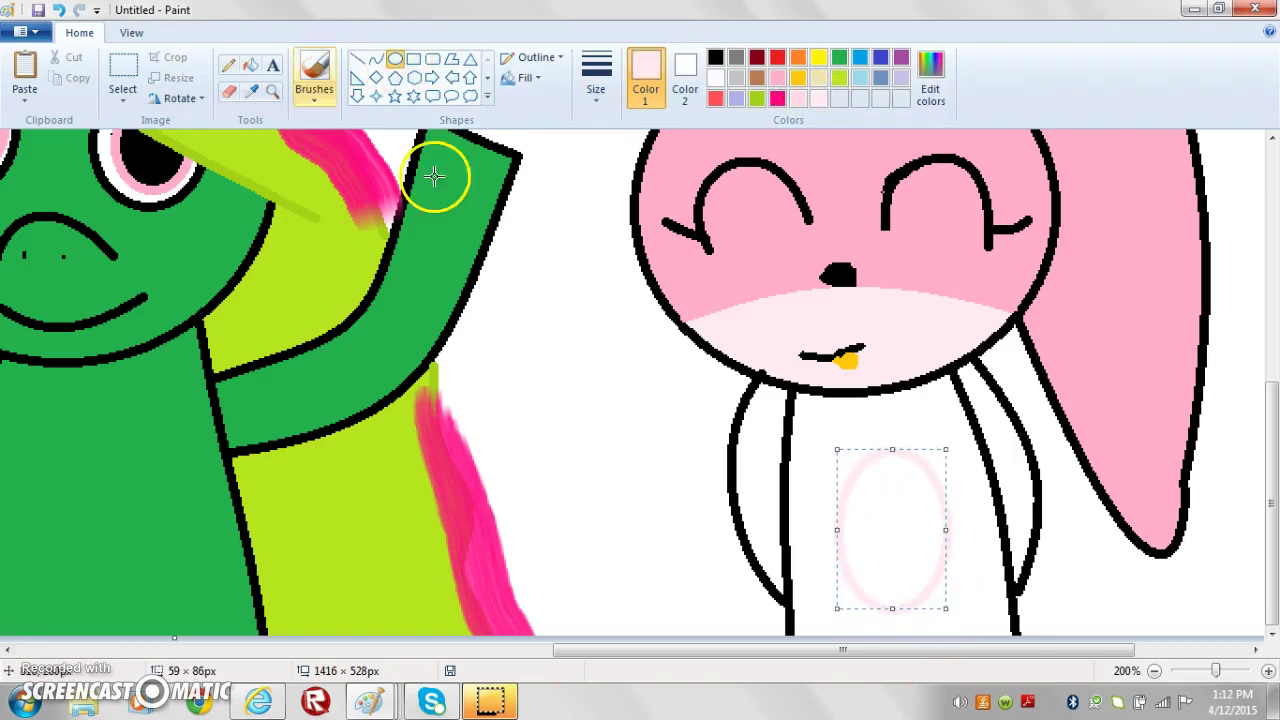
{"action": "left_click", "coordinate": [250, 63]}
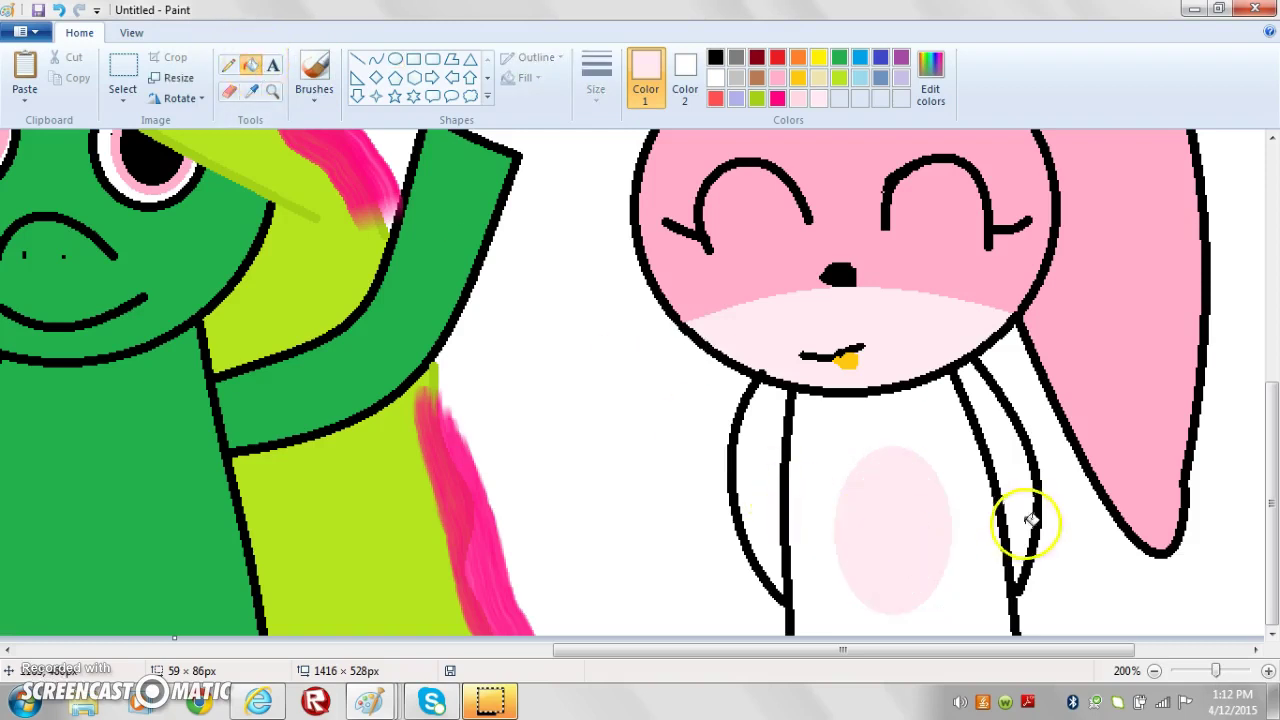
Fill both arms and the body around the belly oval with the head's light pink, keeping the oval pale pink.
{"action": "left_click", "coordinate": [777, 77]}
{"action": "left_click", "coordinate": [757, 462]}
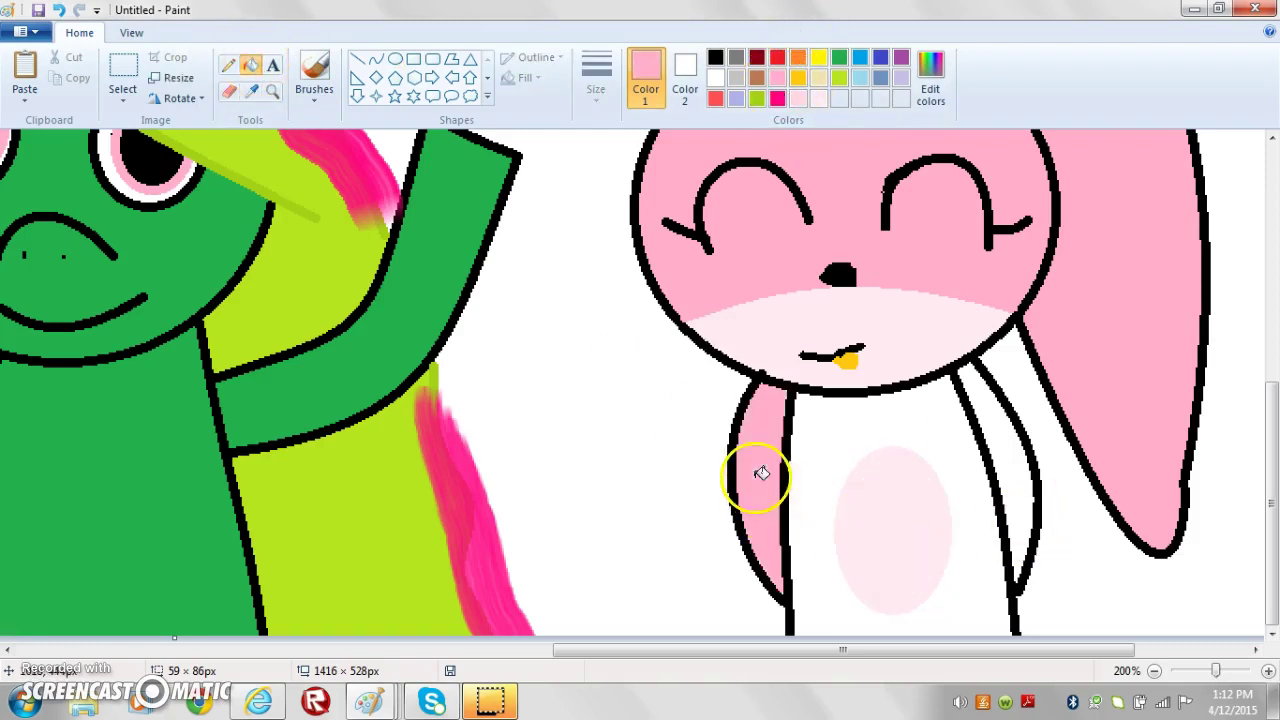
{"action": "left_click", "coordinate": [857, 463]}
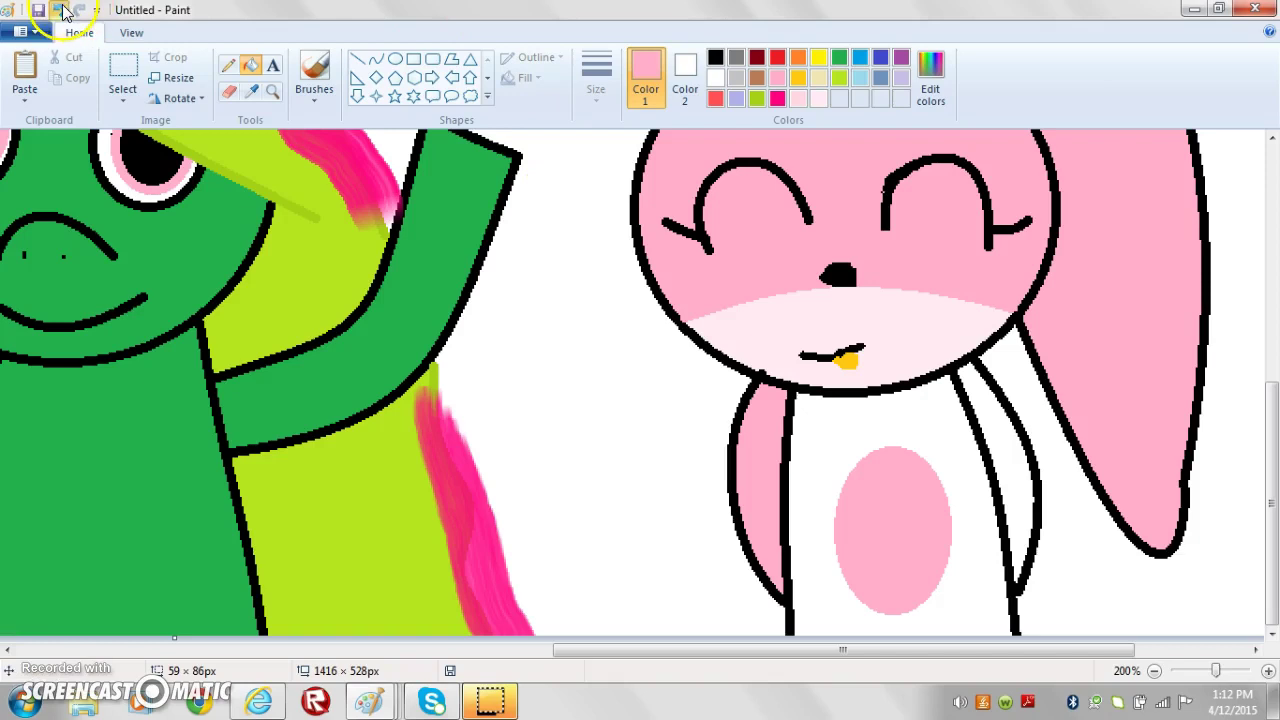
{"action": "left_click", "coordinate": [58, 10]}
{"action": "left_click", "coordinate": [966, 445]}
{"action": "left_click", "coordinate": [1014, 460]}
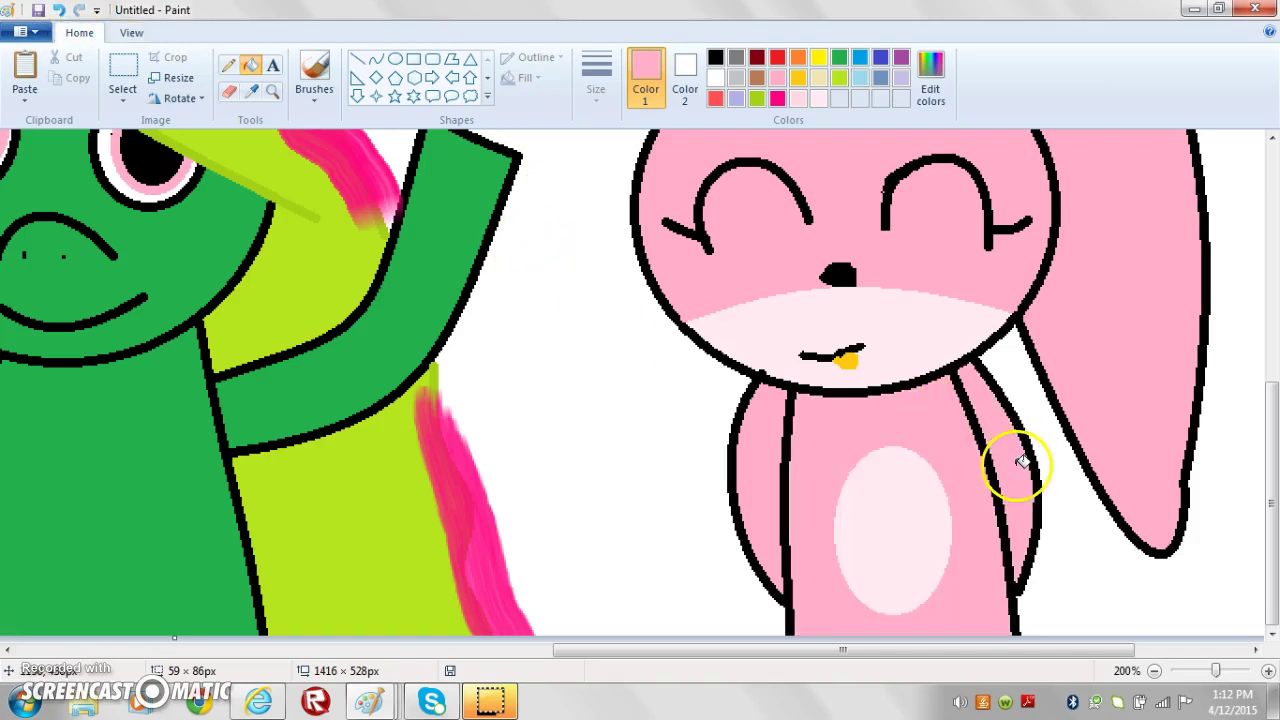
Switch to the Paint window with the heart-background drawing and zoom out to 50% to view the whole picture.
{"action": "left_click_drag", "start_coordinate": [1272, 512], "coordinate": [28, 650]}
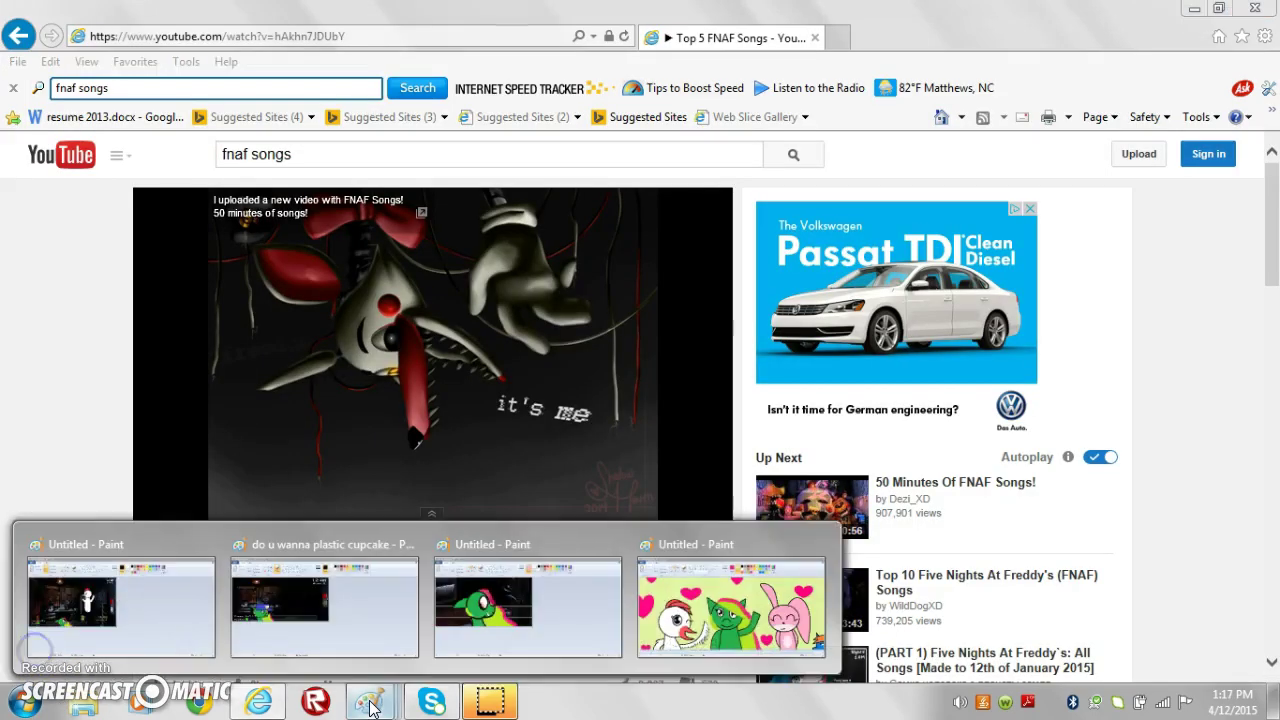
{"action": "left_click", "coordinate": [697, 637]}
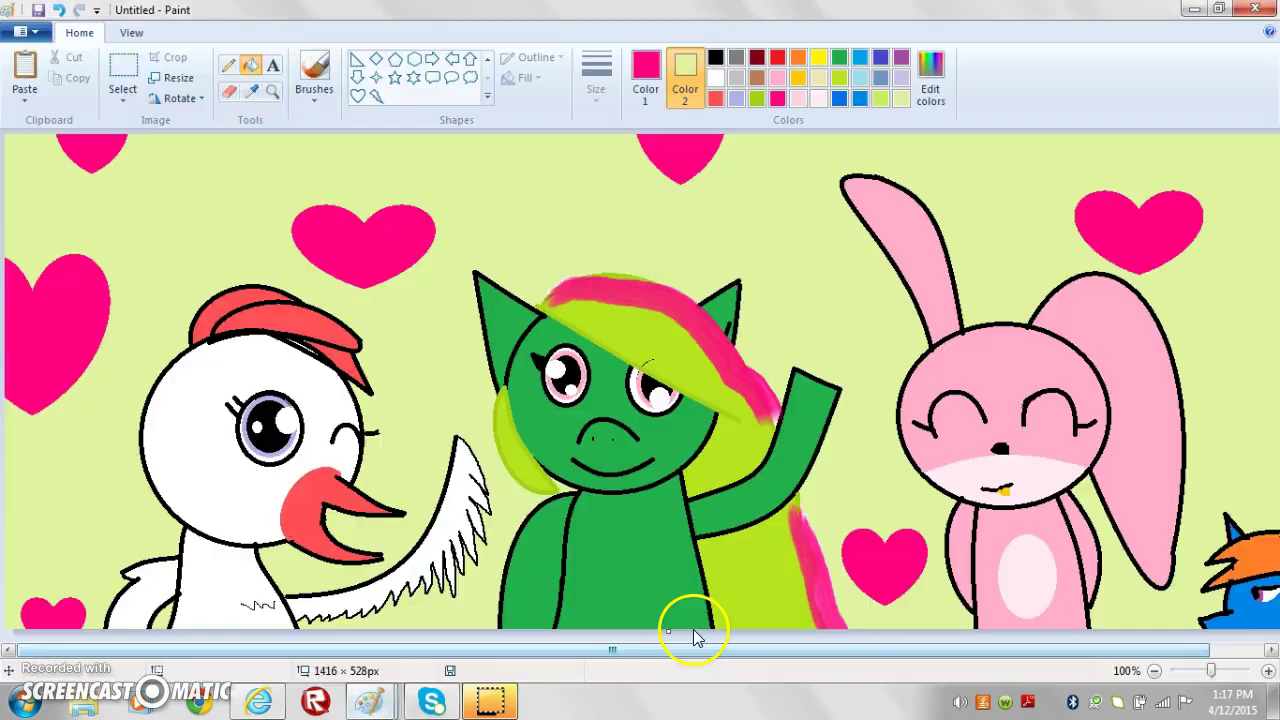
{"action": "left_click", "coordinate": [1154, 670]}
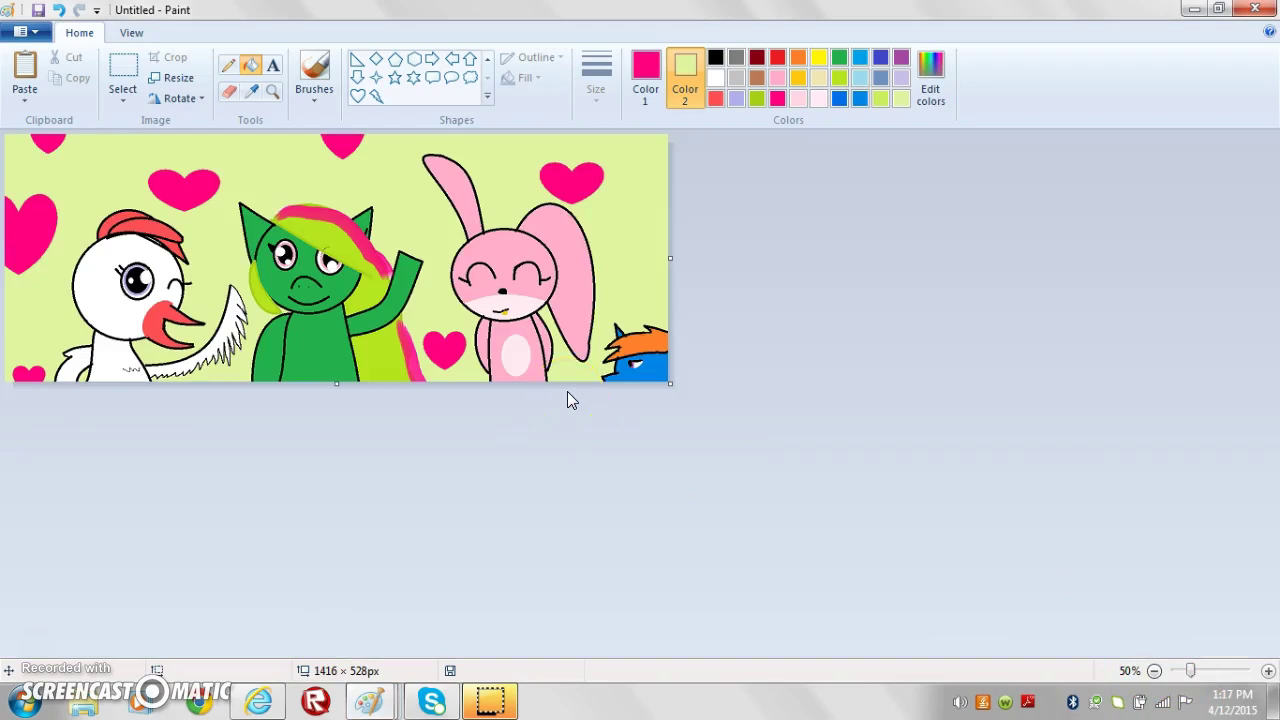